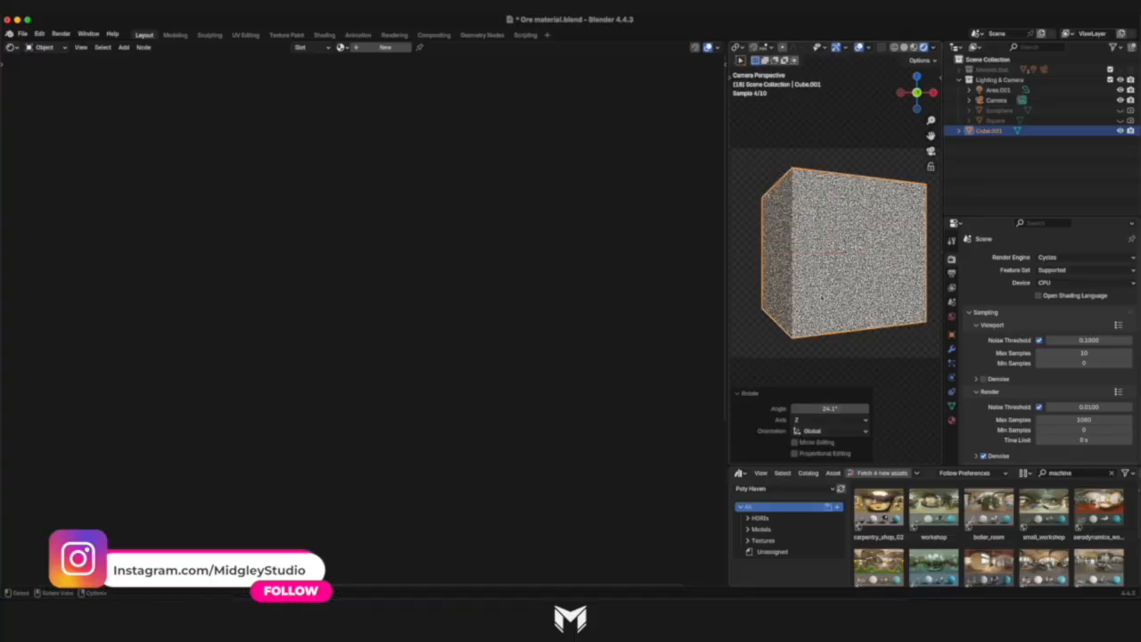
Move the cube slightly along the X axis to centre it in the camera view.
key("g")
key("x")
key("Return")
Bevel all of the cube's edges by about 0.01 m and shade the cube smooth.
key("Tab")
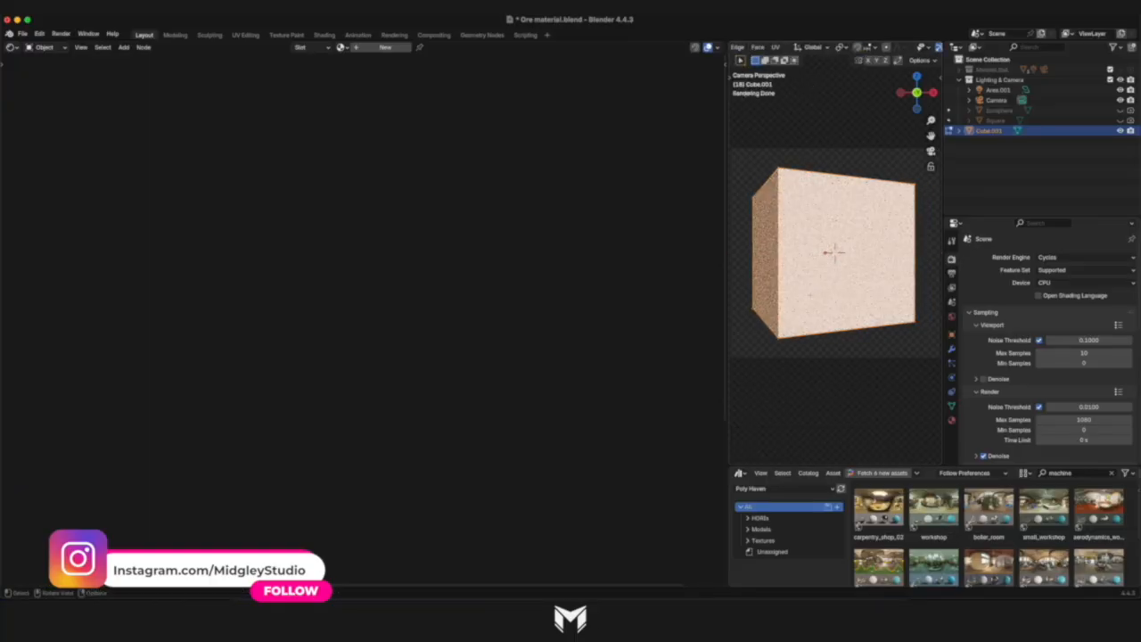
key("ctrl+b")
mouse_move(775, 261)
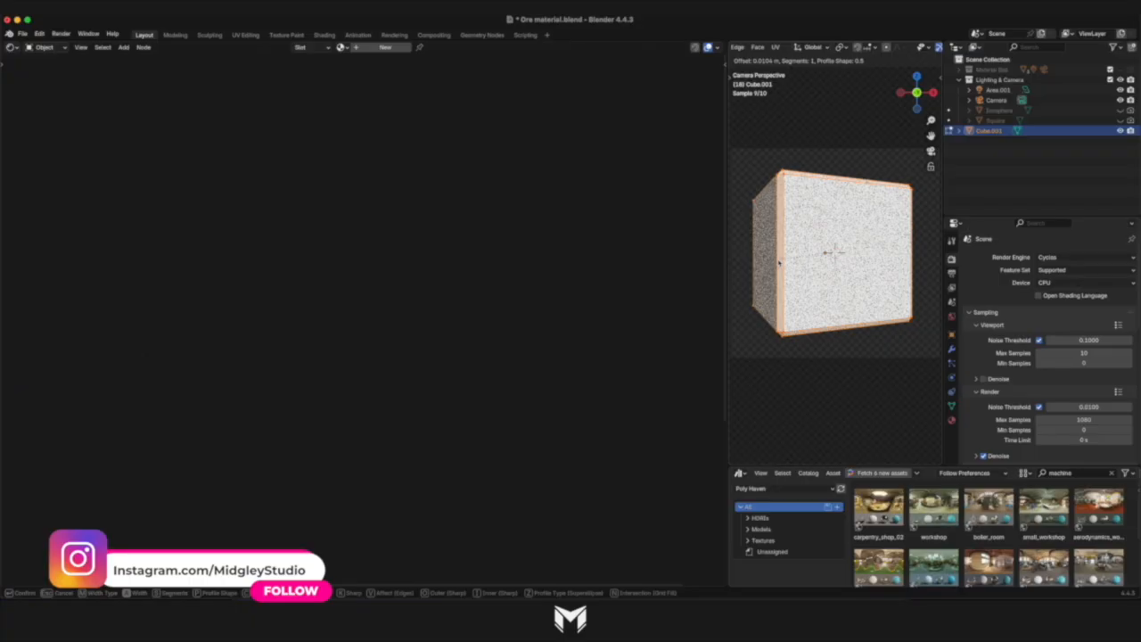
left_click(807, 250)
key("Tab")
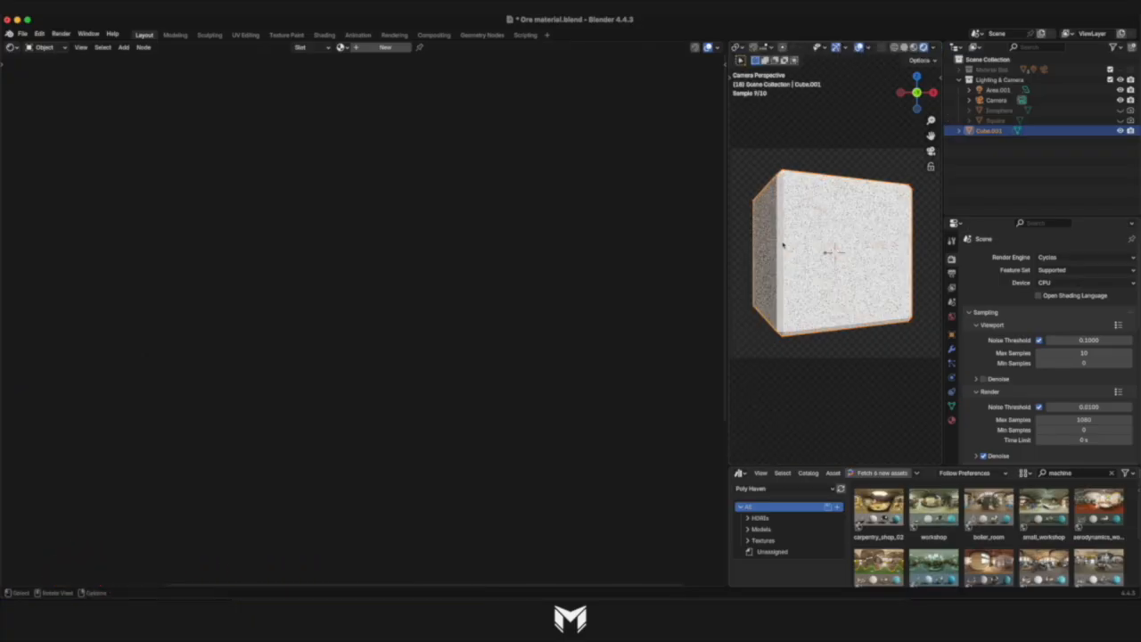
right_click(788, 245)
left_click(788, 247)
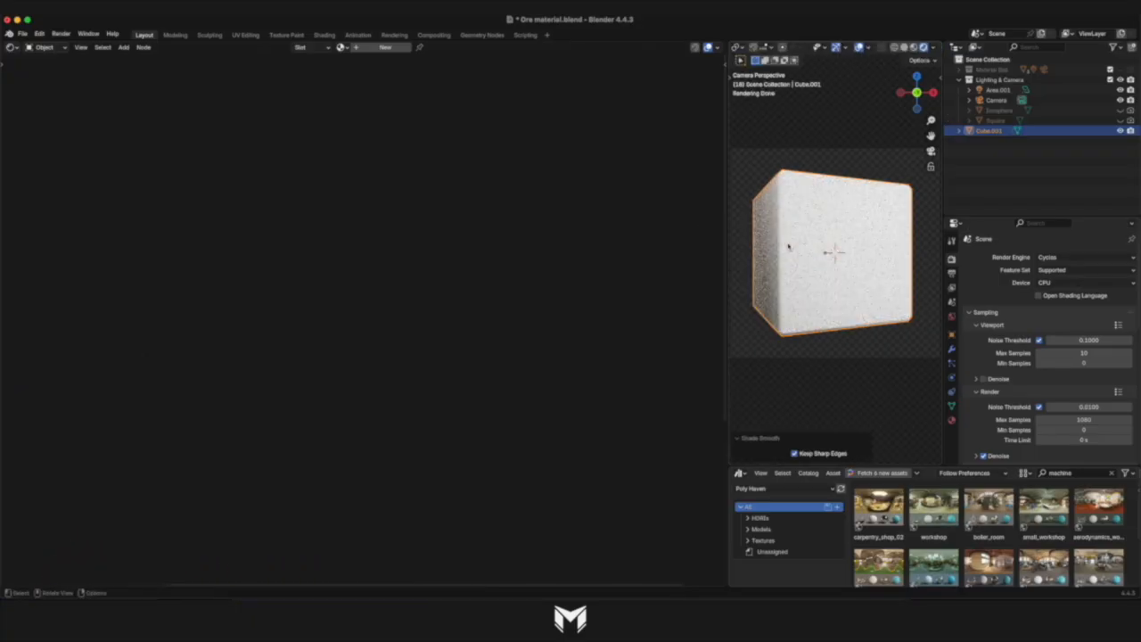
Move the cube into the Lighting & Camera collection and rename it Material Cube.
left_click_drag(988, 131, 995, 80)
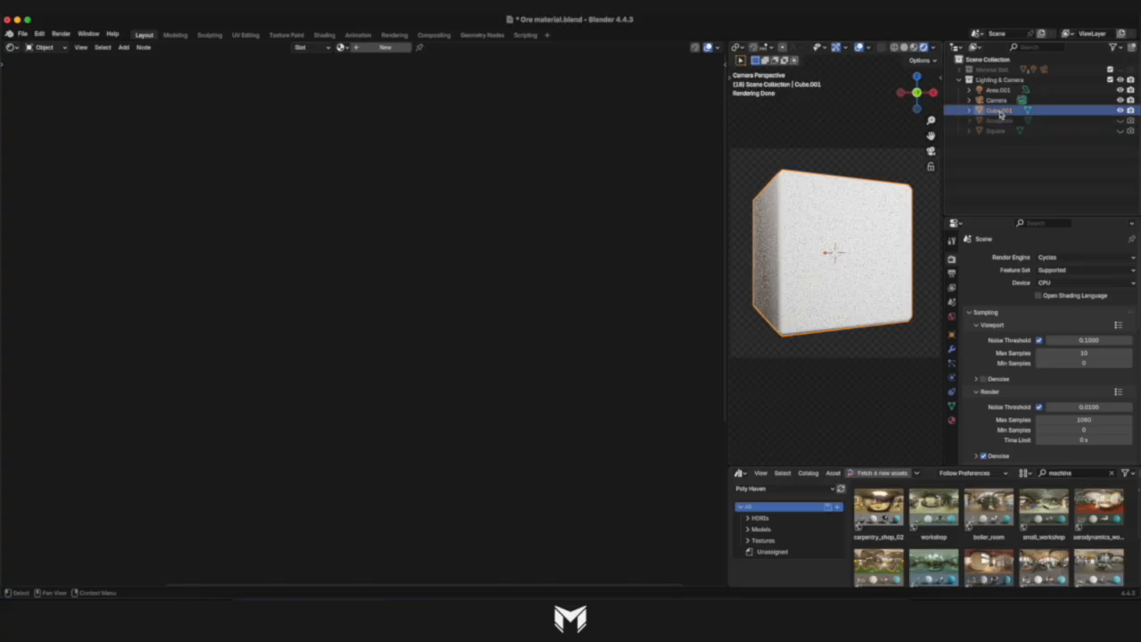
double_click(998, 112)
type("Material Cube")
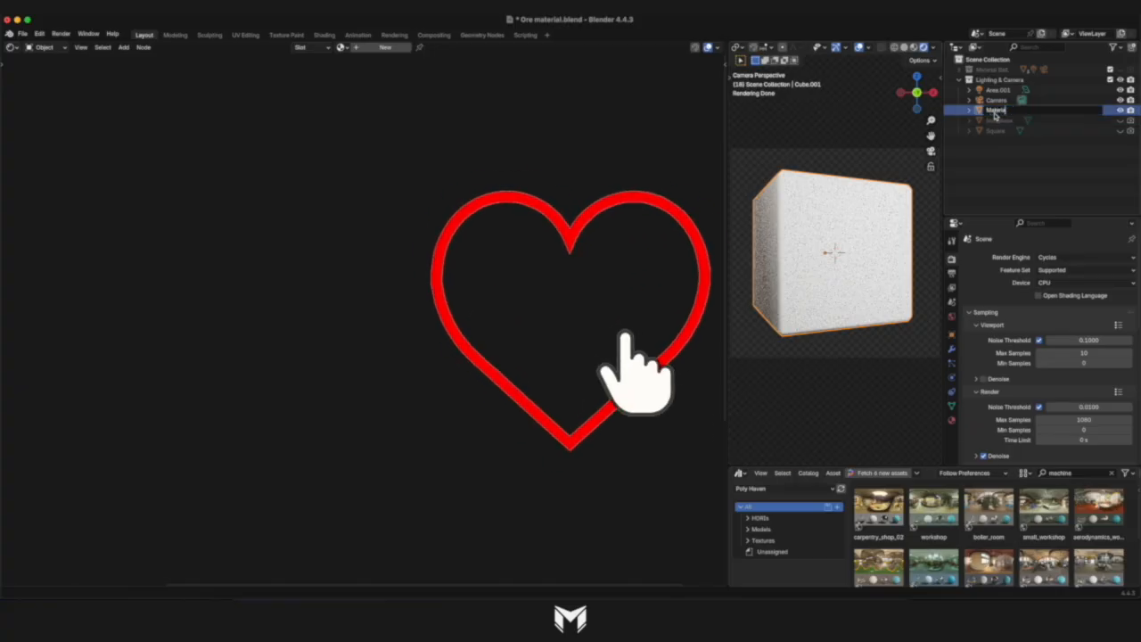
key("Return")
Rename the Square object to Material plane and the Icosphere object to Material Sphere.
double_click(995, 130)
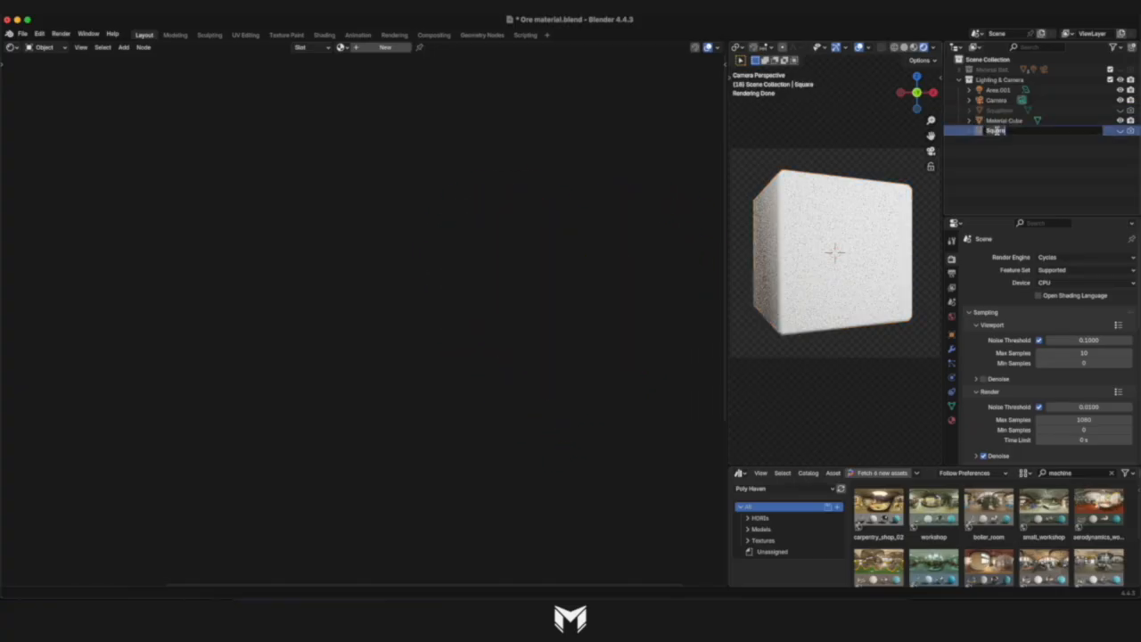
type("Material plane")
key("Return")
double_click(996, 110)
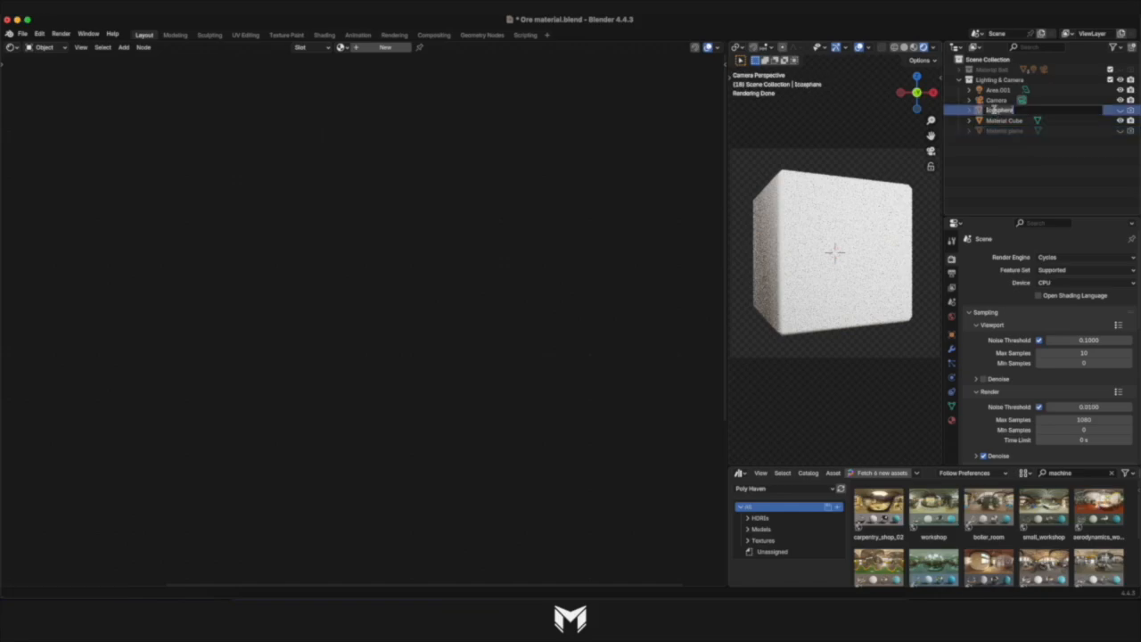
key("Return")
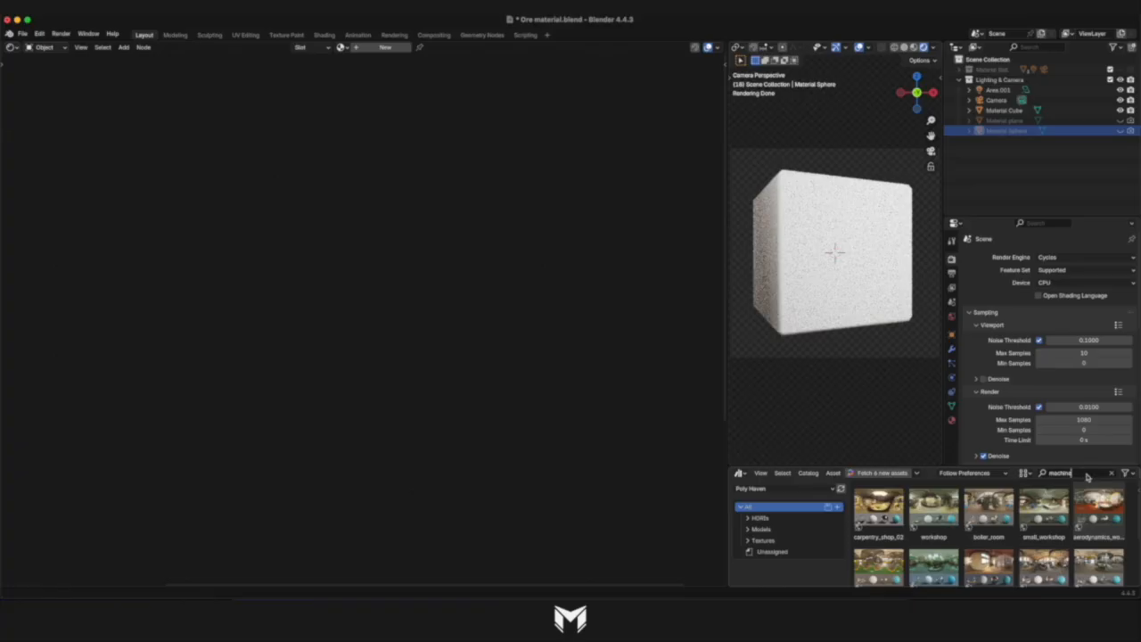
Apply the machine_shop_02 HDRI from the Poly Haven library to the scene and open its world settings.
key("Return")
left_click(782, 519)
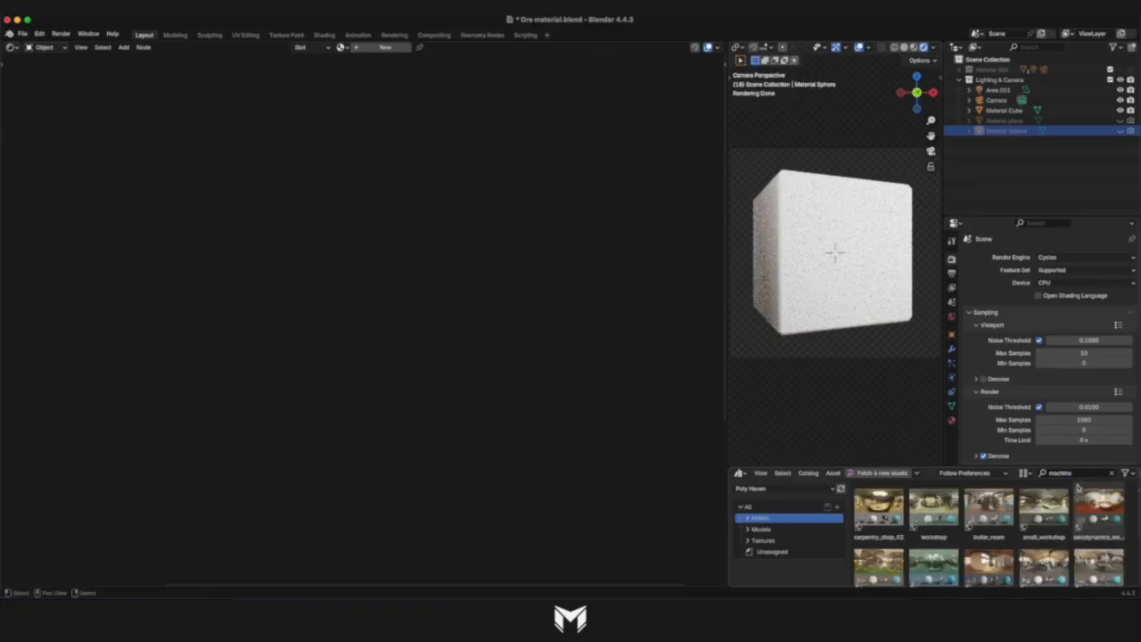
scroll(1048, 534, "down", 2)
left_click(1105, 545)
left_click_drag(1105, 546, 875, 347)
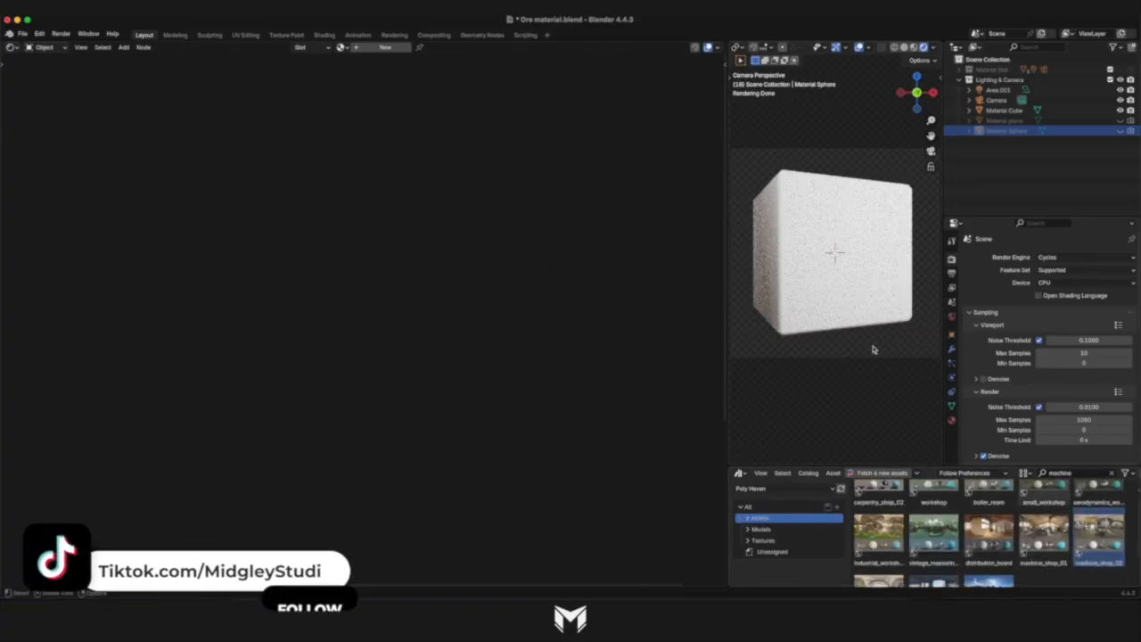
left_click(952, 318)
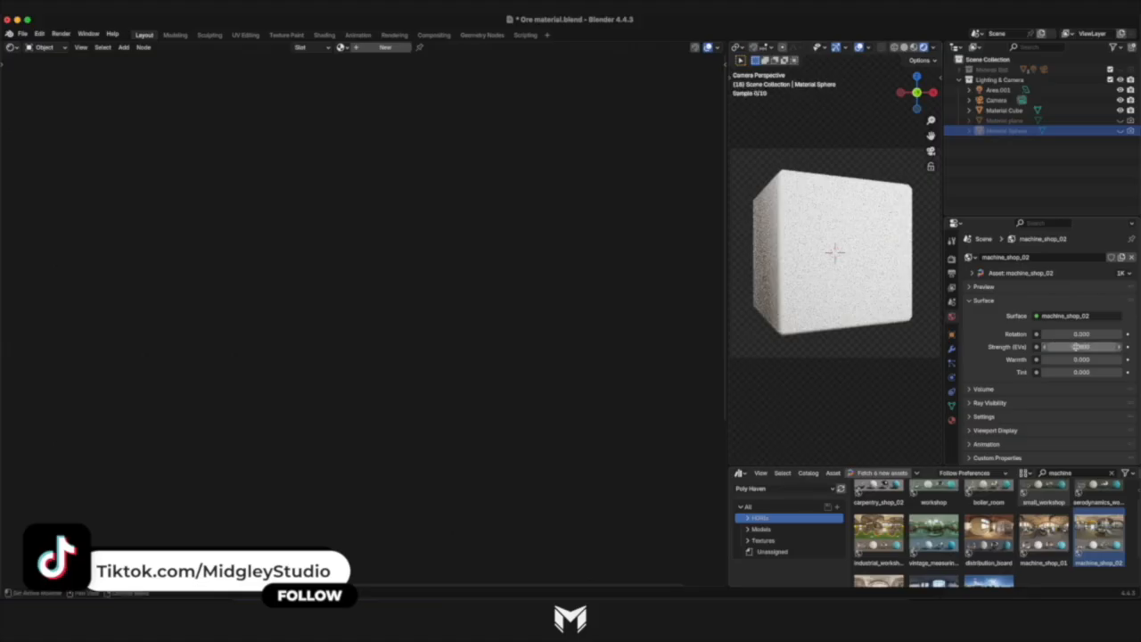
Create a new material on the Material Cube and name it Ore.
left_click(799, 292)
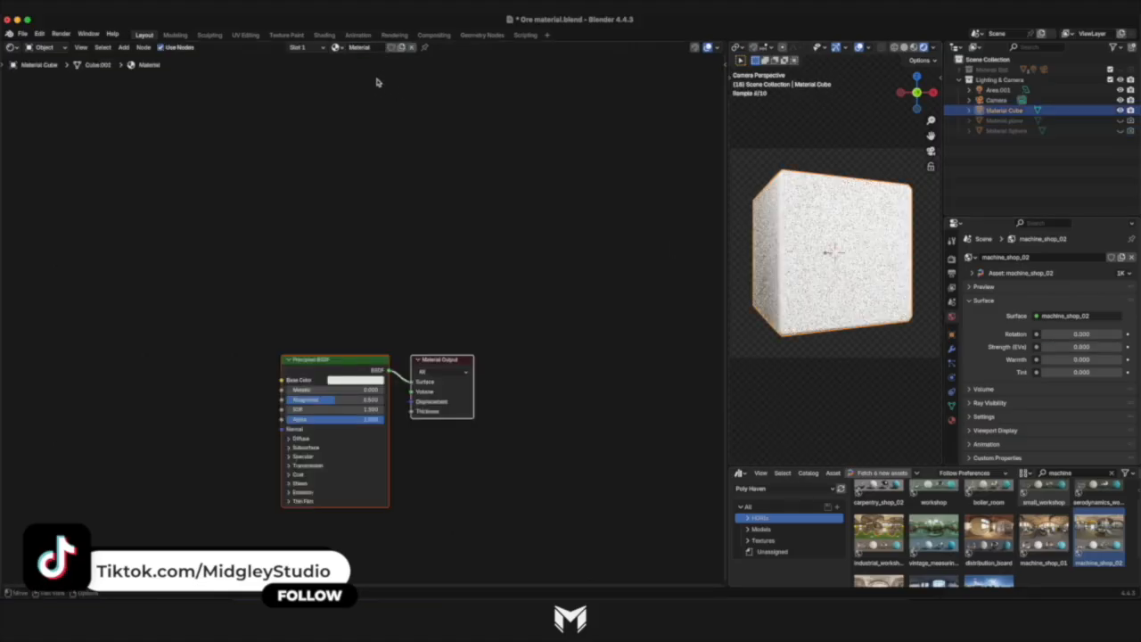
key("Return")
scroll(451, 239, "down", 3)
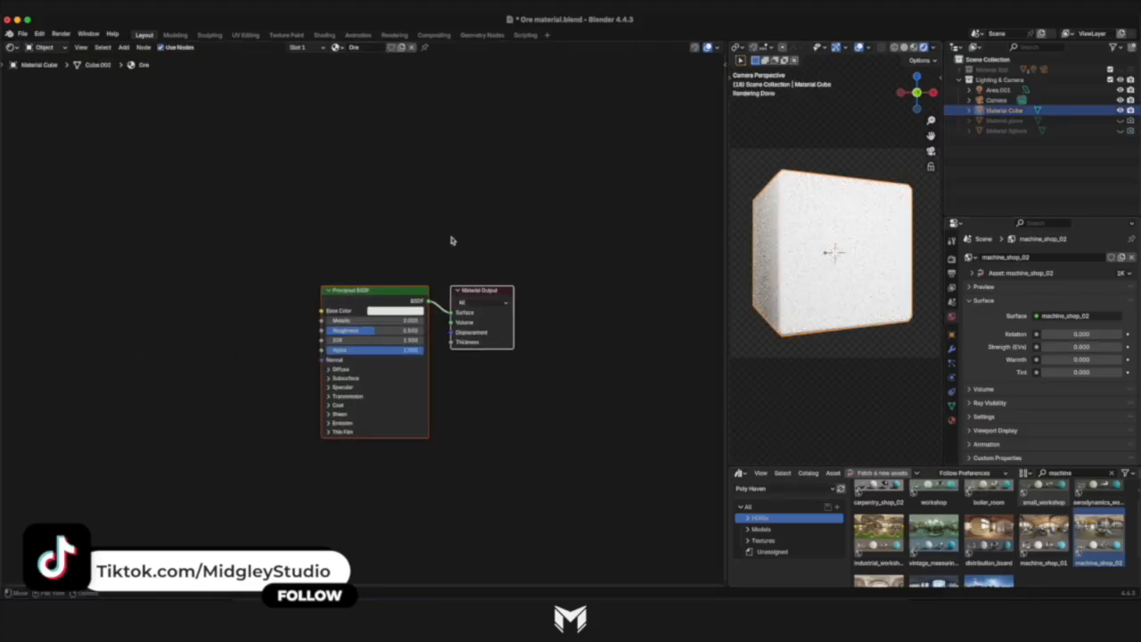
scroll(451, 240, "left", 5)
scroll(451, 240, "up", 3)
scroll(451, 240, "right", 3)
scroll(451, 240, "right", 3)
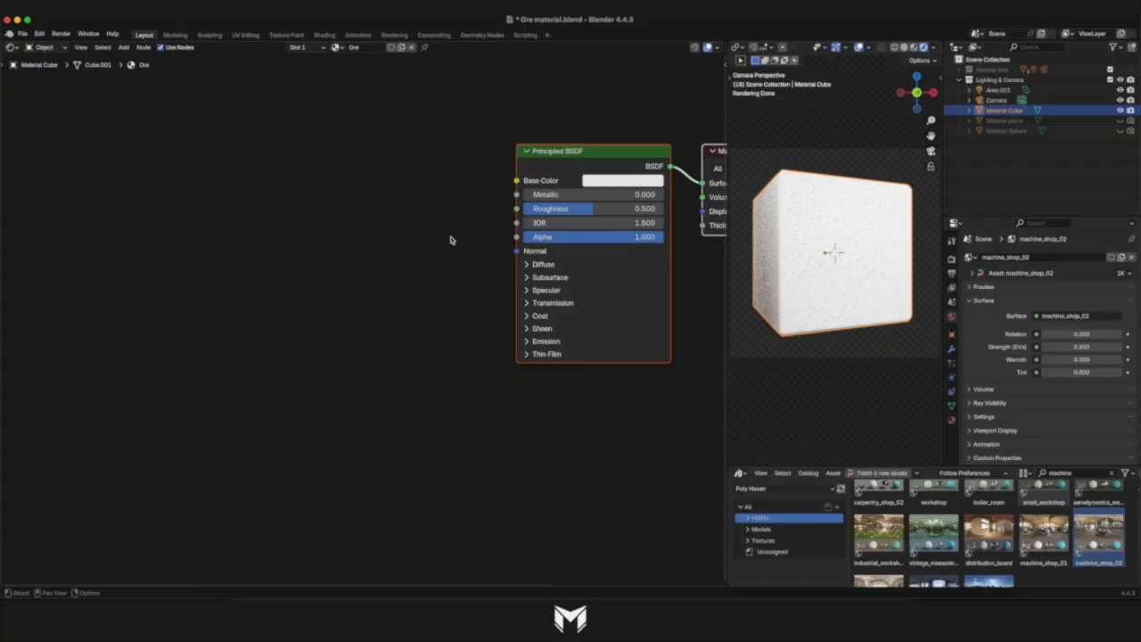
Set the Cycles feature set to Experimental in the render settings.
left_click(951, 259)
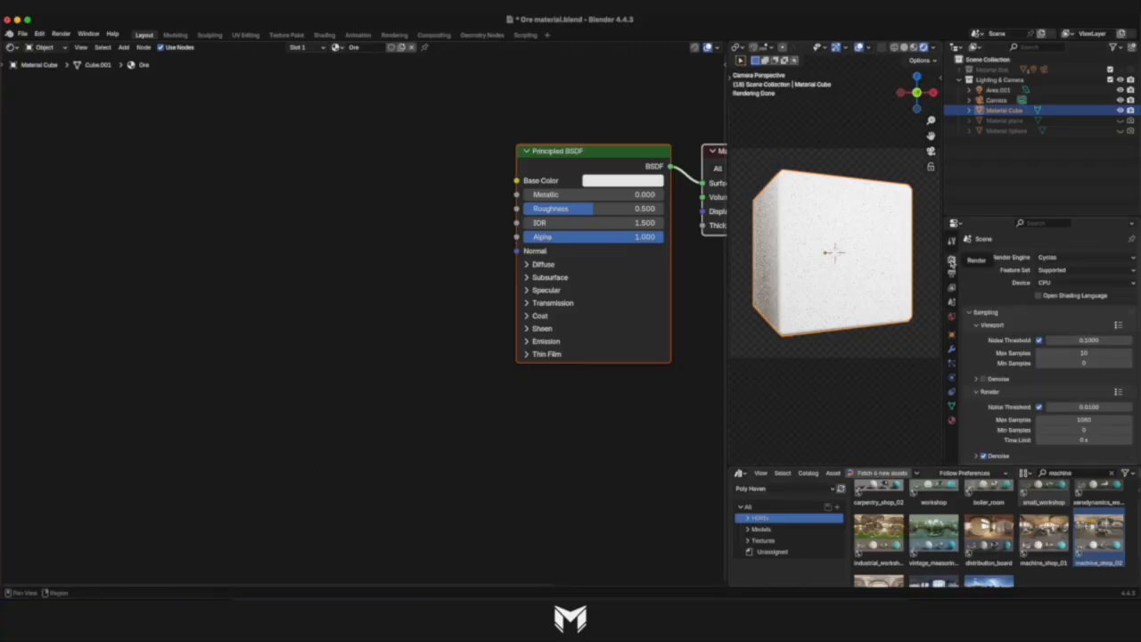
left_click(1081, 269)
left_click(1073, 295)
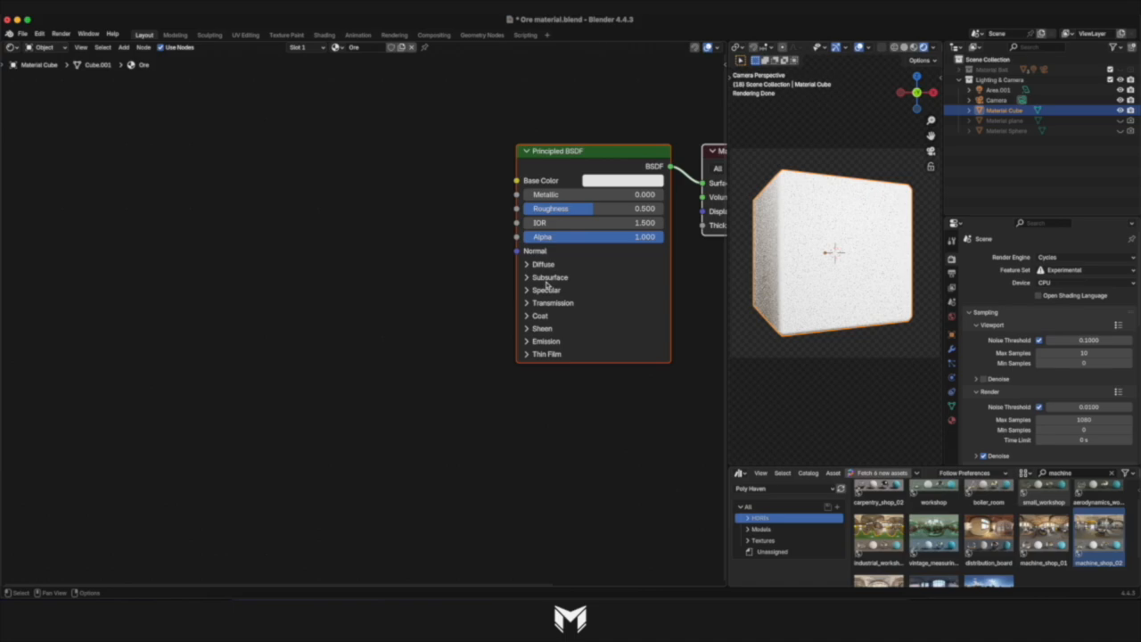
Set the Ore material's surface displacement method to Displacement and Bump.
left_click(951, 419)
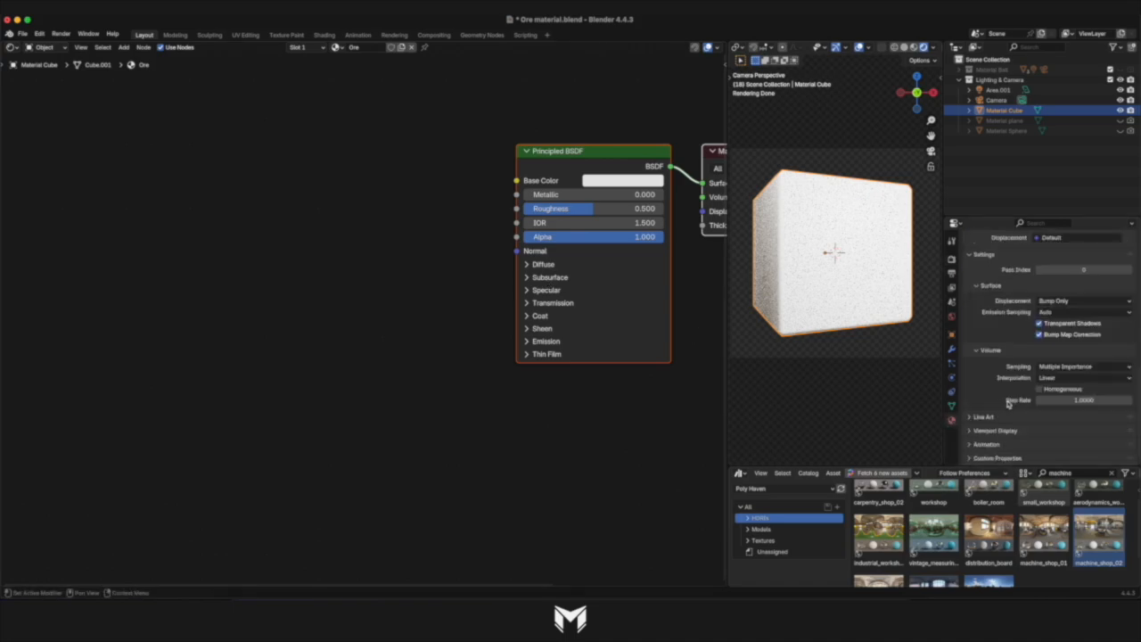
left_click(1083, 301)
left_click(1078, 340)
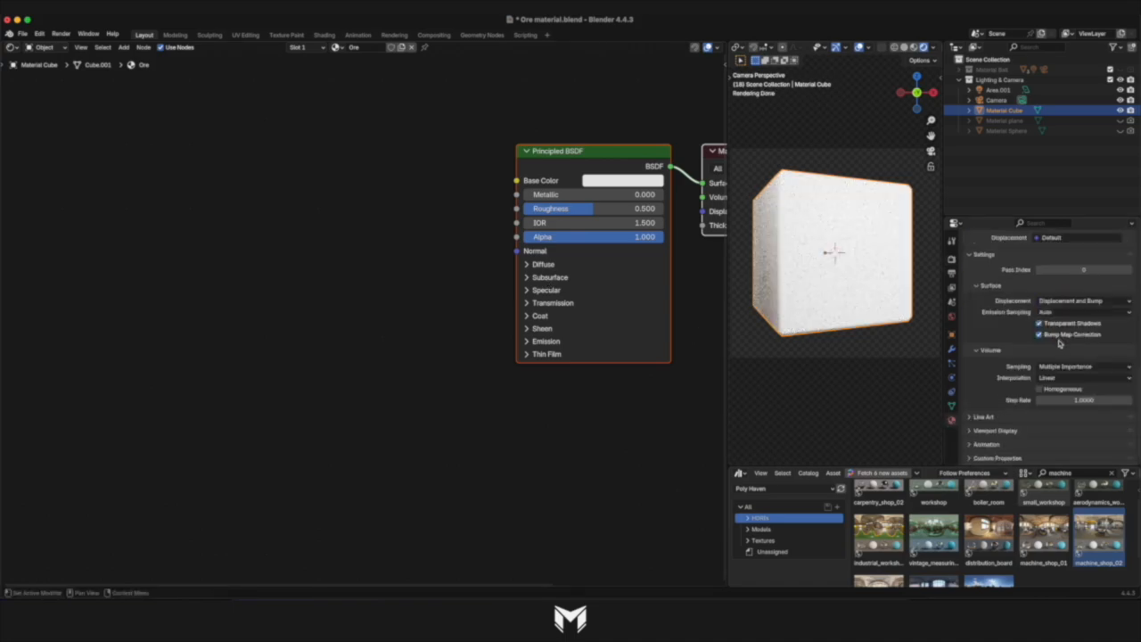
Add a Subdivision Surface modifier to the cube with adaptive subdivision enabled and a dicing scale of 5.
left_click(952, 348)
left_click(1016, 258)
type("sub")
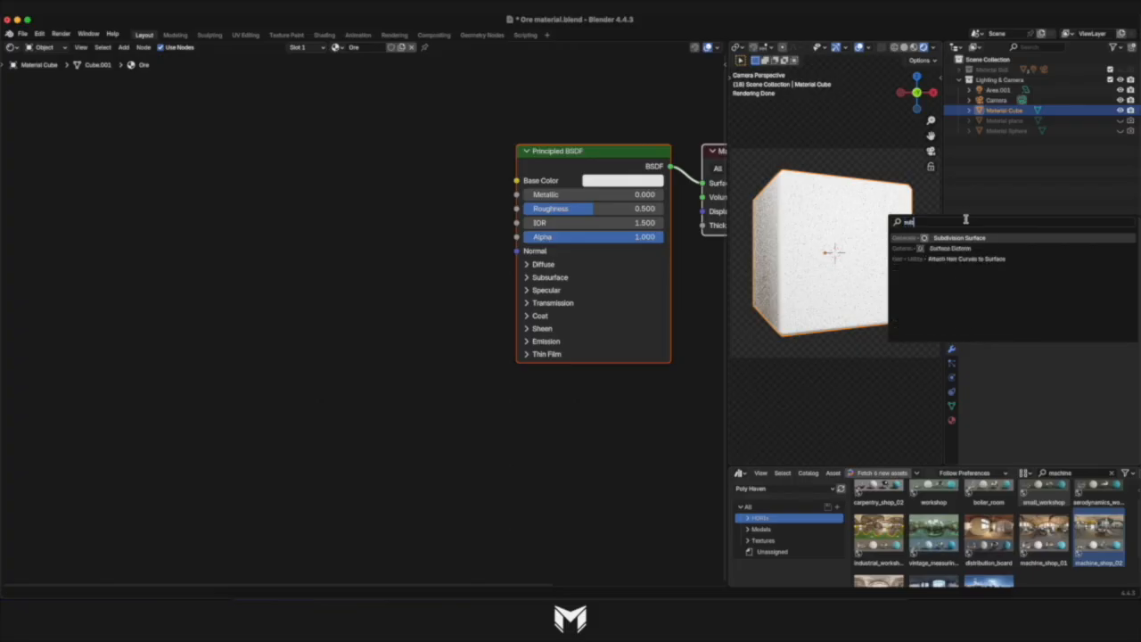
left_click(961, 243)
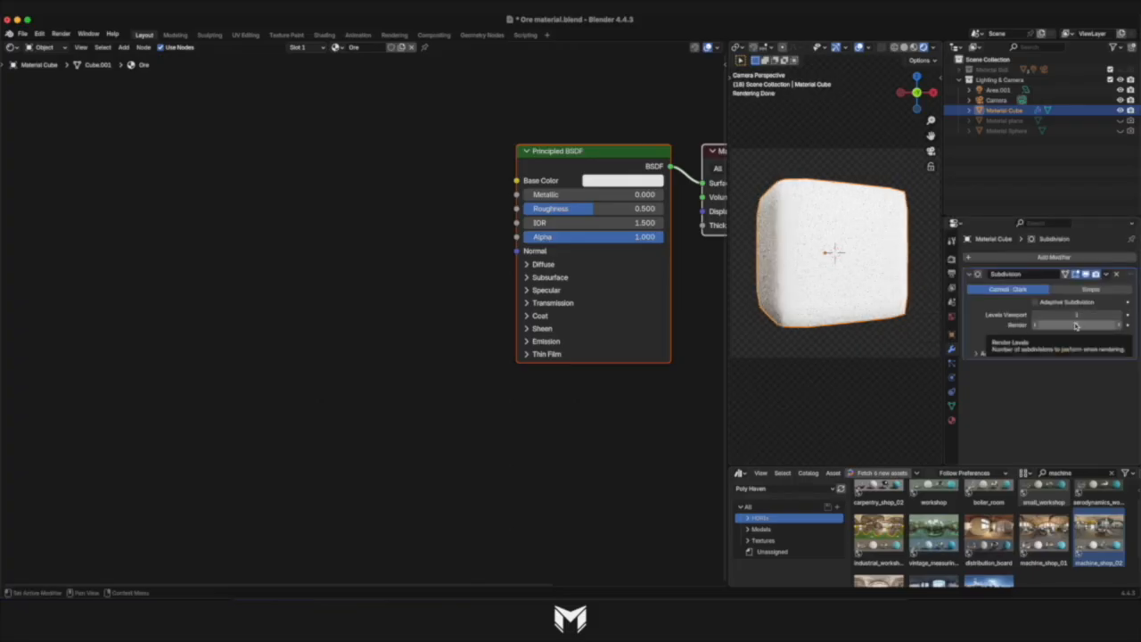
left_click(1035, 302)
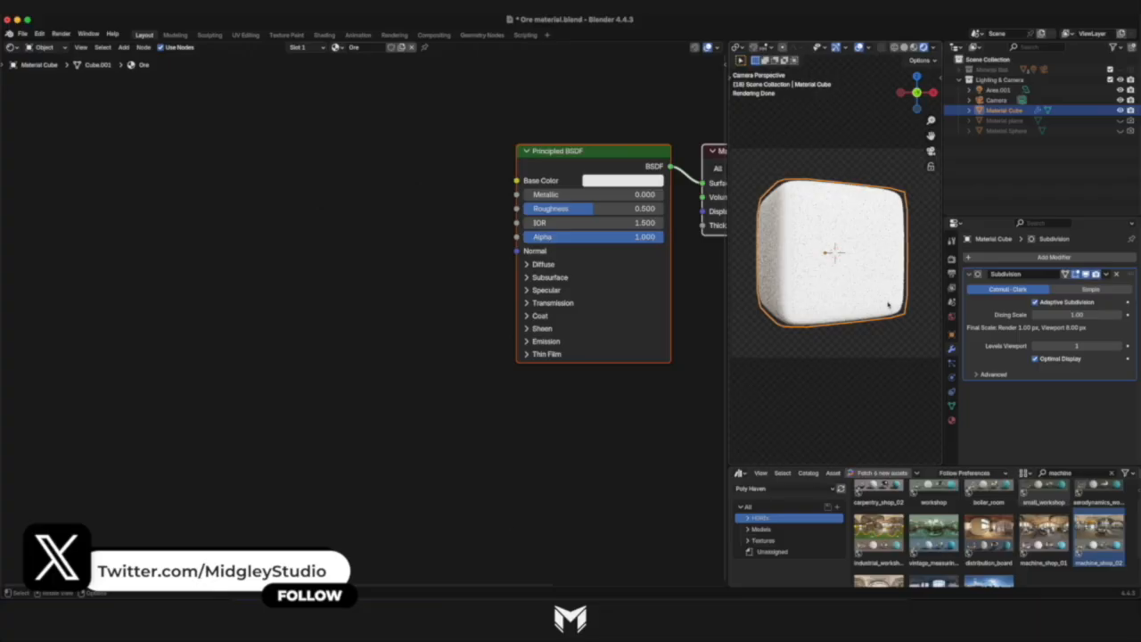
left_click(1090, 314)
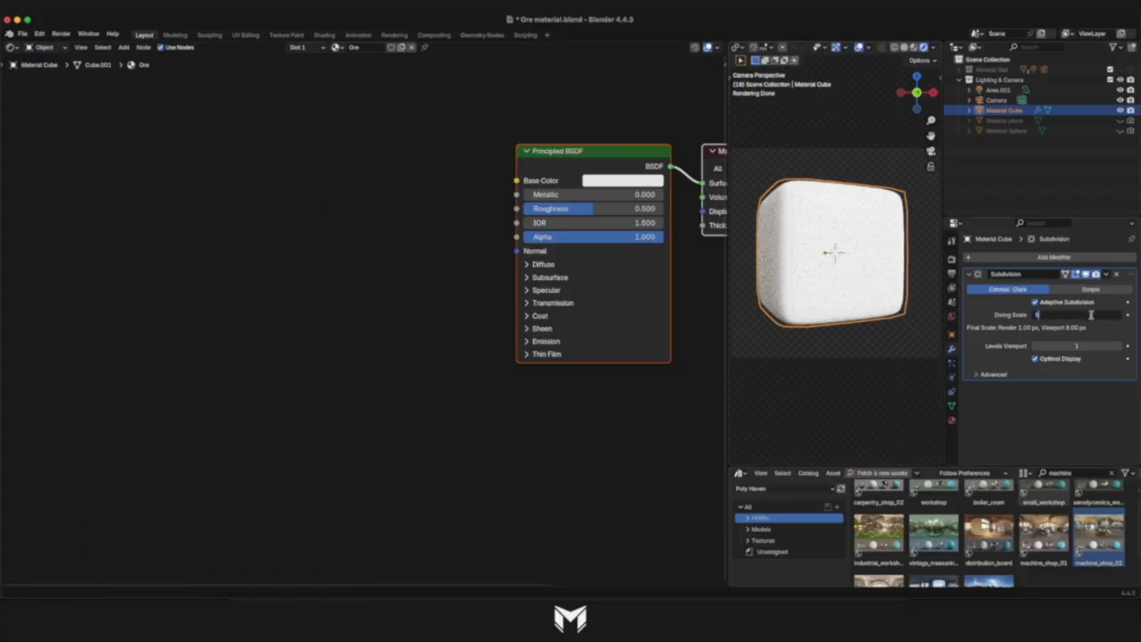
type("5")
key("Return")
Add a Noise Texture node to the Ore material with Texture Coordinate and Mapping nodes attached.
middle_click_drag(374, 267, 392, 280)
key("shift+a")
left_click(393, 288)
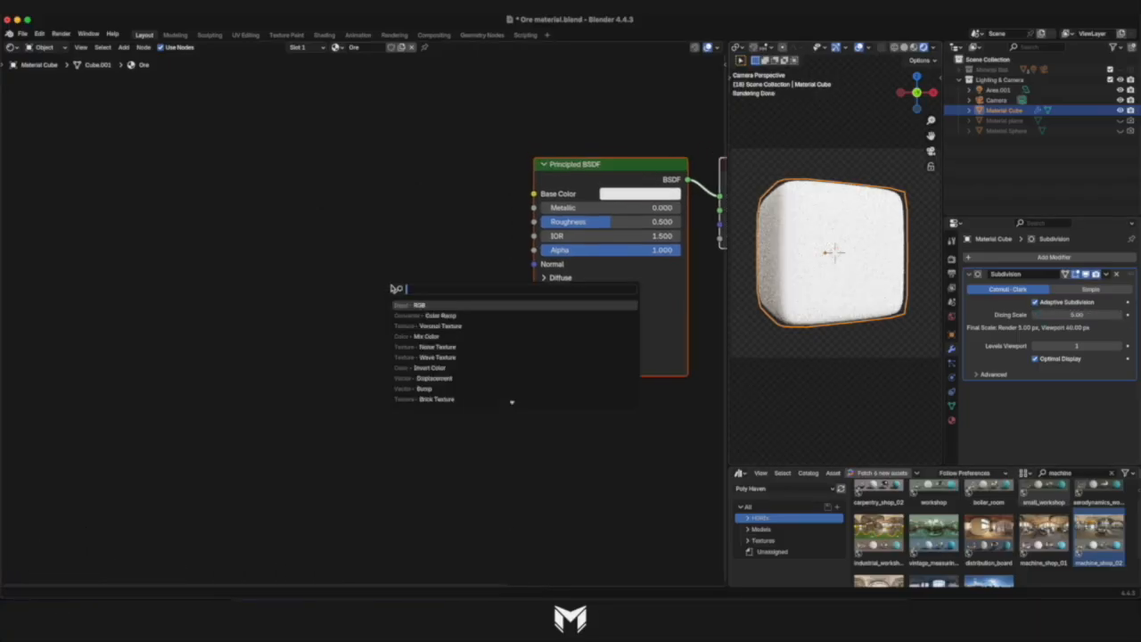
type("nois")
left_click(448, 302)
left_click(123, 245)
key("ctrl+t")
middle_click_drag(274, 243, 431, 224)
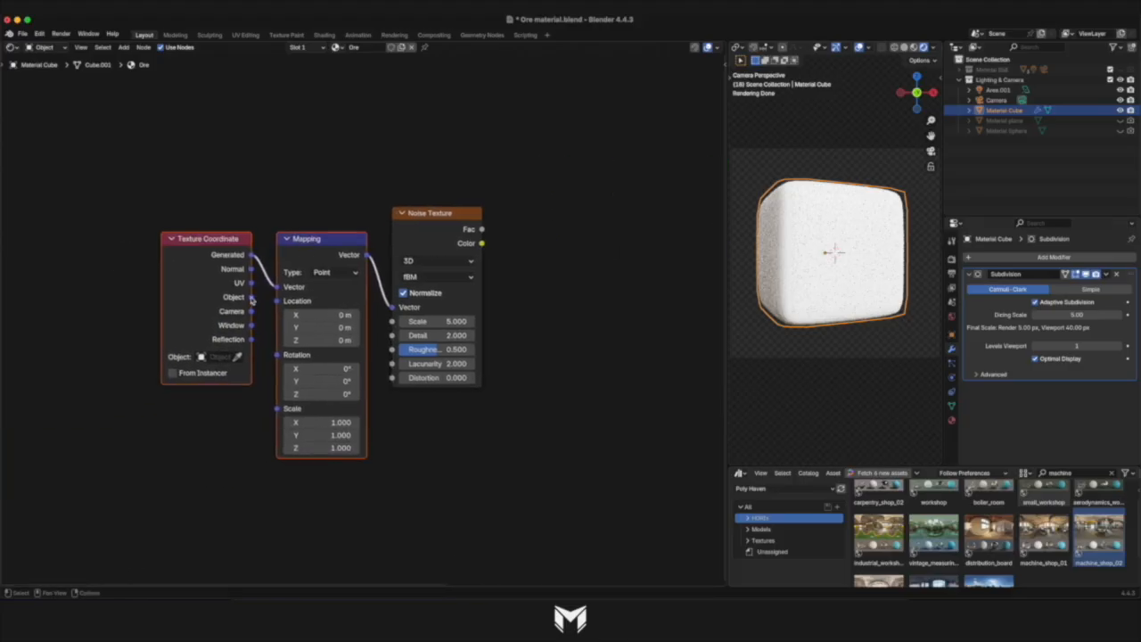
Preview the Noise Texture on the cube, delete the Mapping node and link the Object coordinates directly to the noise Vector input.
left_click(431, 224, "ctrl+shift")
left_click(308, 256)
key("x")
left_click_drag(251, 297, 392, 307)
left_click_drag(419, 226, 300, 223)
Set the Noise Texture's Detail to 16.
scroll(565, 255, "right", 5)
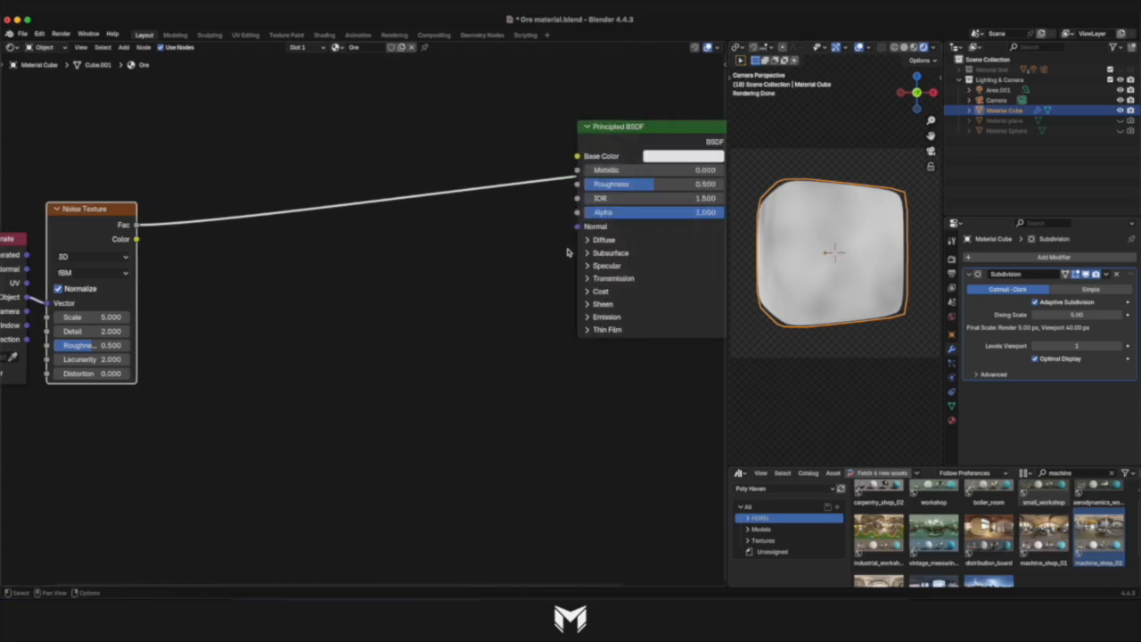
scroll(566, 252, "left", 4)
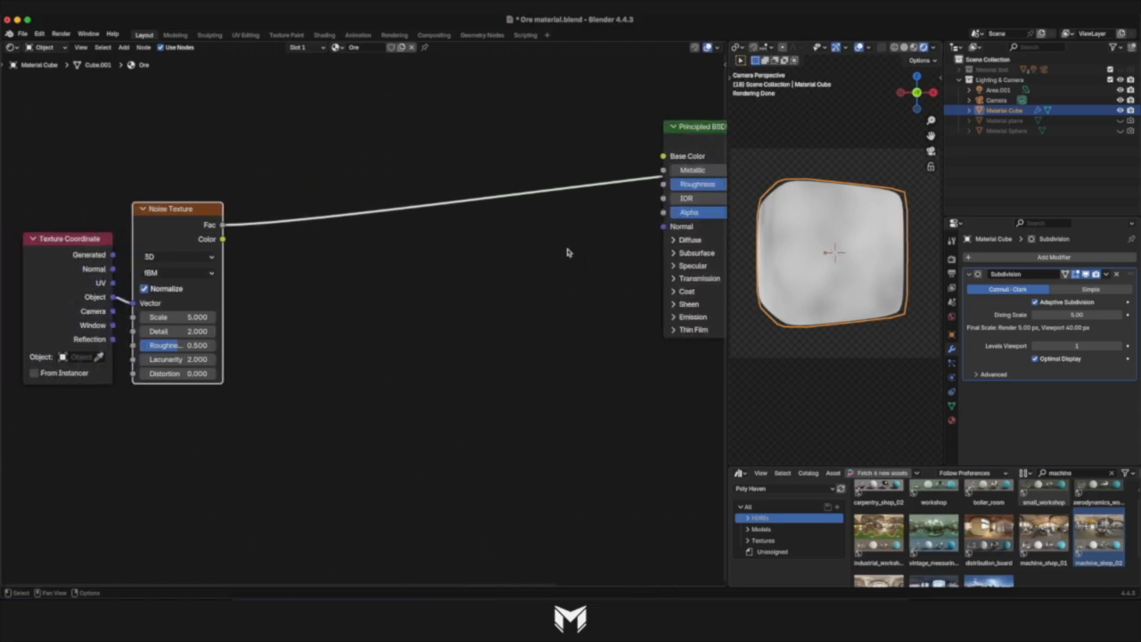
scroll(567, 252, "left", 3)
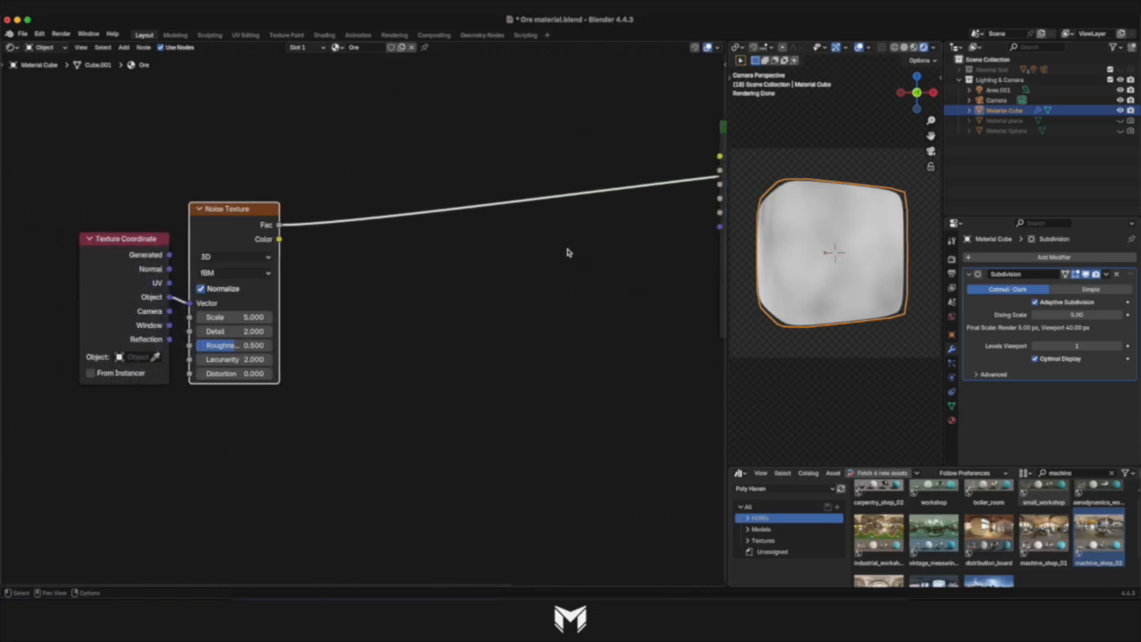
left_click(236, 331)
type("16")
key("Return")
Insert a Color Ramp node on the Noise Texture's Fac output and align it beside the noise node.
key("shift+a")
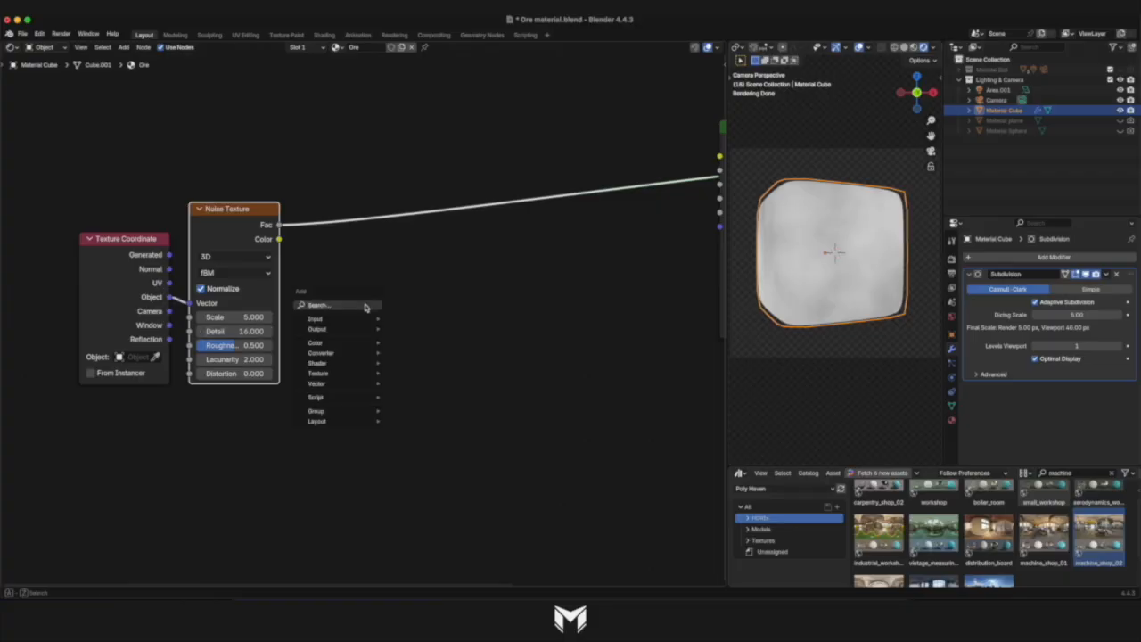
type("ramp")
key("Return")
left_click(303, 204)
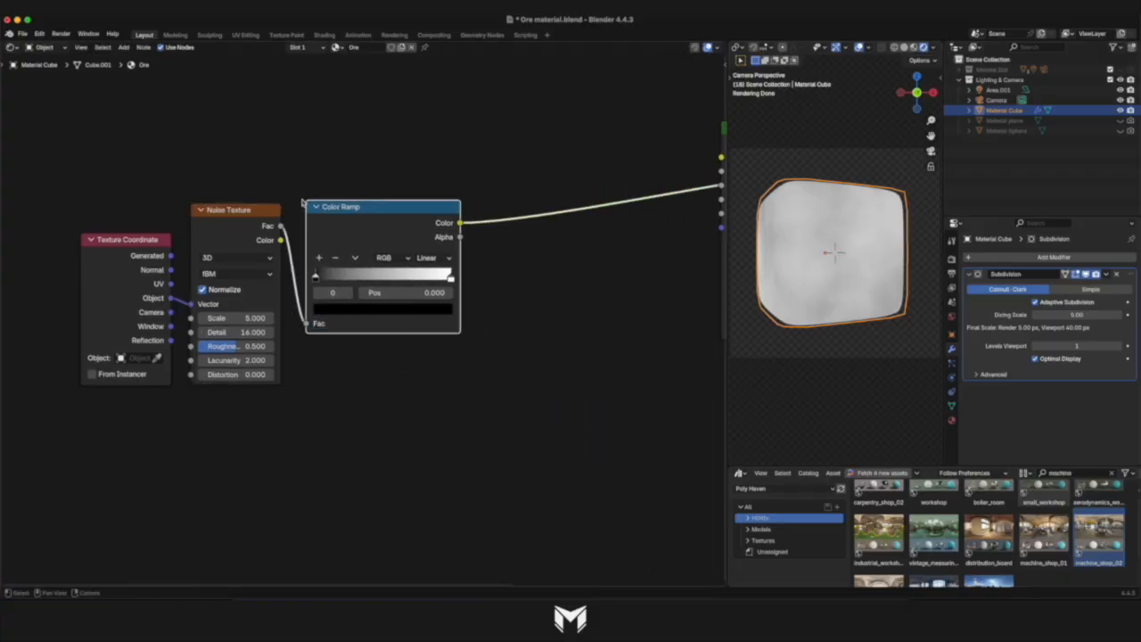
left_click_drag(354, 216, 352, 223)
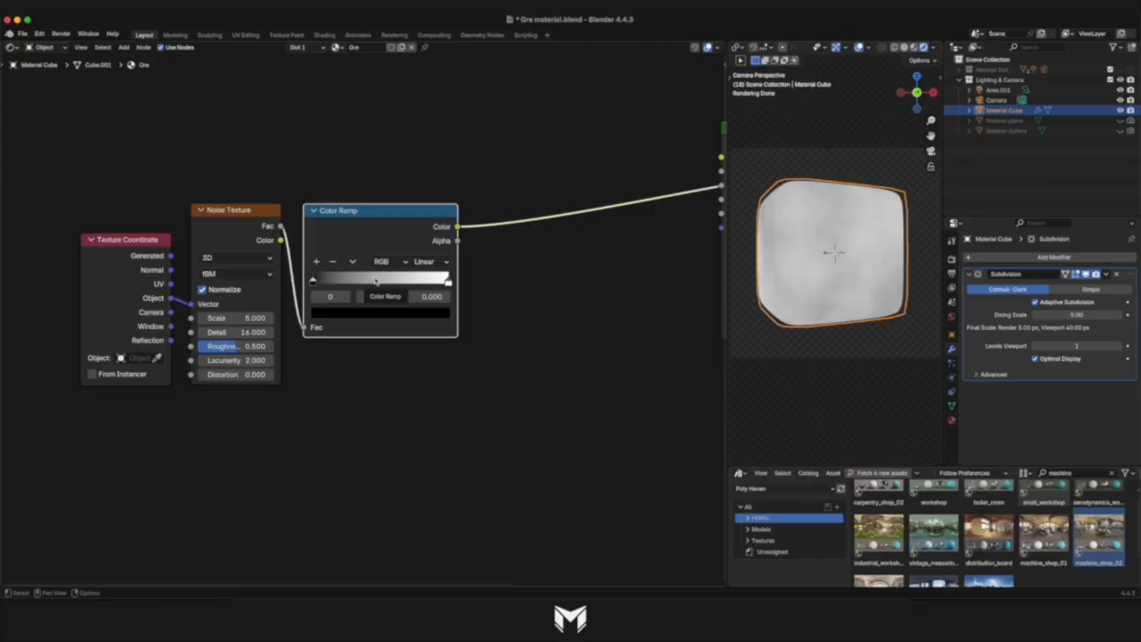
Move the Color Ramp's white stop to about 0.839 and set its colour to hex C6BFAFFF.
left_click(448, 283)
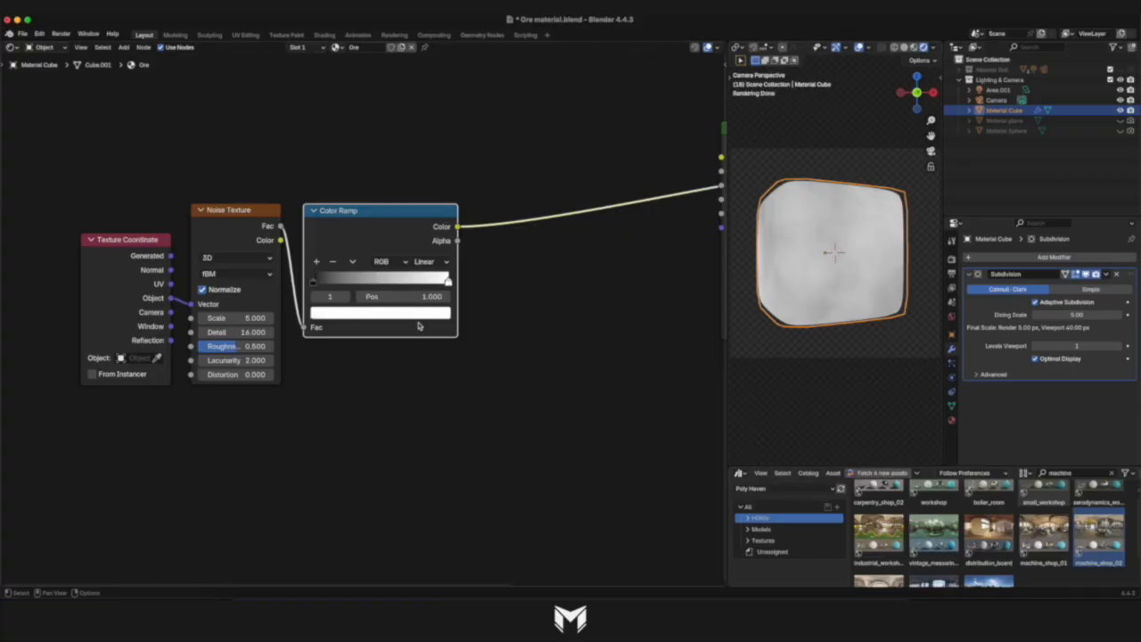
left_click_drag(448, 283, 426, 283)
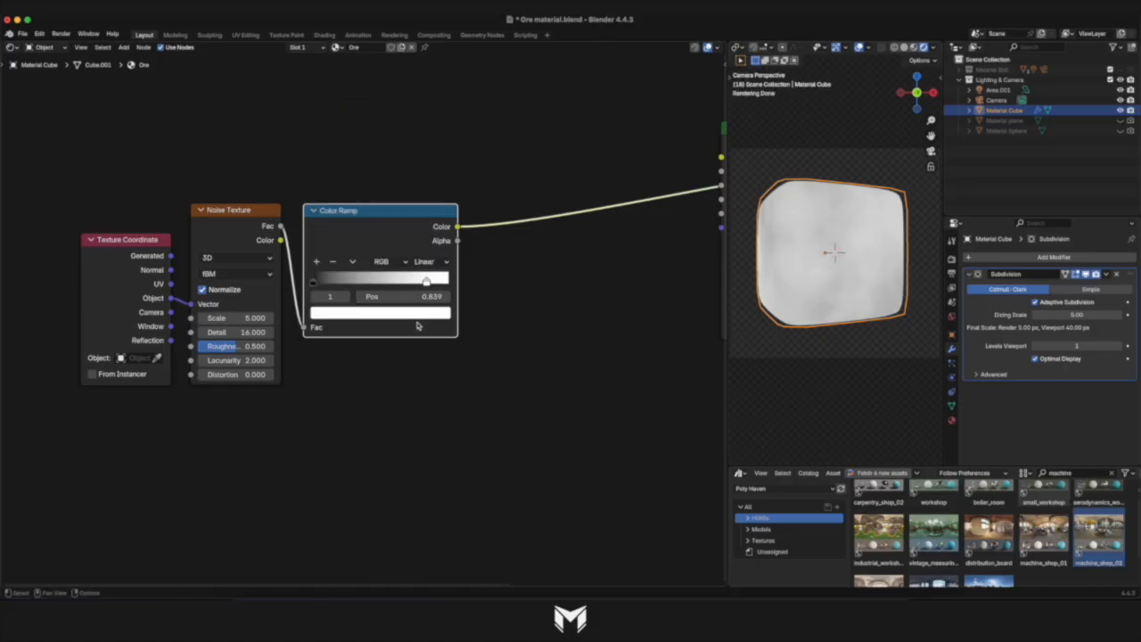
left_click(381, 312)
key("ctrl+v")
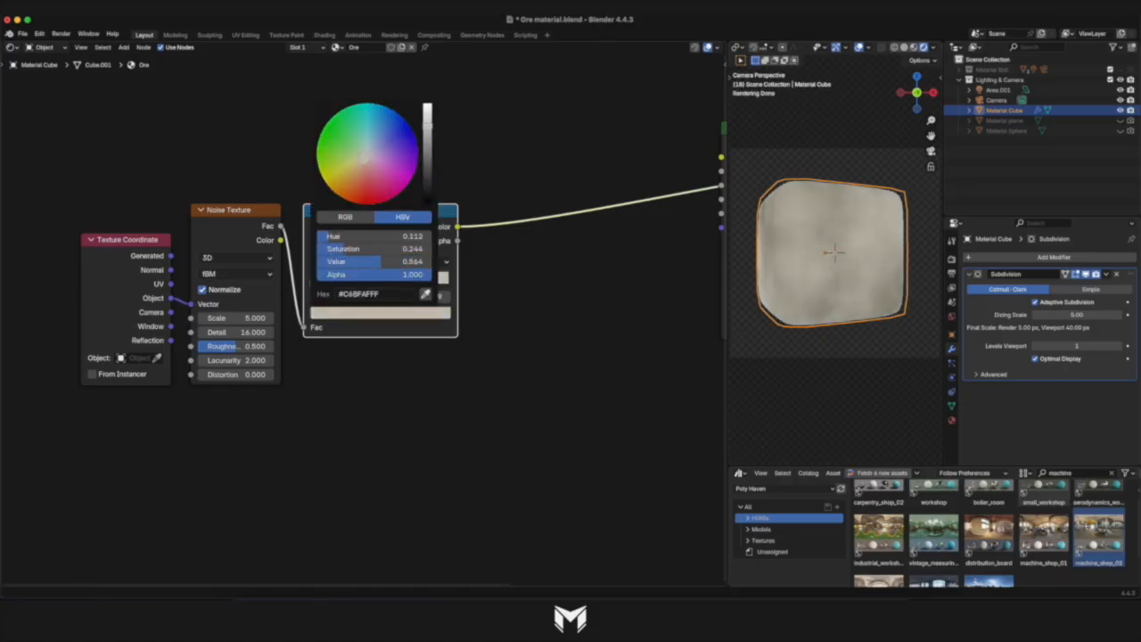
Shift the Color Ramp's black stop slightly inward and add a middle stop at position 0.494.
left_click_drag(314, 282, 333, 283)
left_click(315, 262)
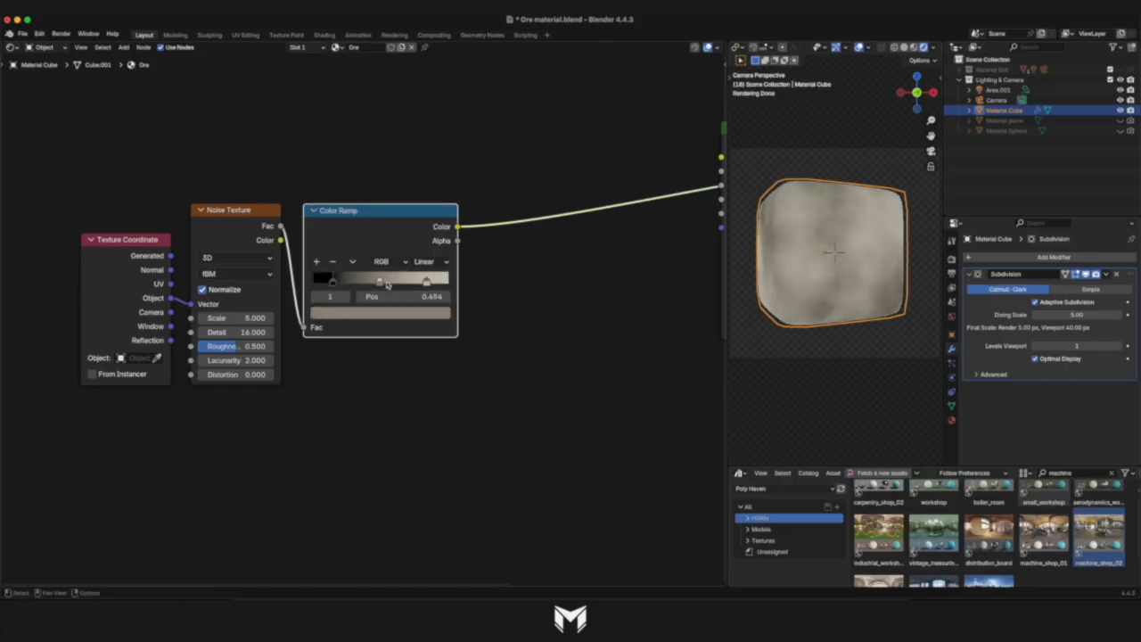
Recolour the Color Ramp's middle stop to dark grey and the light stop at 0.839 to a cooler pale grey.
left_click(390, 313)
left_click_drag(429, 147, 368, 152)
left_click(427, 286)
left_click(391, 312)
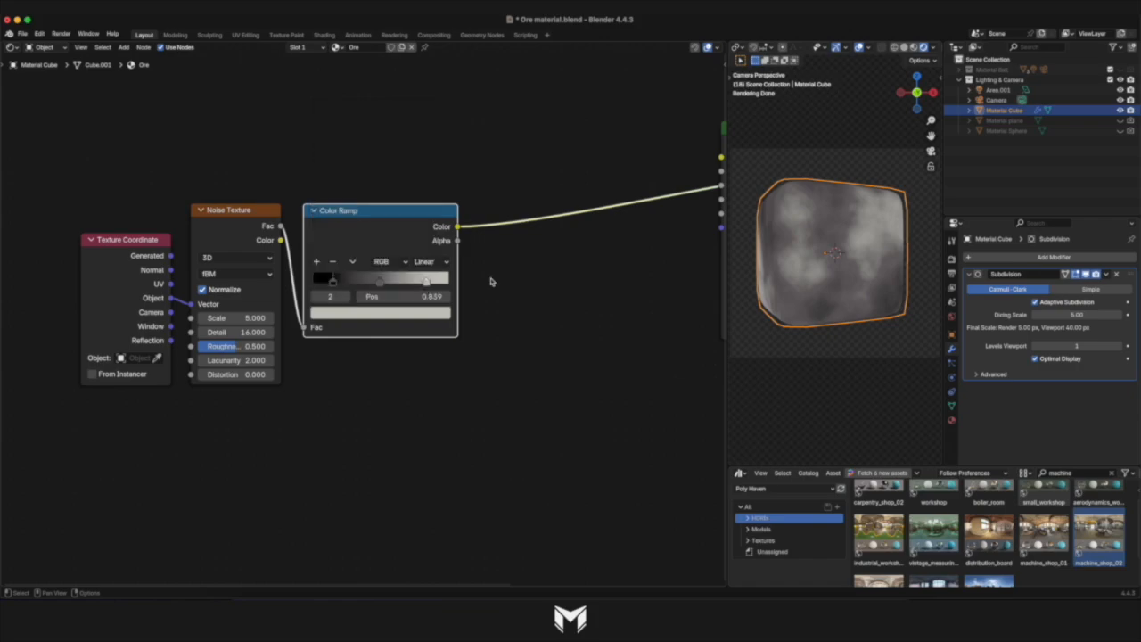
Preview the Principled BSDF with the Color Ramp feeding its Base Color, and move the ramp's black stop to position 0.186.
middle_click_drag(427, 268, 258, 267)
left_click_drag(287, 227, 552, 186)
left_click(598, 135, "ctrl+shift")
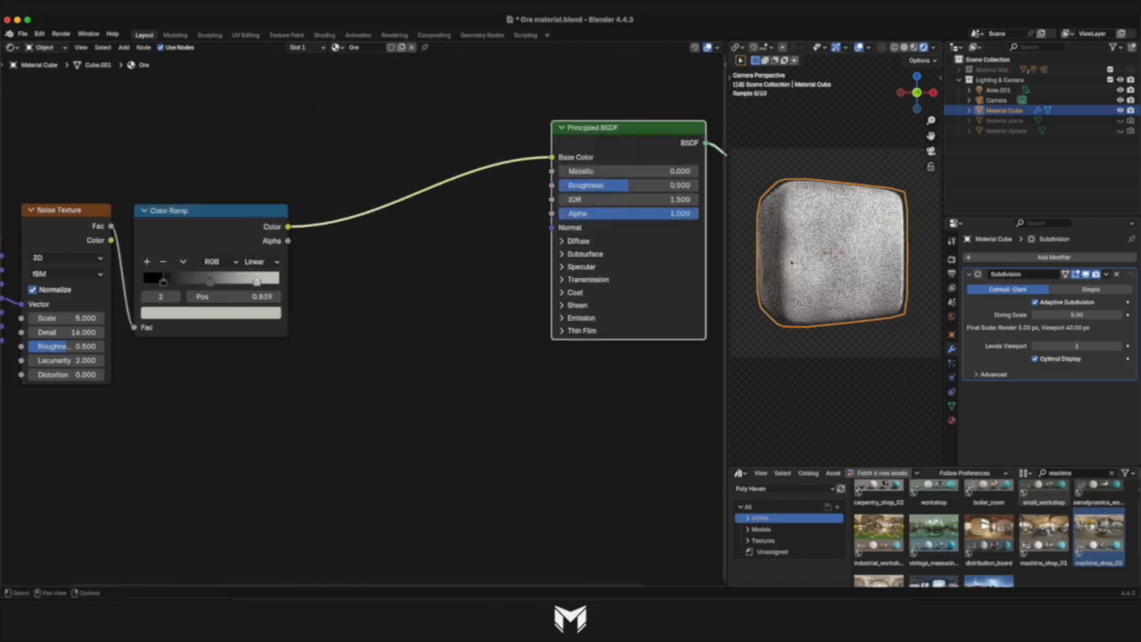
mouse_move(159, 284)
left_mouse_down()
mouse_move(179, 284)
mouse_move(168, 286)
left_mouse_up()
Connect the Noise Texture's Fac output to the Principled BSDF's Normal input and move the Color Ramp up above that link.
scroll(436, 298, "right", 3)
scroll(437, 300, "left", 1)
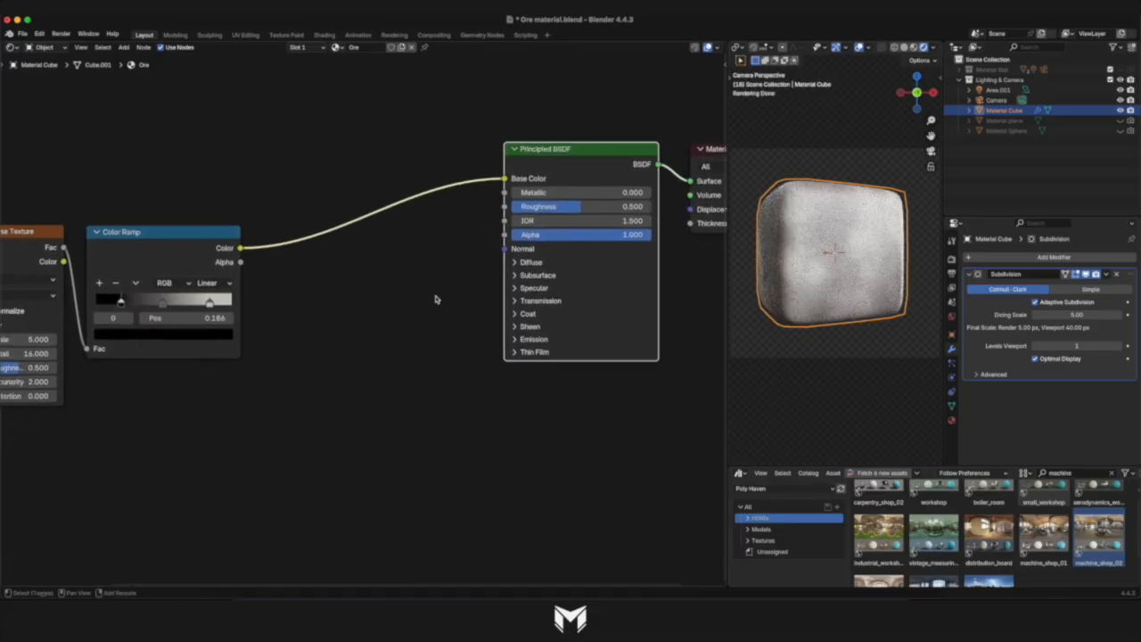
left_click_drag(65, 247, 504, 249)
scroll(488, 257, "up", 2)
scroll(488, 257, "left", 2)
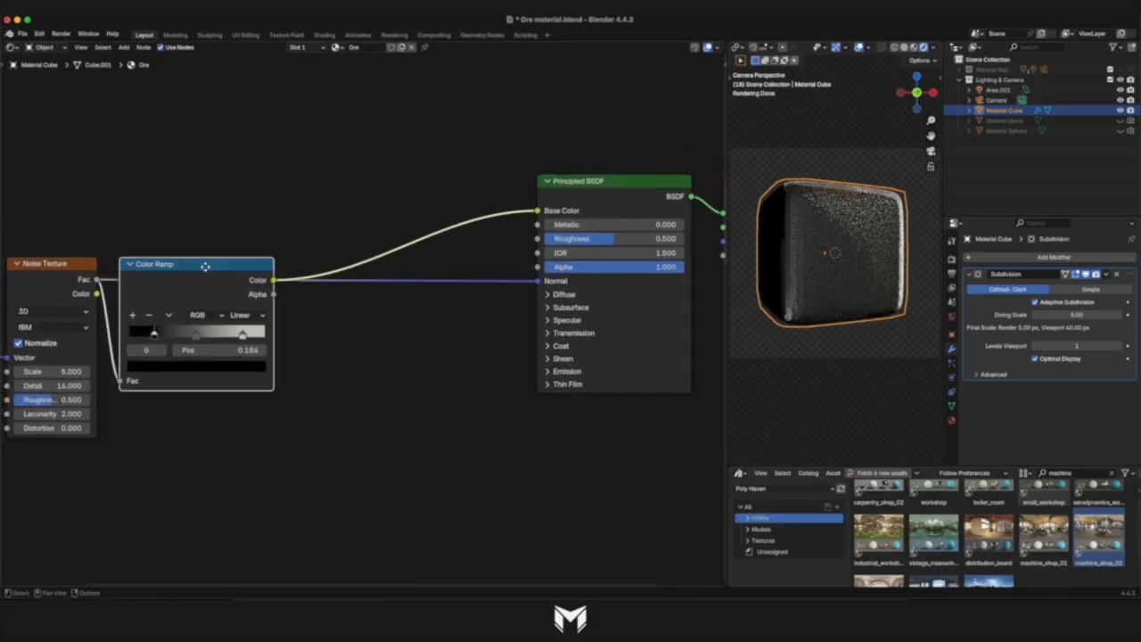
left_click_drag(206, 265, 201, 119)
Insert a Bump node on the link between the Noise Texture and the Principled BSDF's Normal, placed beneath the Color Ramp.
key("shift+a")
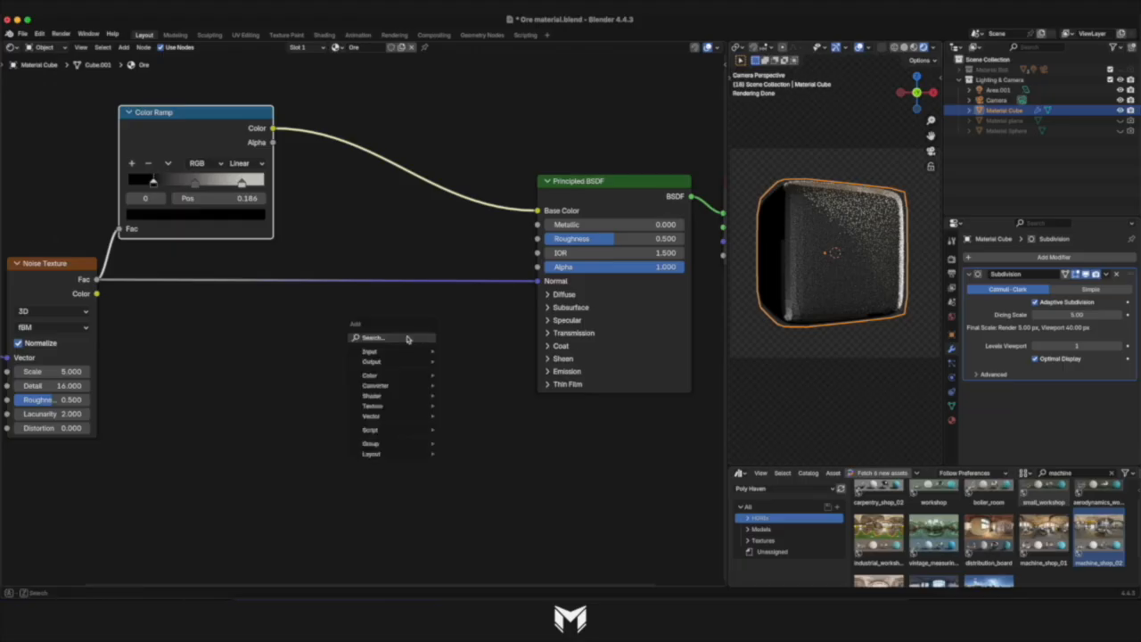
type("bump")
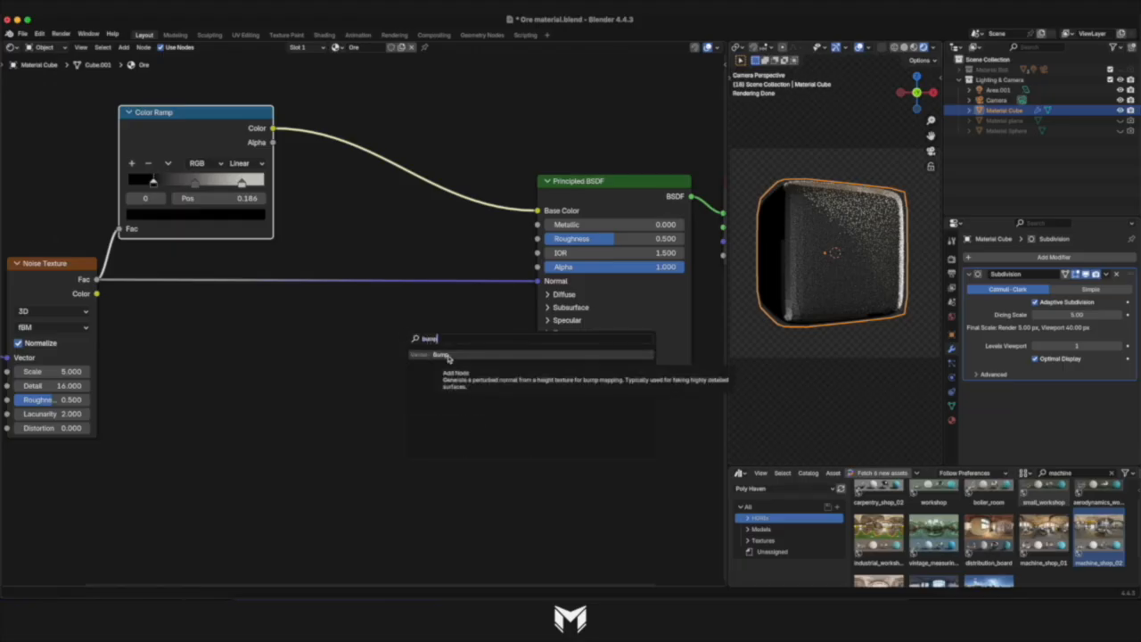
left_click(448, 357)
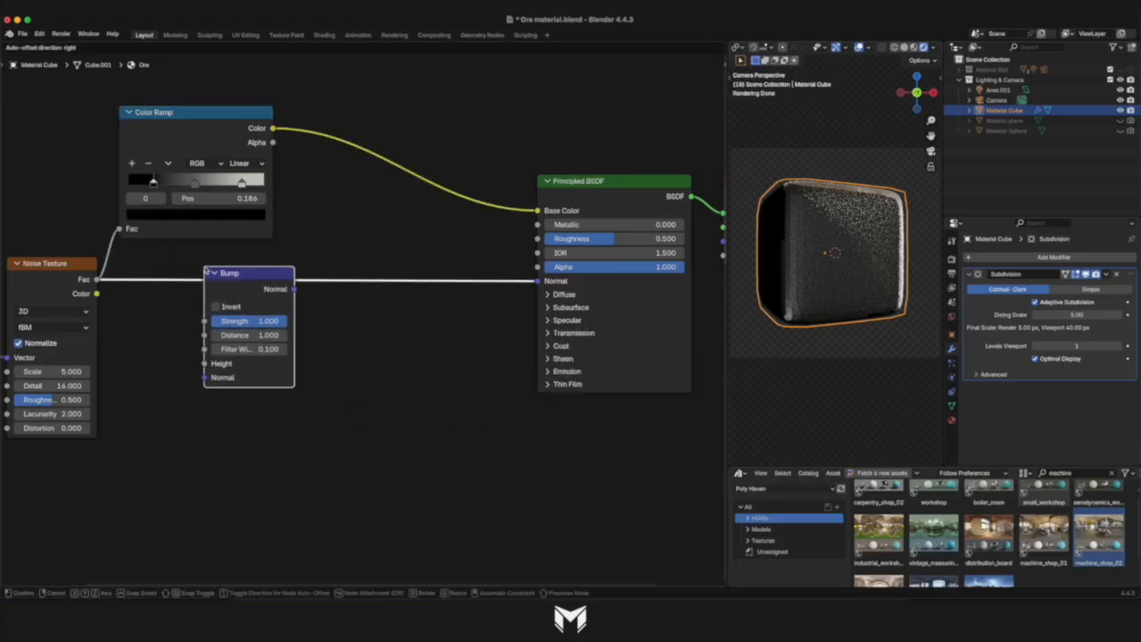
left_click(144, 269)
left_click_drag(189, 272, 170, 272)
scroll(170, 274, "left", 5)
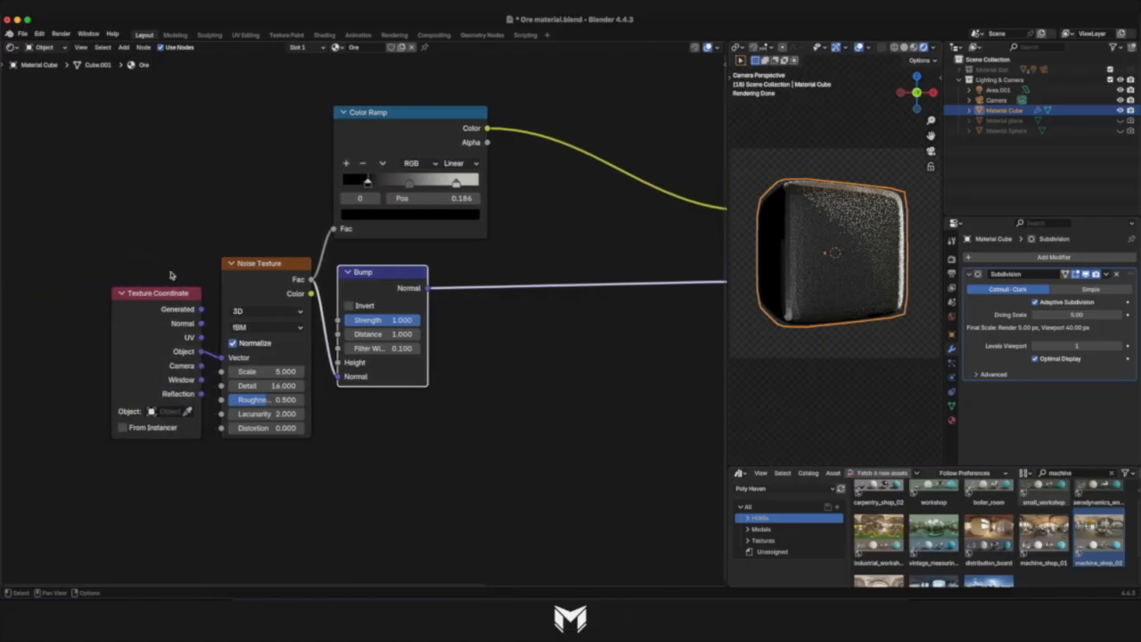
Reroute the noise Fac link from the Bump's Normal input to its Height input, and set the Bump Strength to 0.5.
scroll(171, 274, "right", 1)
left_click_drag(280, 376, 281, 363)
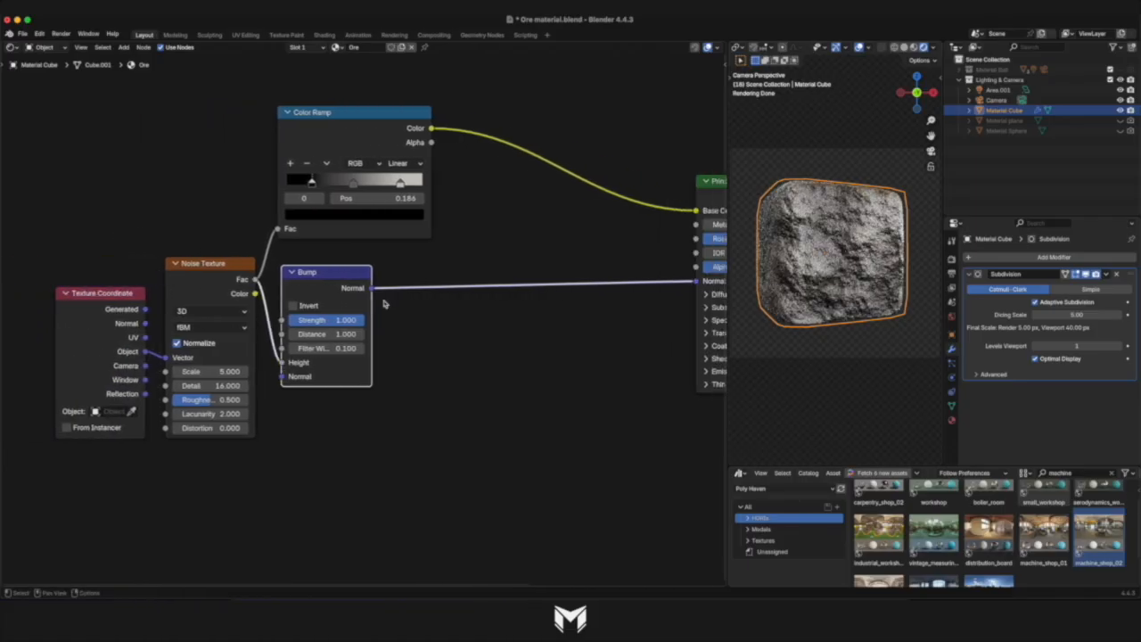
left_click(337, 320)
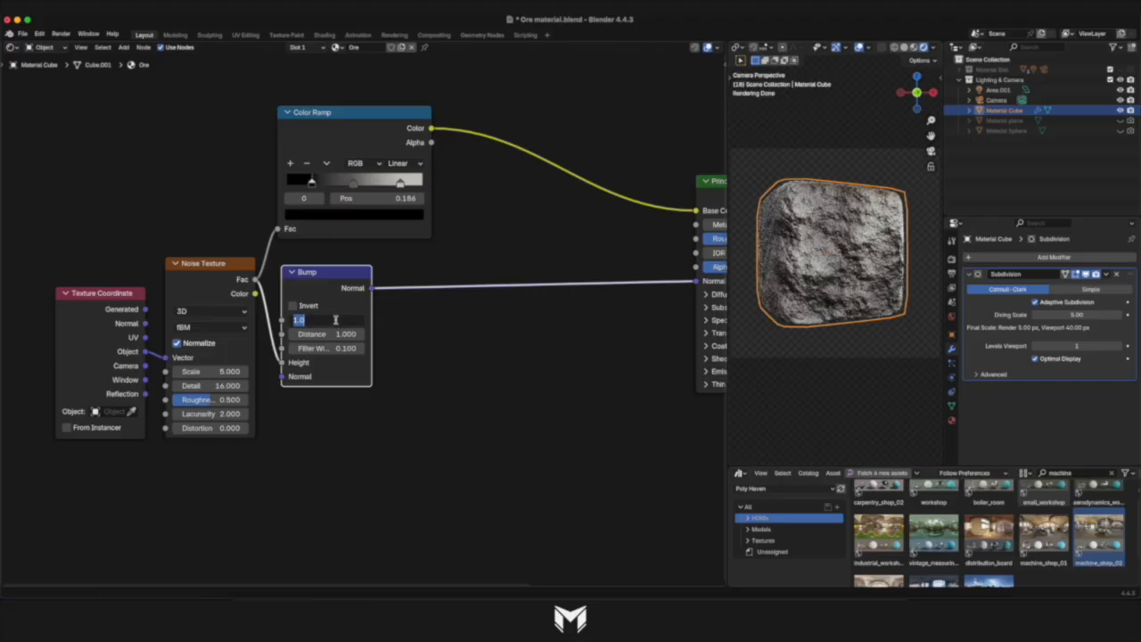
key("Return")
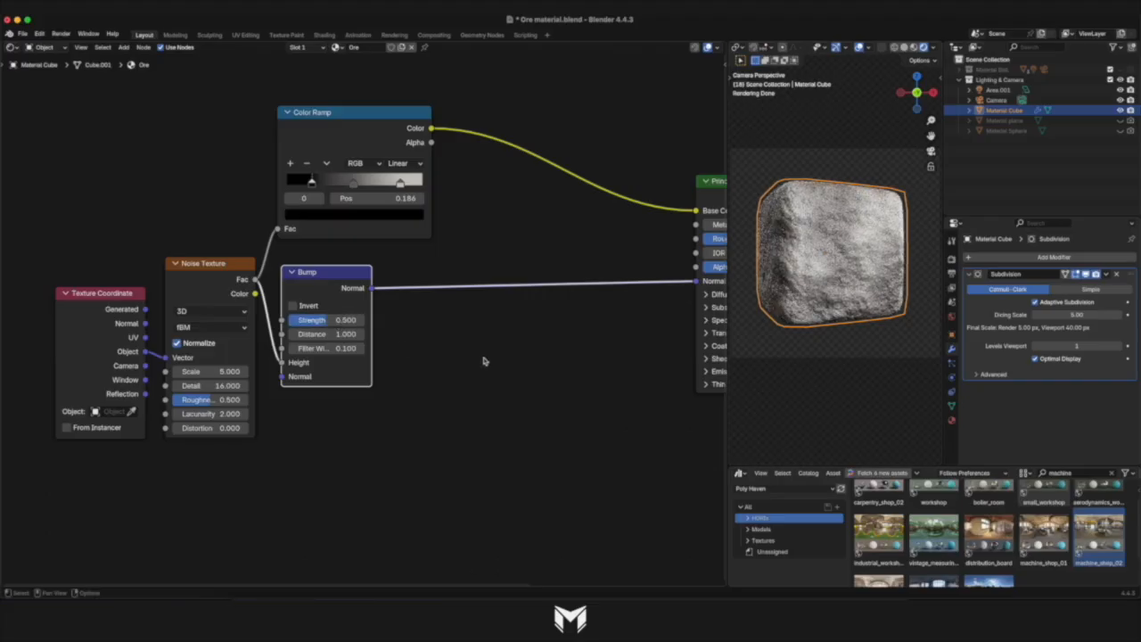
Group the Noise Texture, Color Ramp and Bump nodes in a frame labelled Rock Material and move the frame up.
scroll(483, 361, "down", 3)
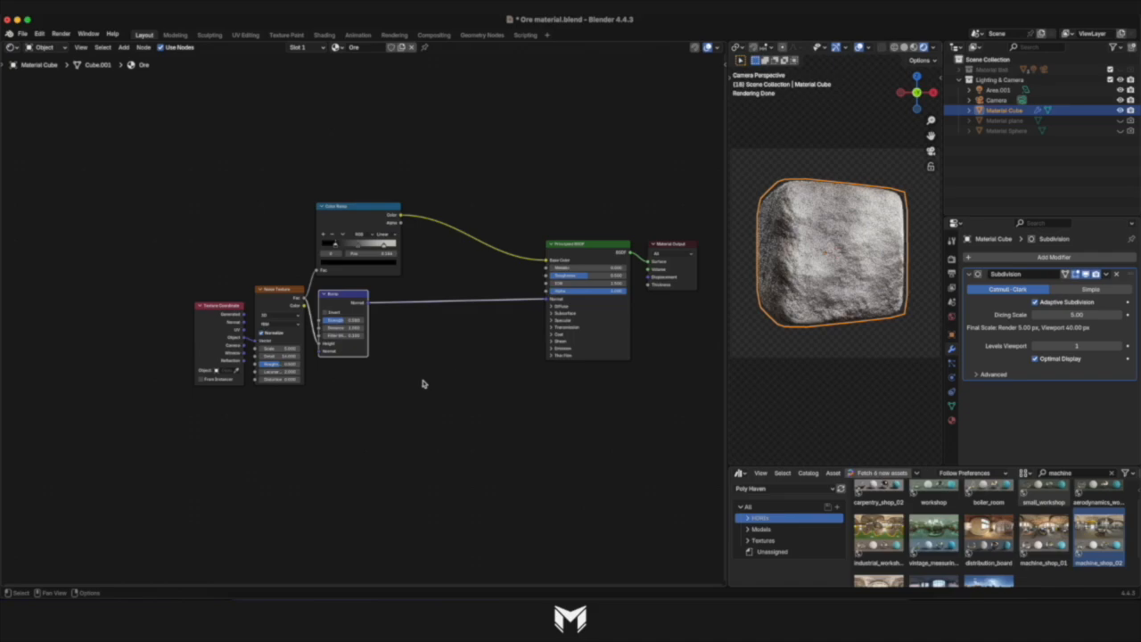
left_click_drag(436, 392, 256, 202)
key("ctrl+j")
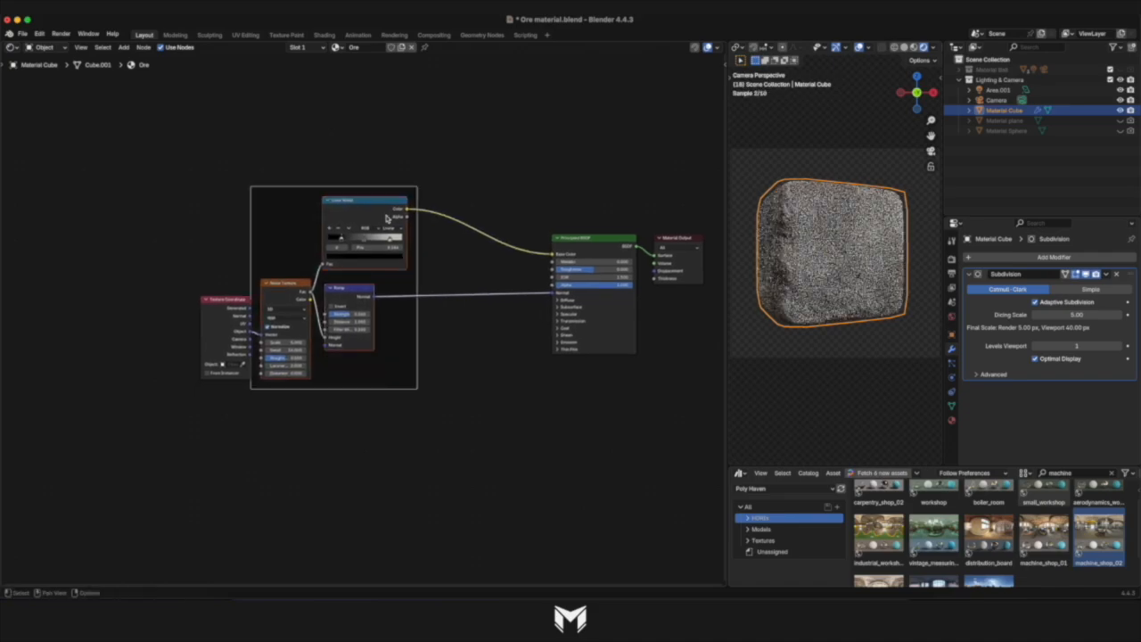
key("F2")
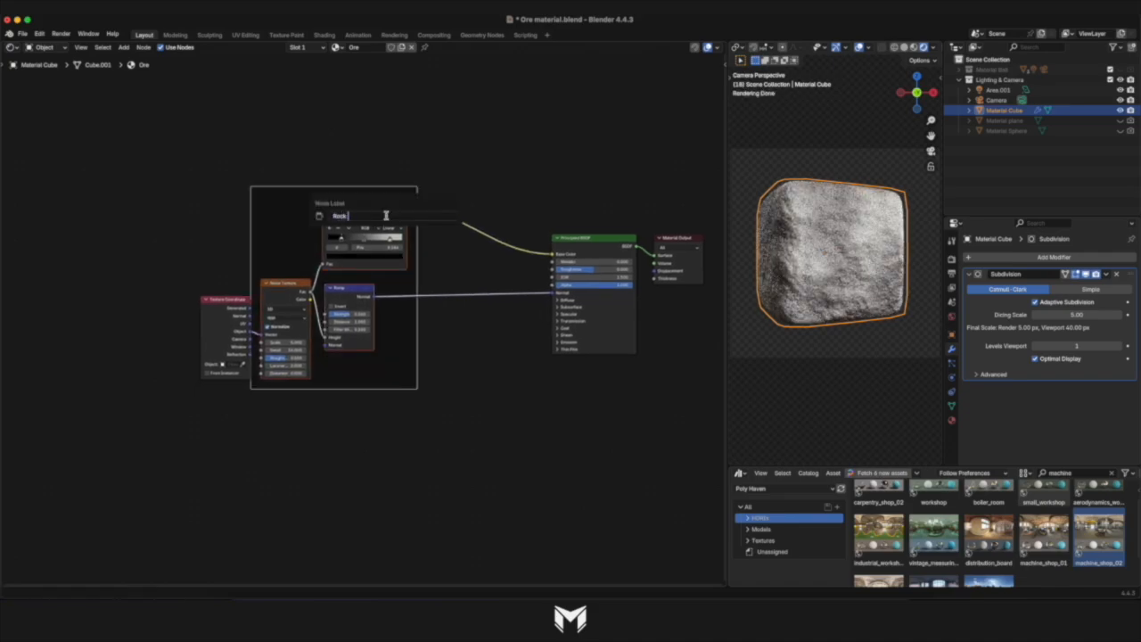
key("Return")
left_click_drag(380, 186, 397, 135)
Add a Voronoi Texture node below the Rock Material frame and preview its Distance output on the cube.
key("shift+a")
left_click(393, 389)
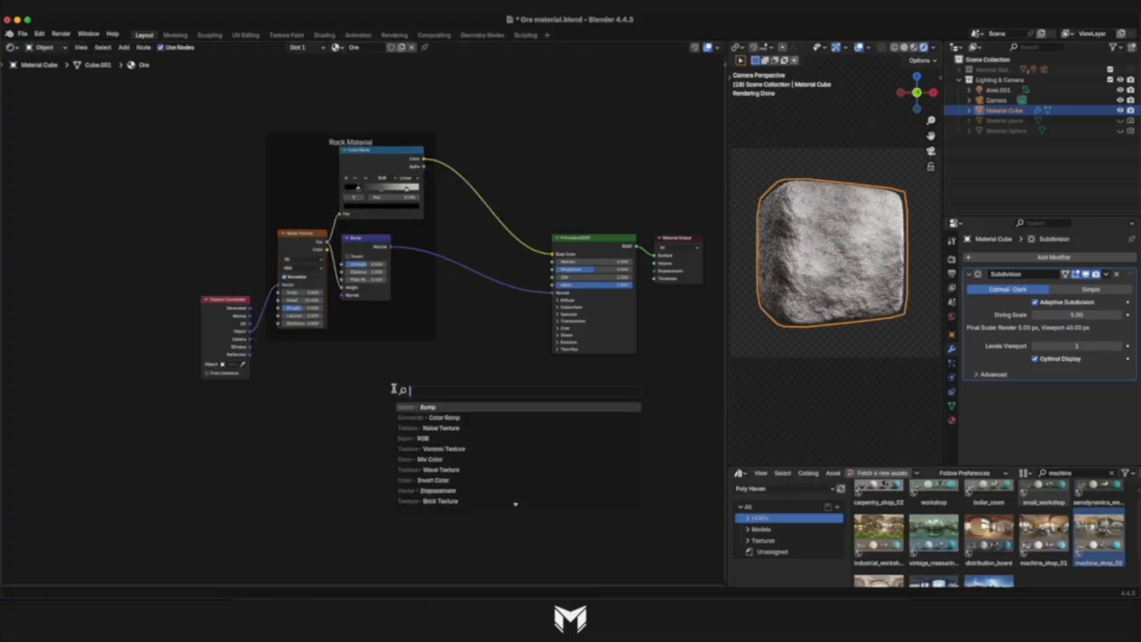
type("voronoi")
key("Return")
left_click(280, 406)
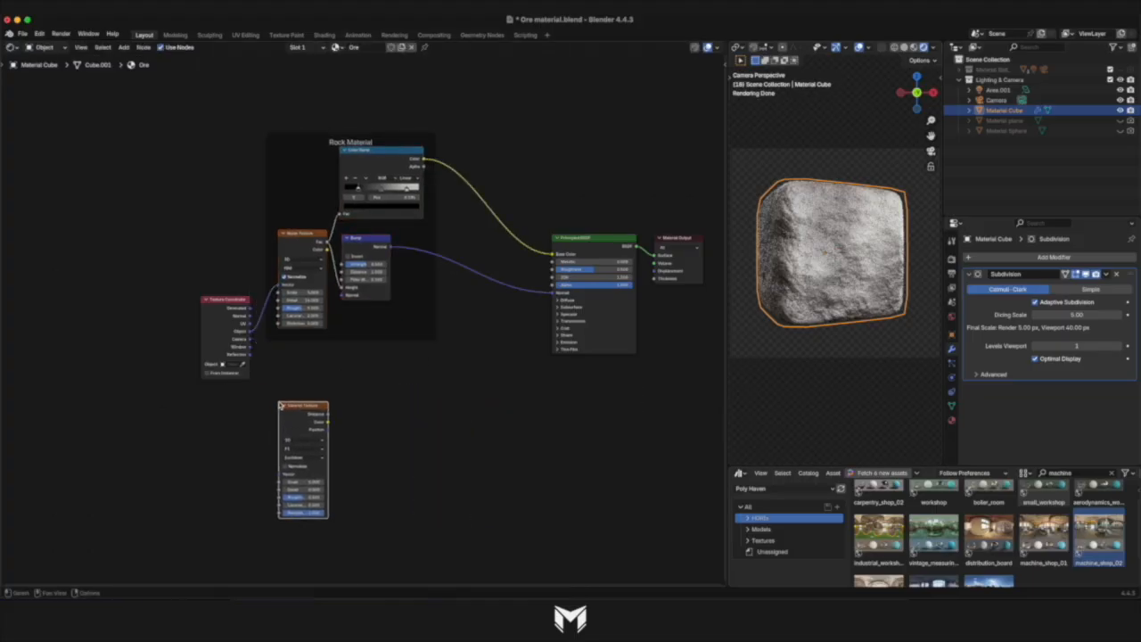
left_click_drag(327, 413, 552, 292)
Set the Voronoi Texture to Distance to Edge and connect the repositioned Texture Coordinate node's Object output to its Vector.
left_click_drag(225, 335, 161, 379)
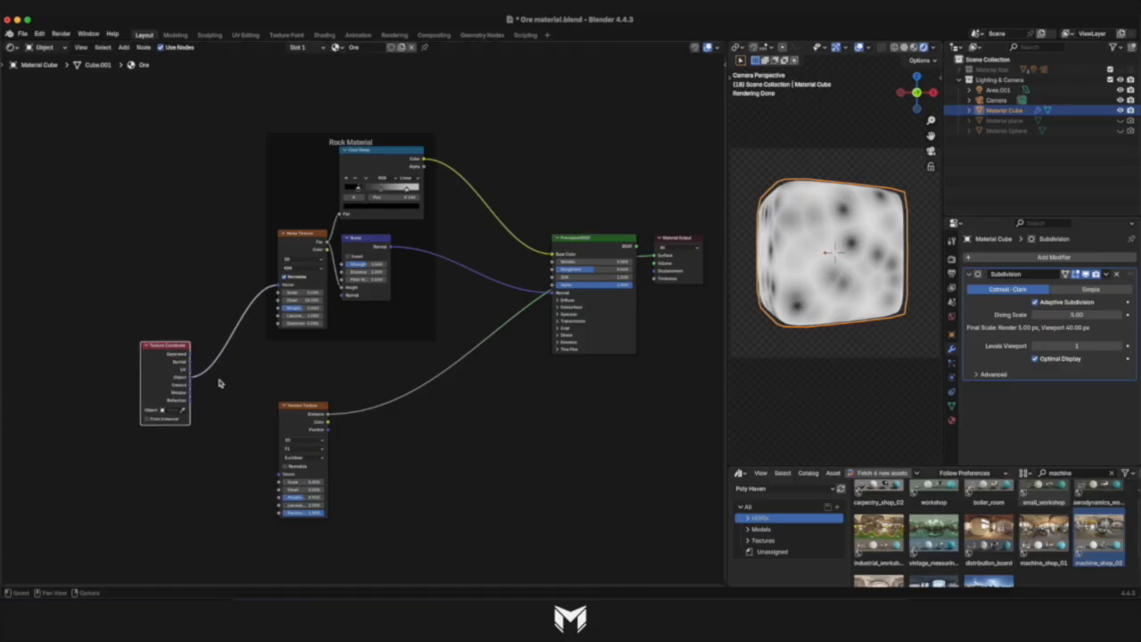
left_click(304, 449)
left_click(302, 489)
scroll(340, 469, "up", 3)
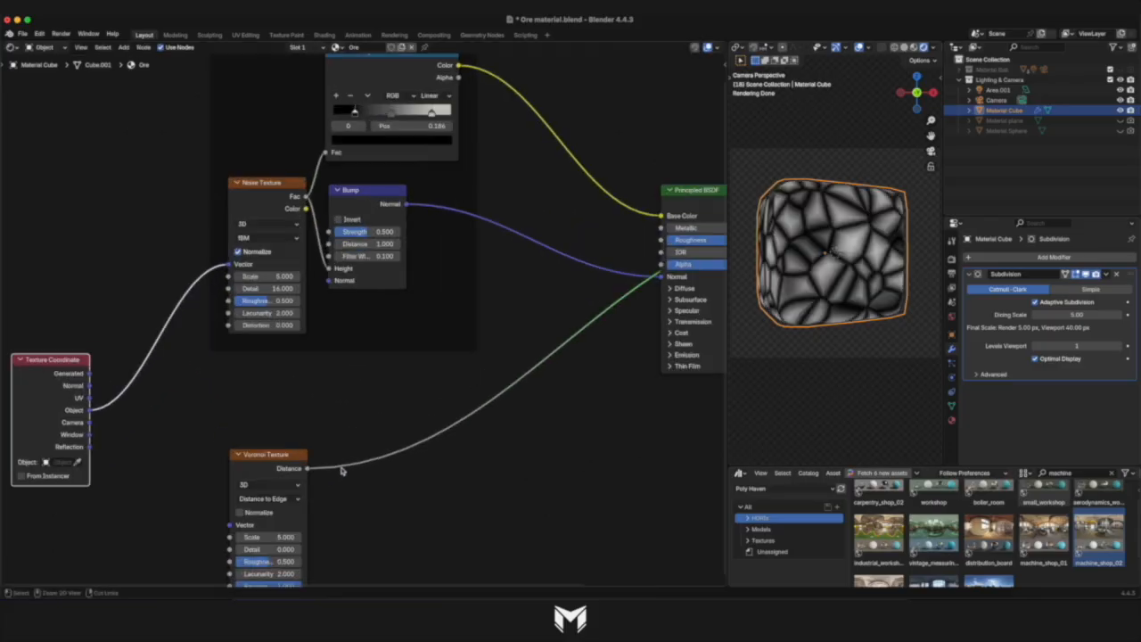
scroll(340, 470, "down", 5)
scroll(339, 469, "left", 3)
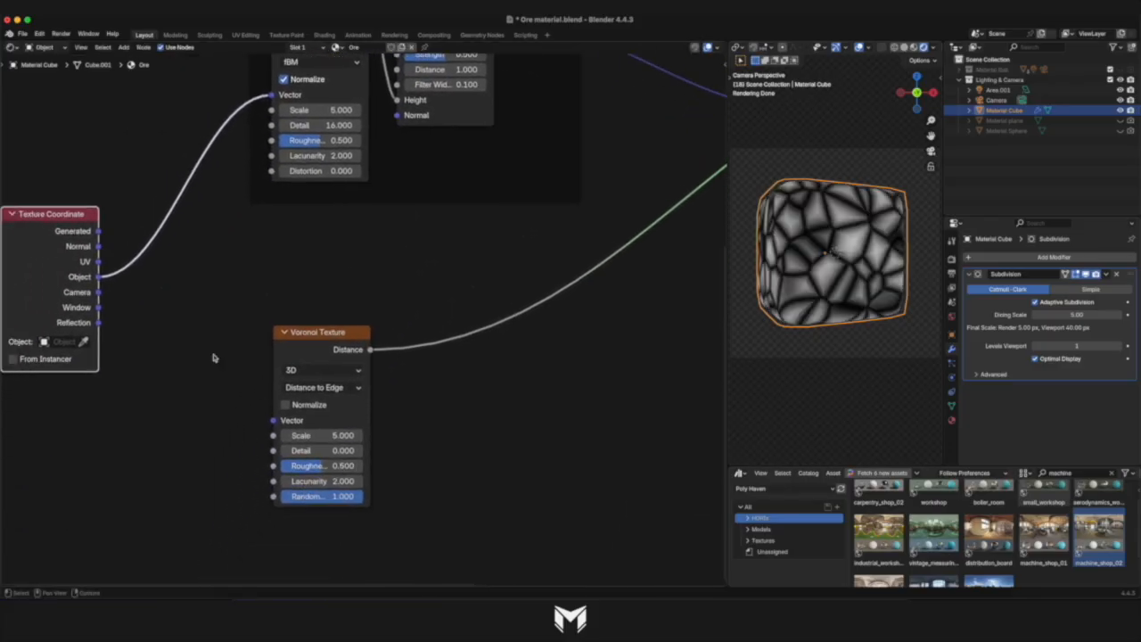
left_click_drag(102, 276, 272, 421)
left_click_drag(101, 276, 274, 421)
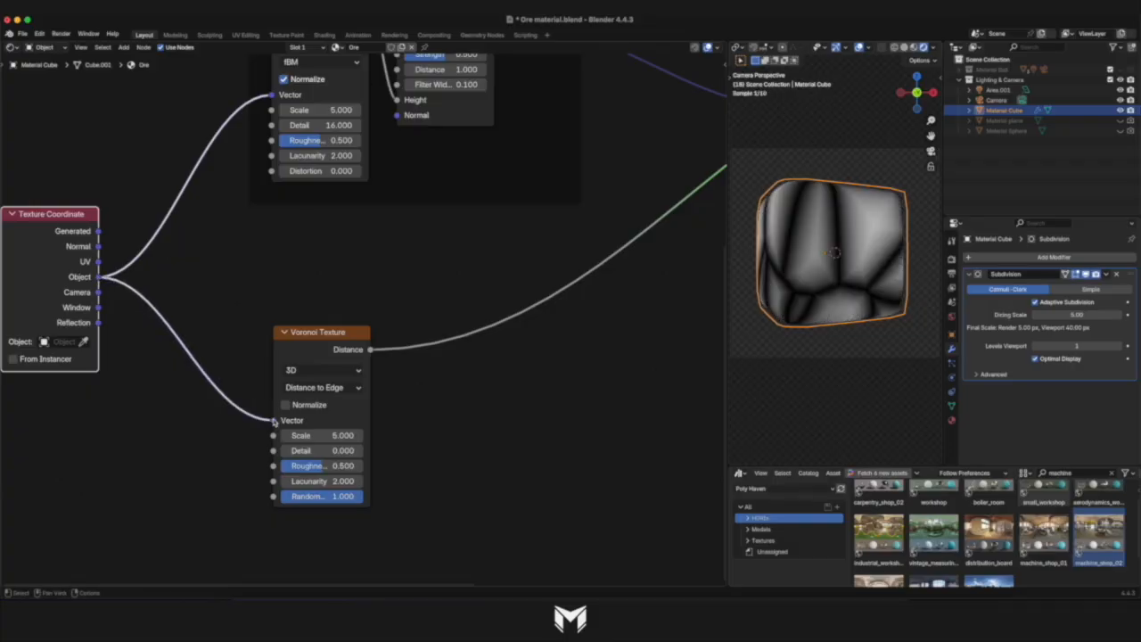
Try different Scale values on the Voronoi Texture, including 3, 6 and 13.
double_click(339, 435)
type("1.0")
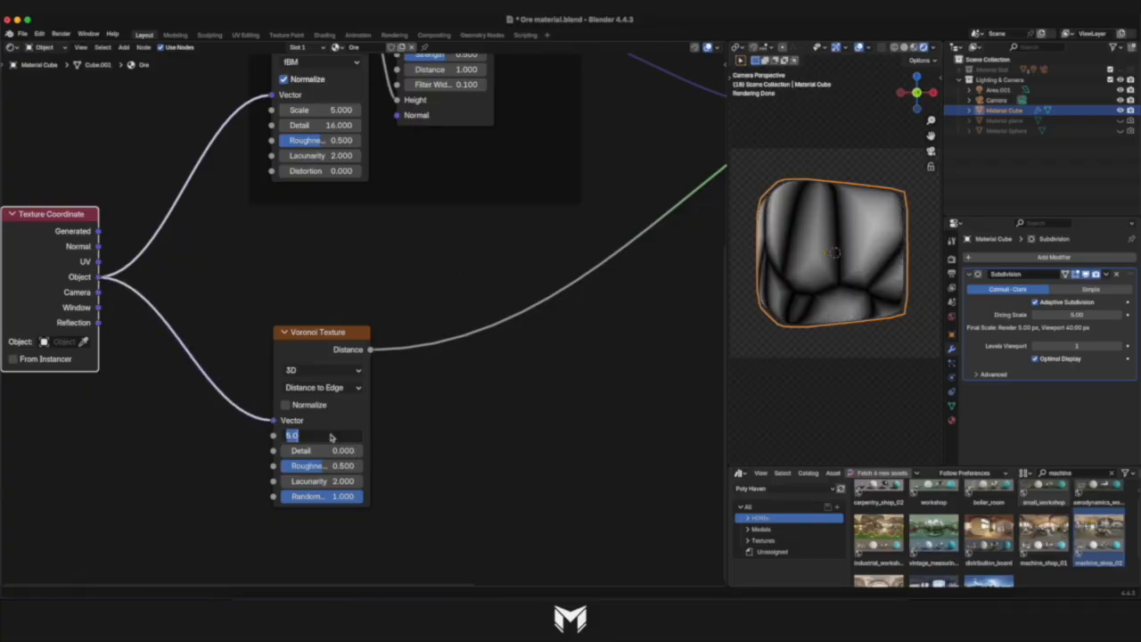
key("Return")
double_click(336, 437)
type("3")
key("Return")
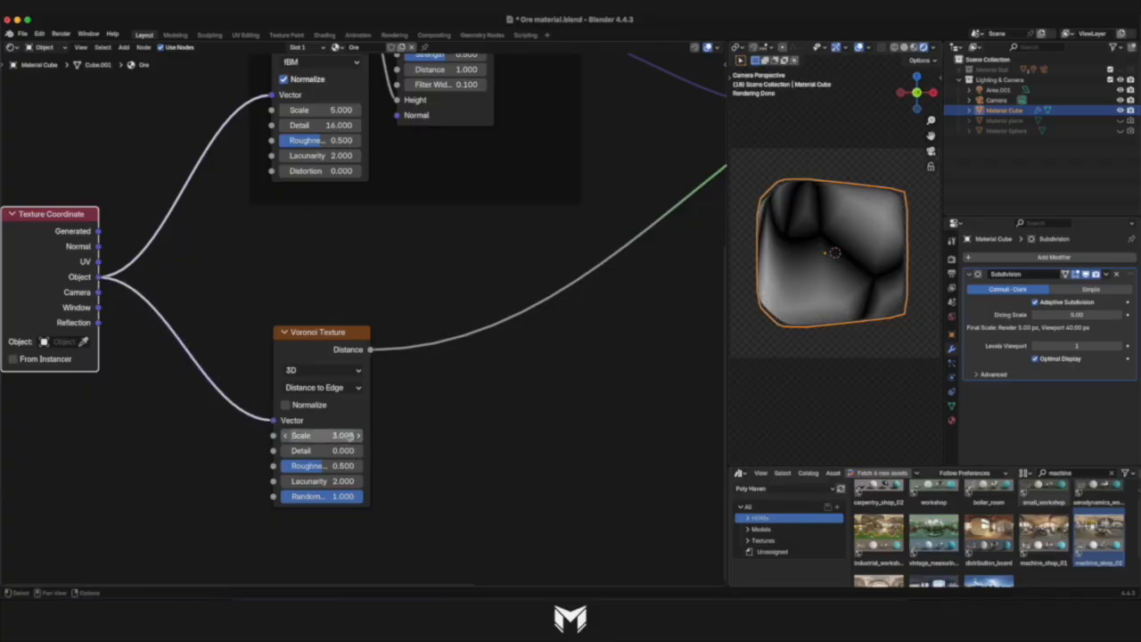
double_click(349, 436)
type("6")
key("Return")
double_click(348, 435)
type("15")
key("Return")
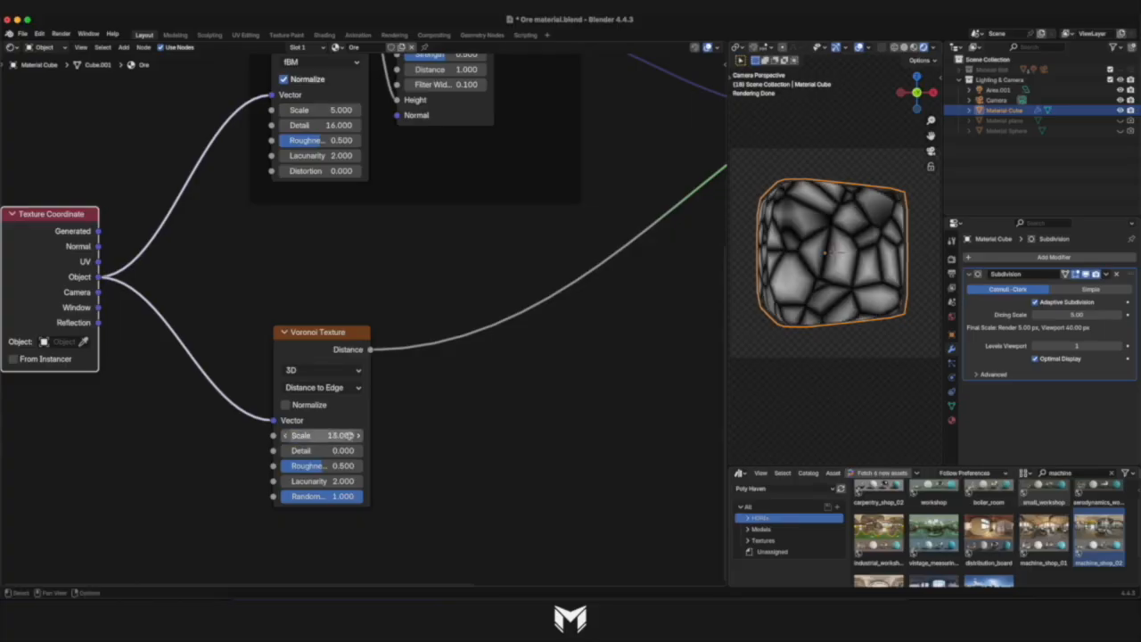
Apply the cube's scale, and apply all of its transforms including location and rotation.
key("ctrl+a")
left_click(756, 323)
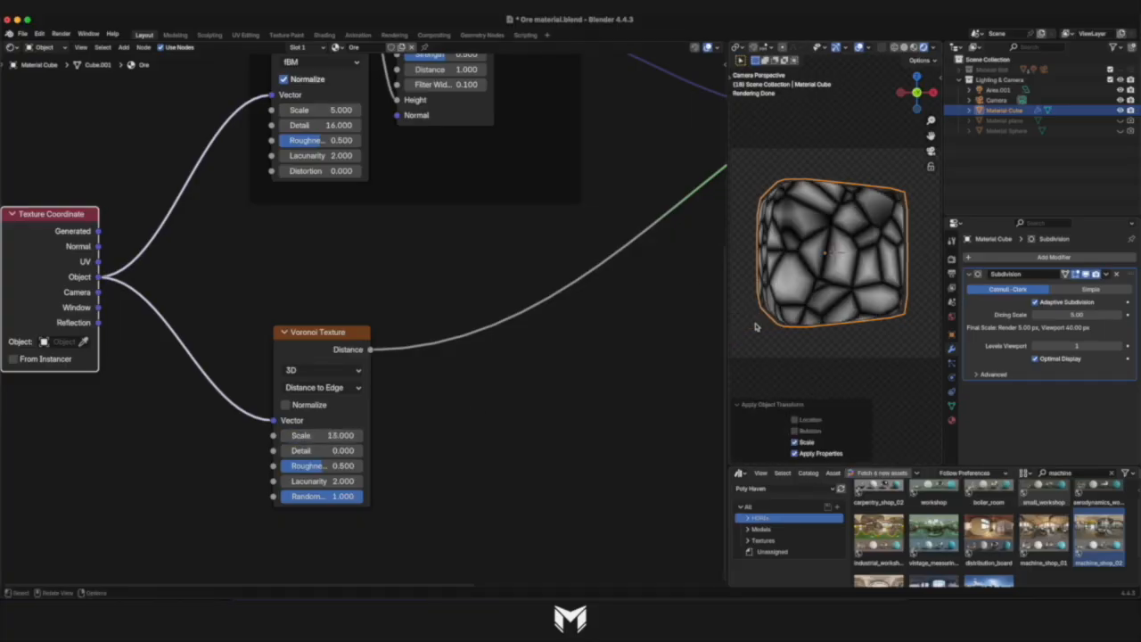
key("ctrl+a")
left_click(779, 338)
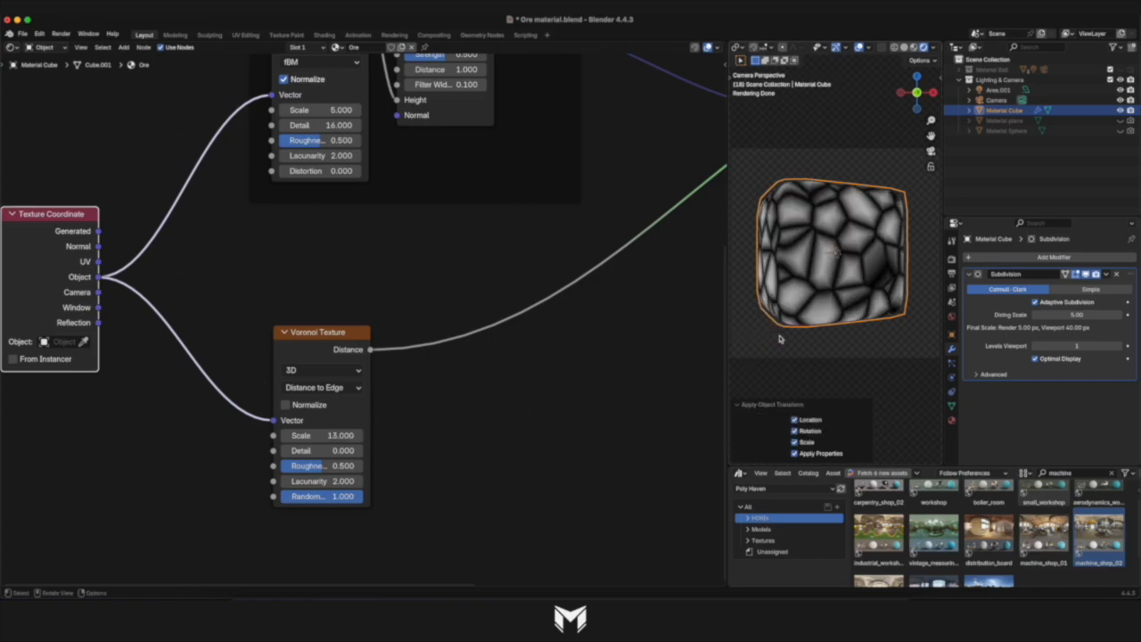
Test Voronoi Texture scales of 10 and 16 and settle on a Scale of 15.
double_click(334, 435)
type("10")
key("Return")
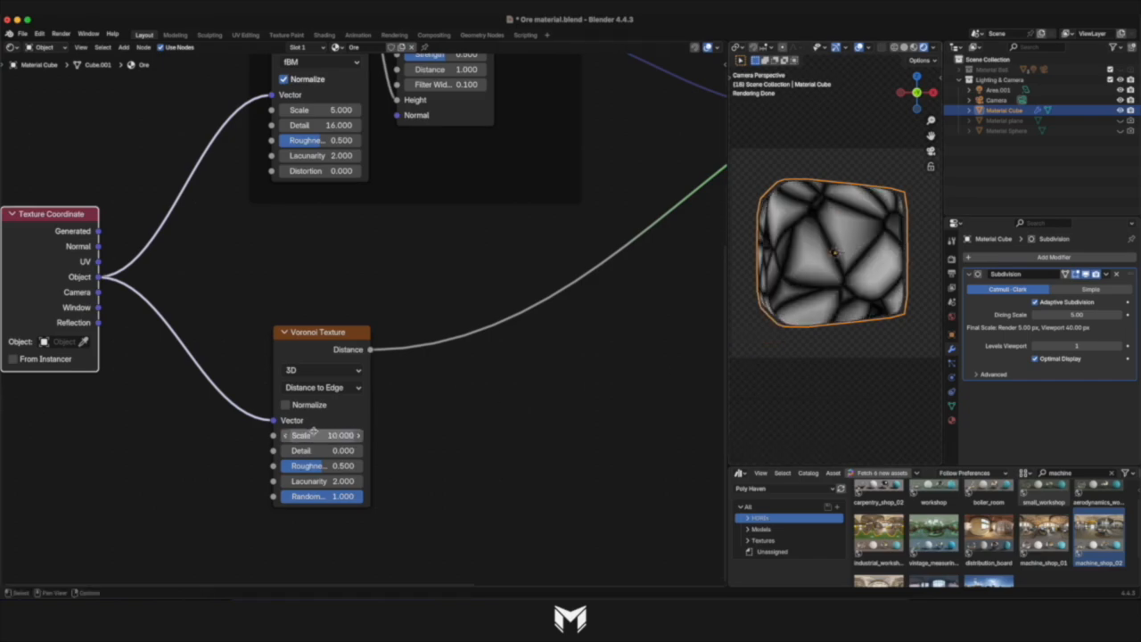
double_click(314, 435)
type("15")
key("Return")
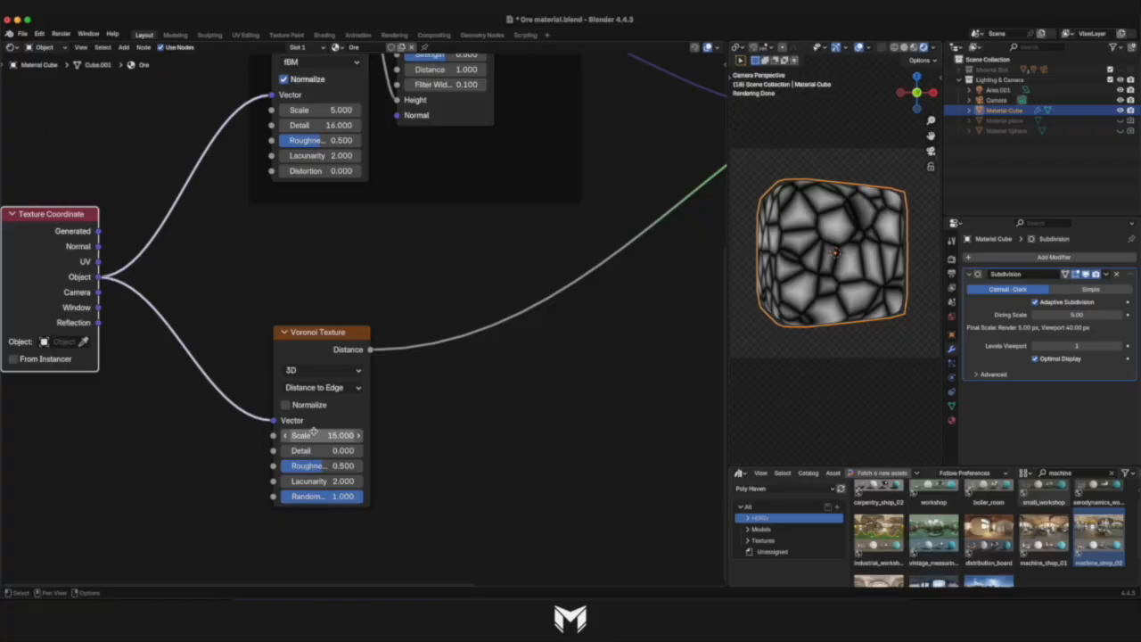
double_click(313, 435)
type("16")
key("Return")
double_click(314, 435)
key("Return")
Set the Noise Texture's Scale to 4 and preview the Principled BSDF on the cube.
scroll(393, 395, "up", 5)
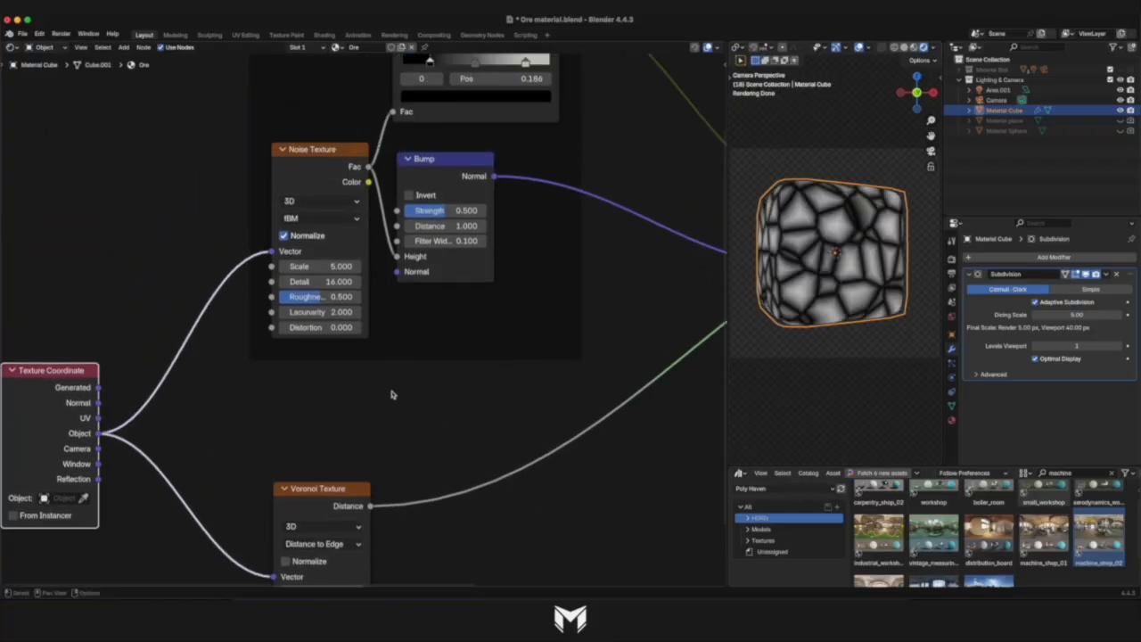
scroll(377, 291, "right", 6)
scroll(446, 357, "left", 4)
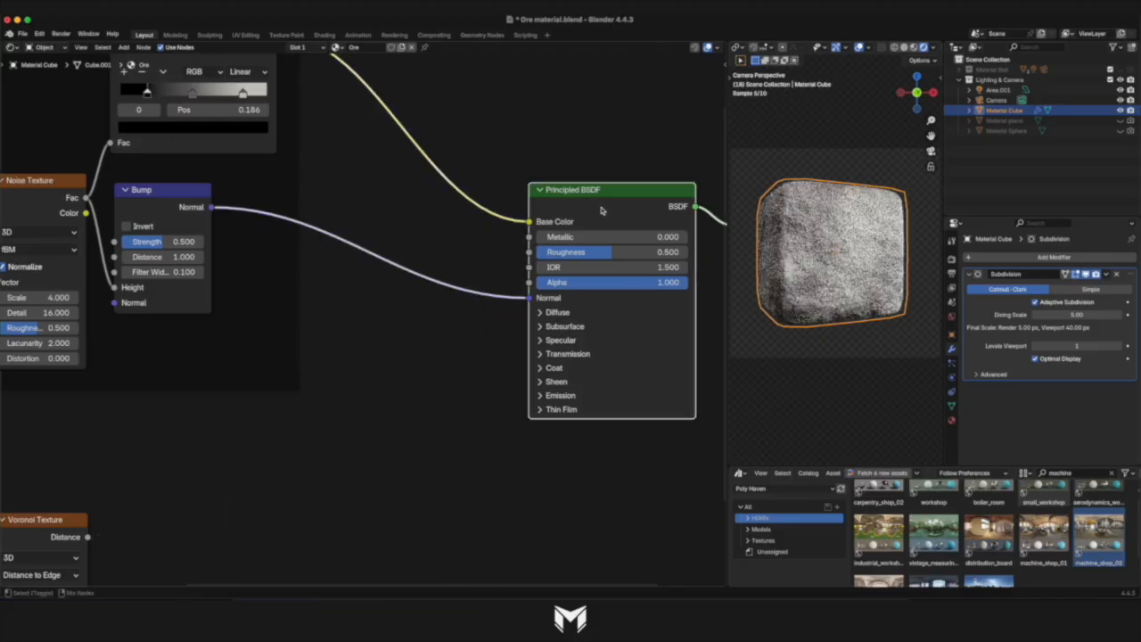
Preview the Voronoi Texture's Distance on the cube again and nudge the Voronoi node slightly.
scroll(340, 497, "down", 3)
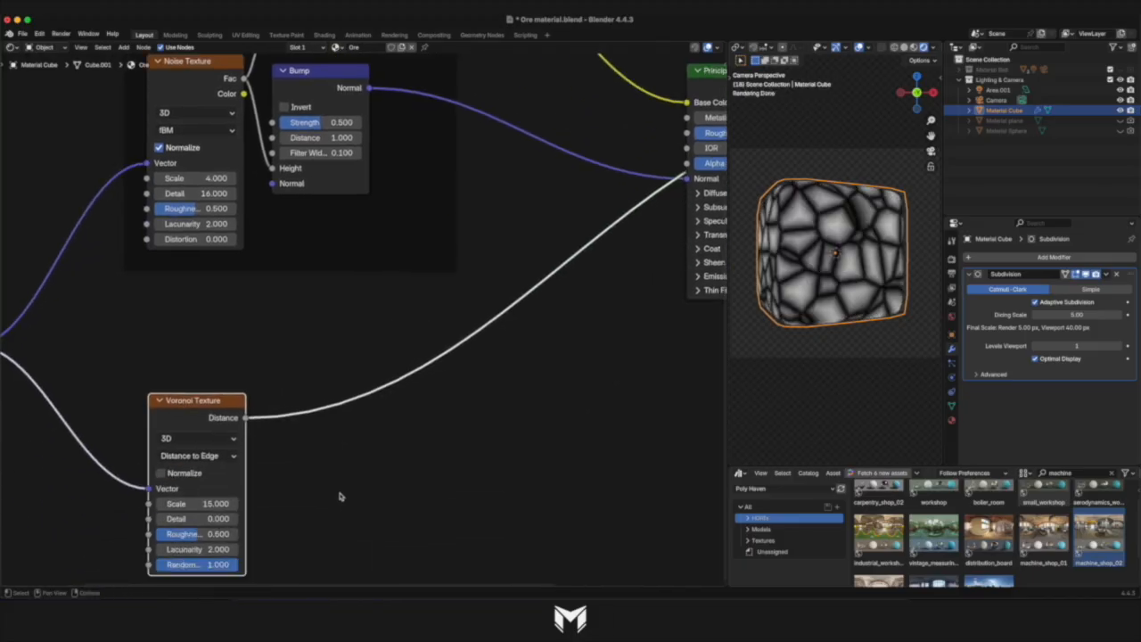
scroll(340, 496, "down", 1)
scroll(339, 497, "down", 6)
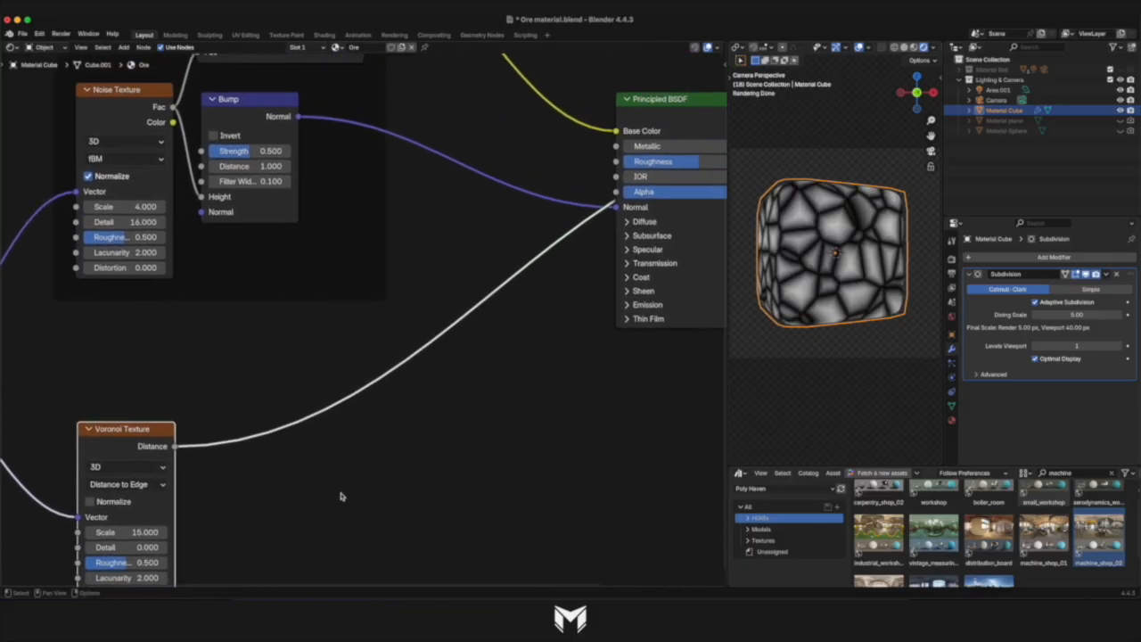
scroll(341, 491, "right", 2)
left_click_drag(225, 391, 220, 389)
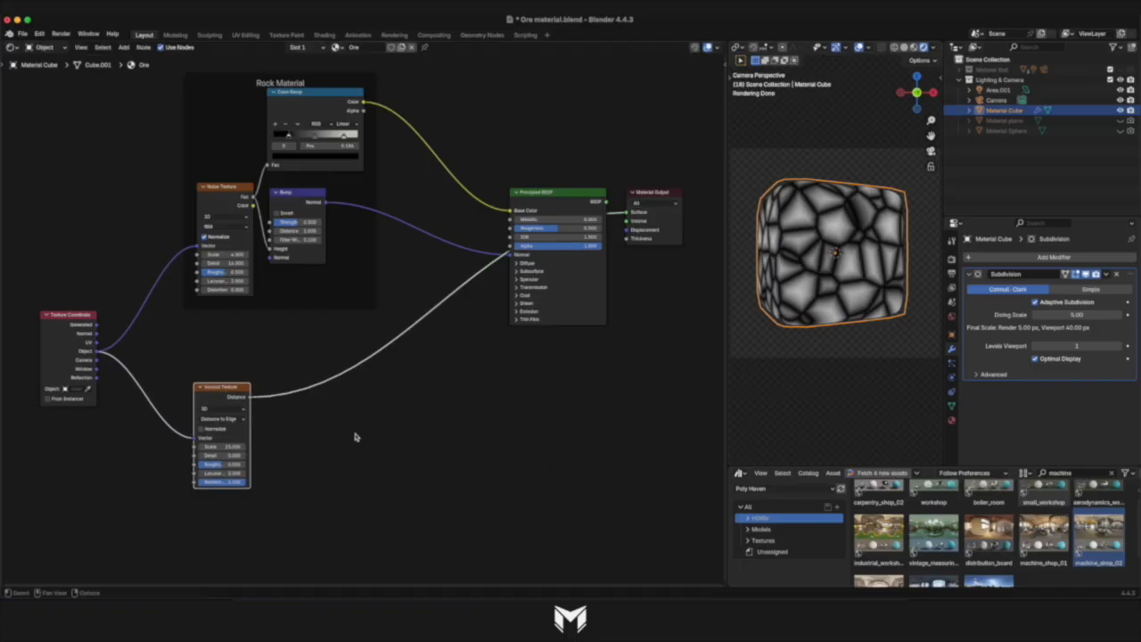
Insert a Color Ramp node on the Voronoi Texture's Distance output, aligned beside the Voronoi node.
scroll(354, 436, "down", 1)
key("shift+a")
left_click(354, 435)
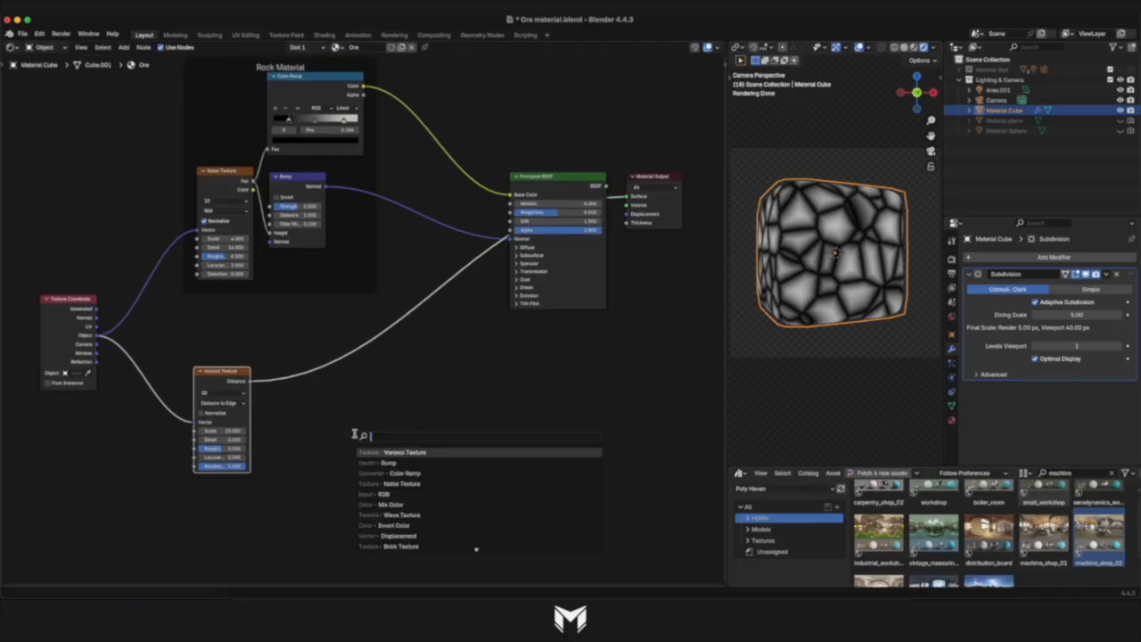
type("color ramp")
left_click(395, 454)
left_click(300, 379)
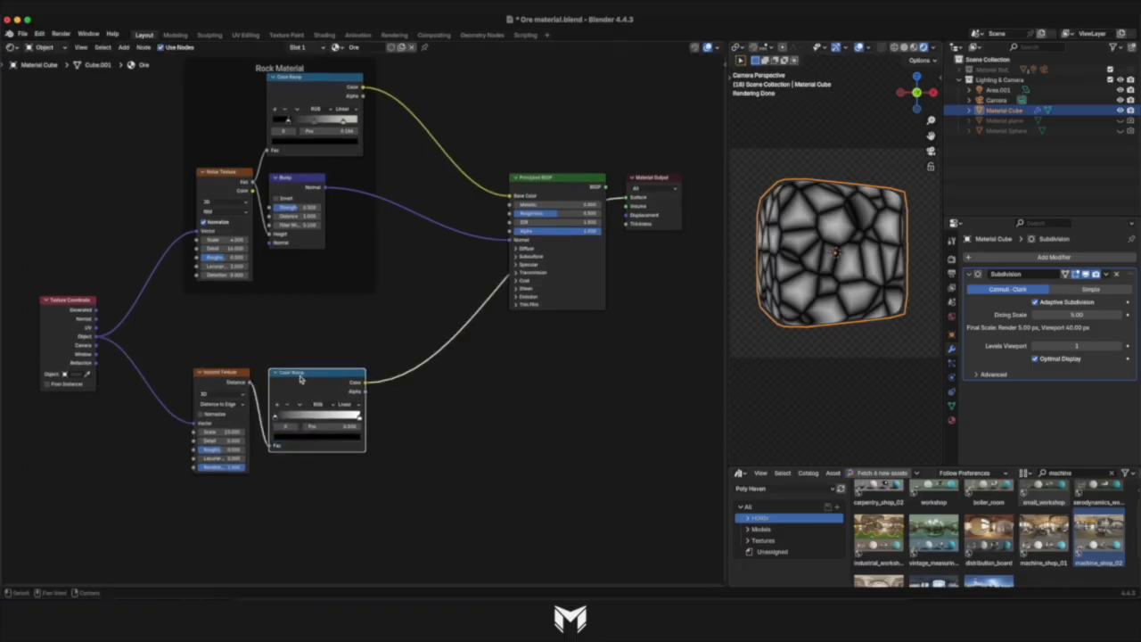
scroll(357, 412, "up", 6)
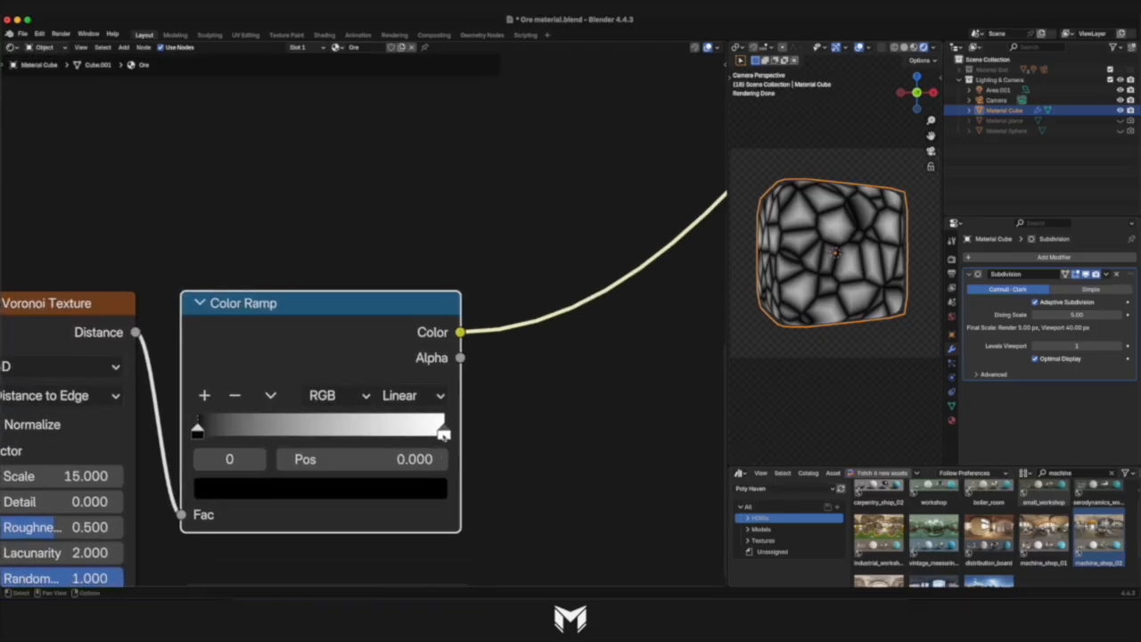
Tighten the Voronoi Color Ramp with its black stop at 0.230 and white stop at about 0.35, keeping the Voronoi Scale at 15.
left_click_drag(443, 434, 283, 433)
left_click_drag(197, 432, 254, 434)
left_click(78, 477)
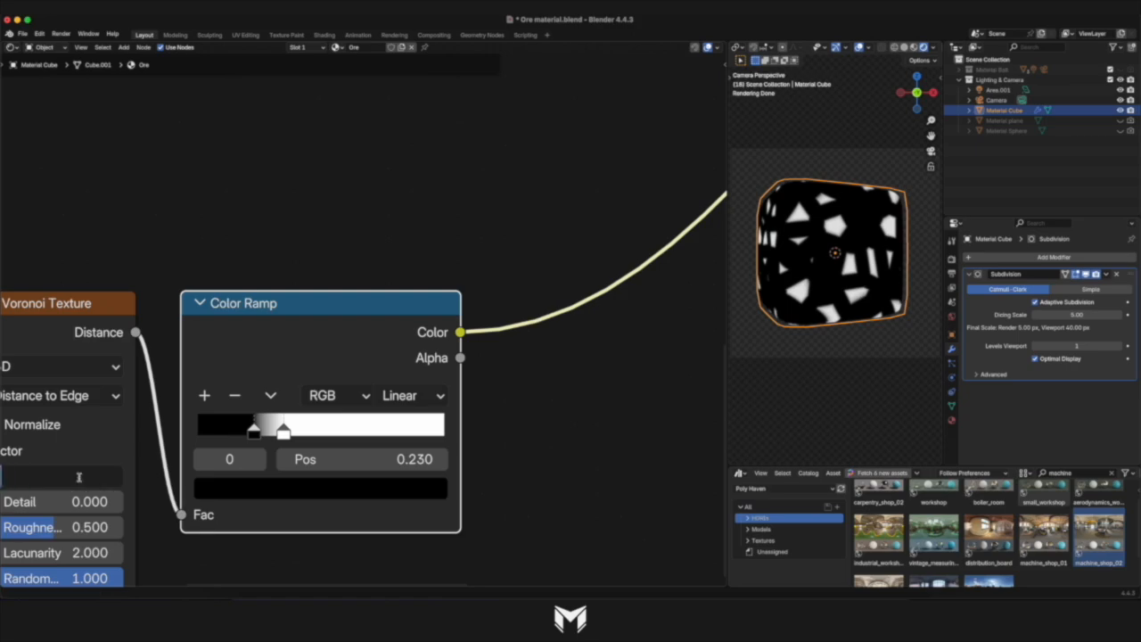
type("2")
key("Return")
left_click(79, 477)
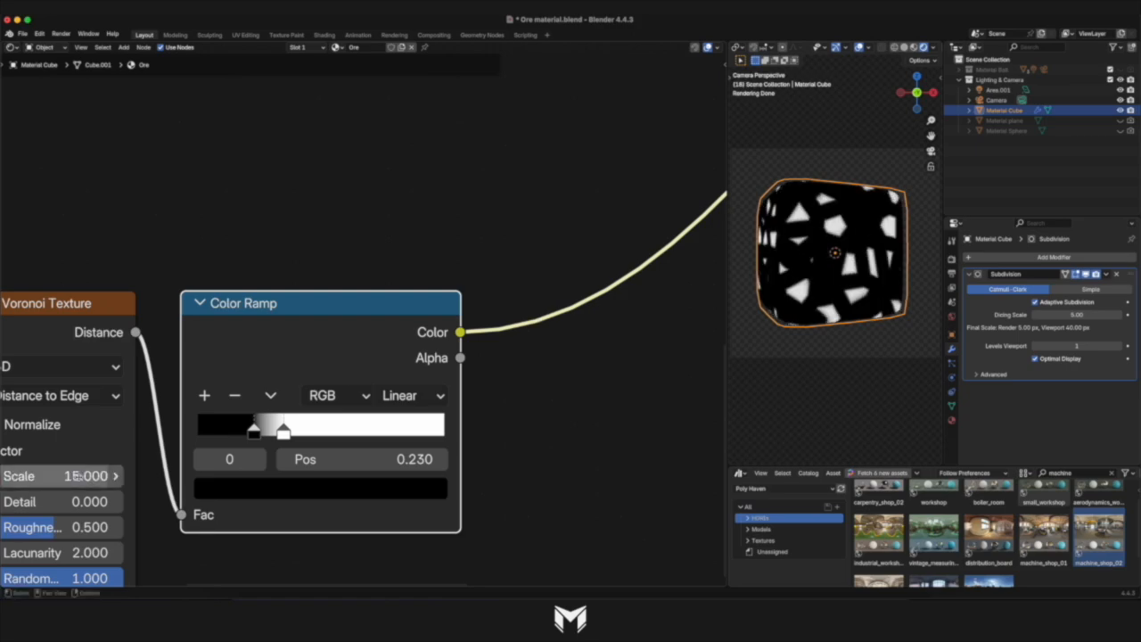
Duplicate the Bump node in the Rock Material frame and place the copy between the original and the Principled BSDF.
scroll(77, 476, "right", 3)
scroll(333, 474, "down", 6)
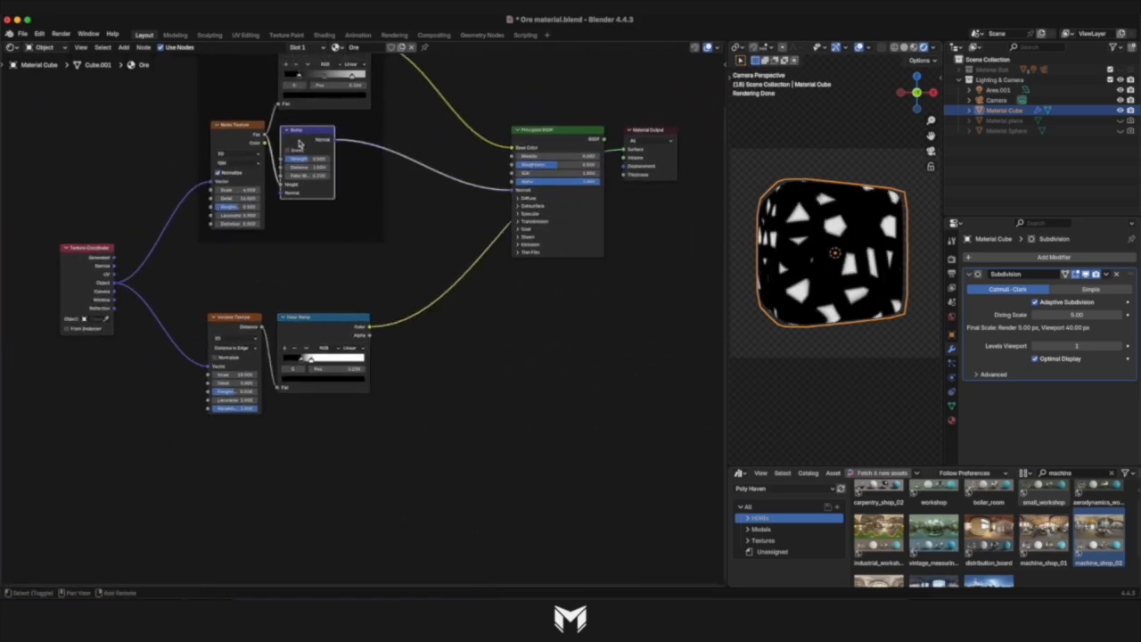
key("shift+d")
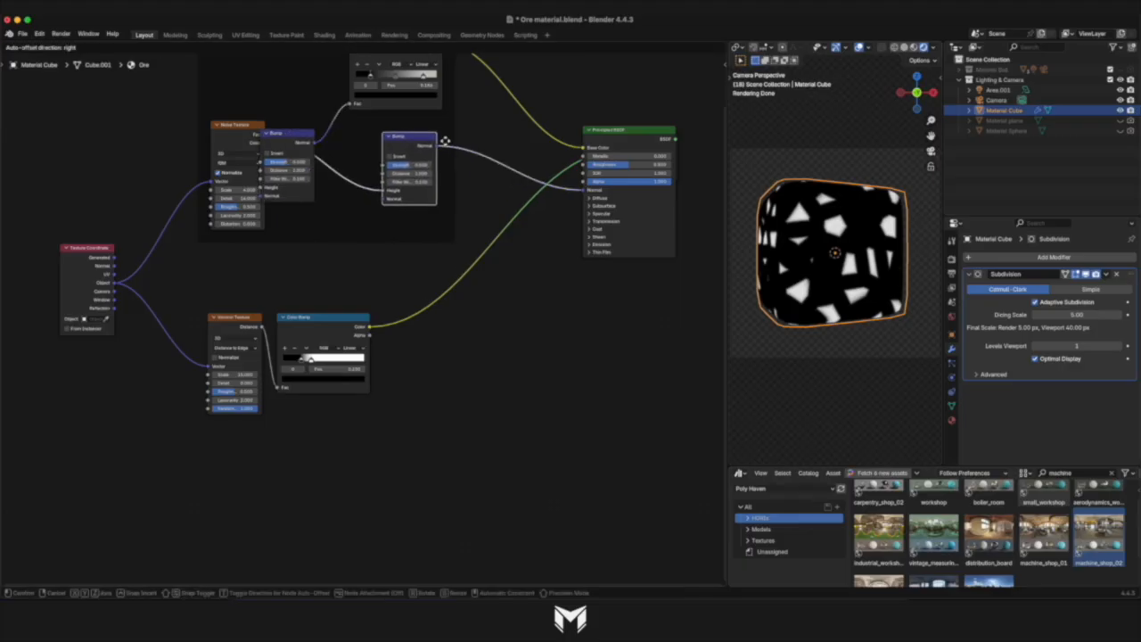
left_click(476, 139)
Try repositioning the first Bump and linking its Normal to the second Bump's Normal, and undo the Bump edits.
left_click_drag(264, 134, 318, 185)
left_click_drag(365, 140, 413, 202)
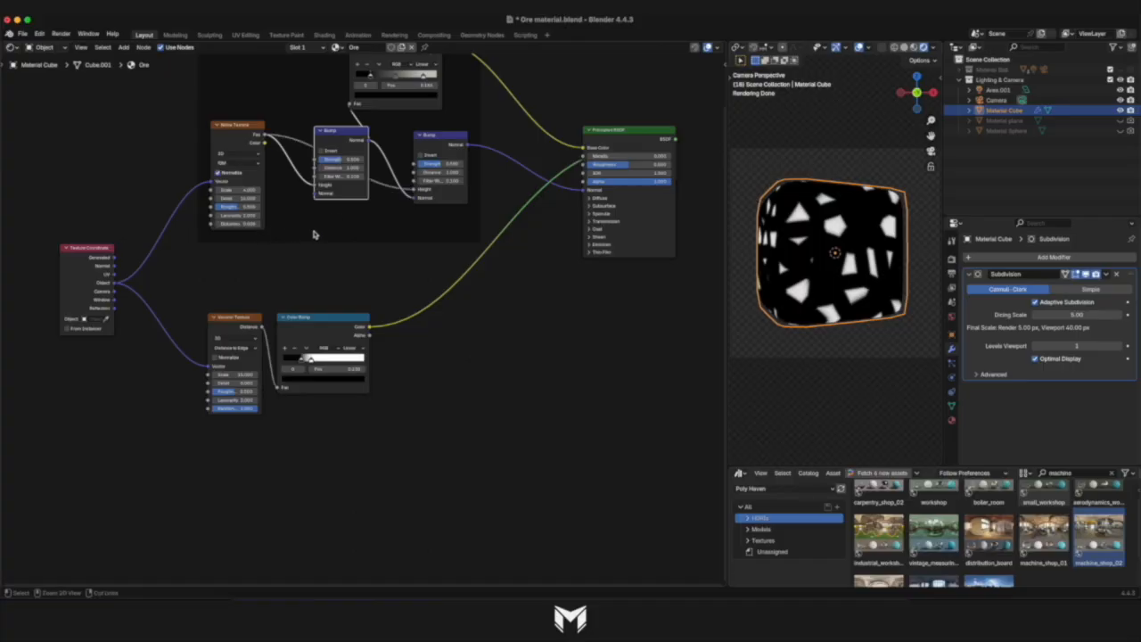
key("ctrl+z")
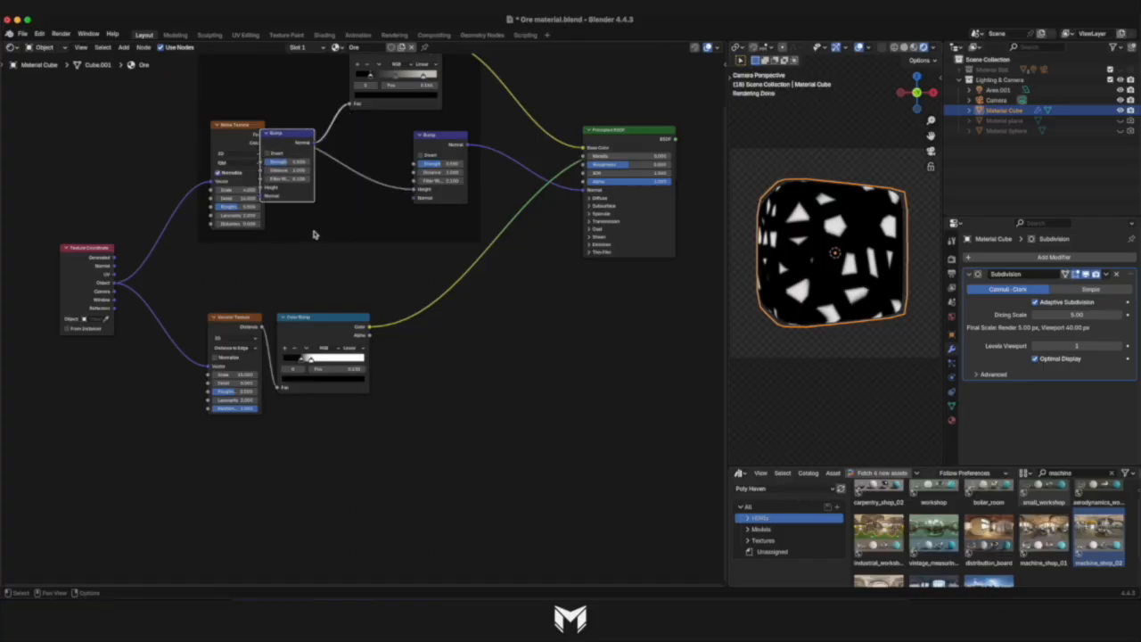
key("ctrl+z")
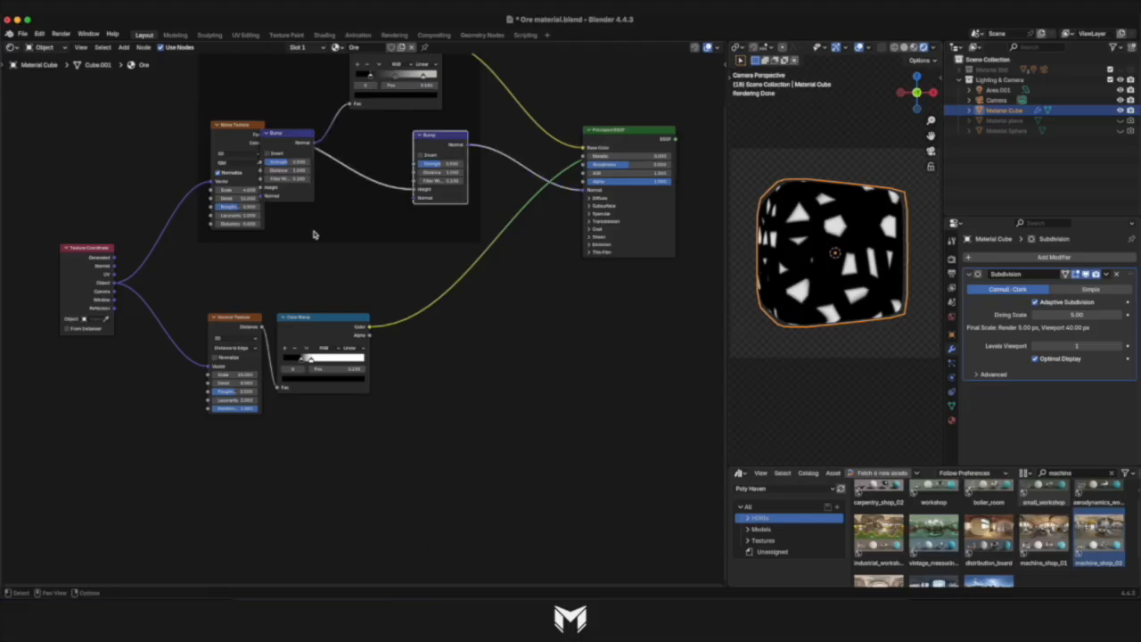
middle_click_drag(314, 234, 336, 267)
left_click_drag(313, 182, 353, 185)
key("ctrl+z")
key("ctrl+z")
key("ctrl+z")
key("ctrl+z")
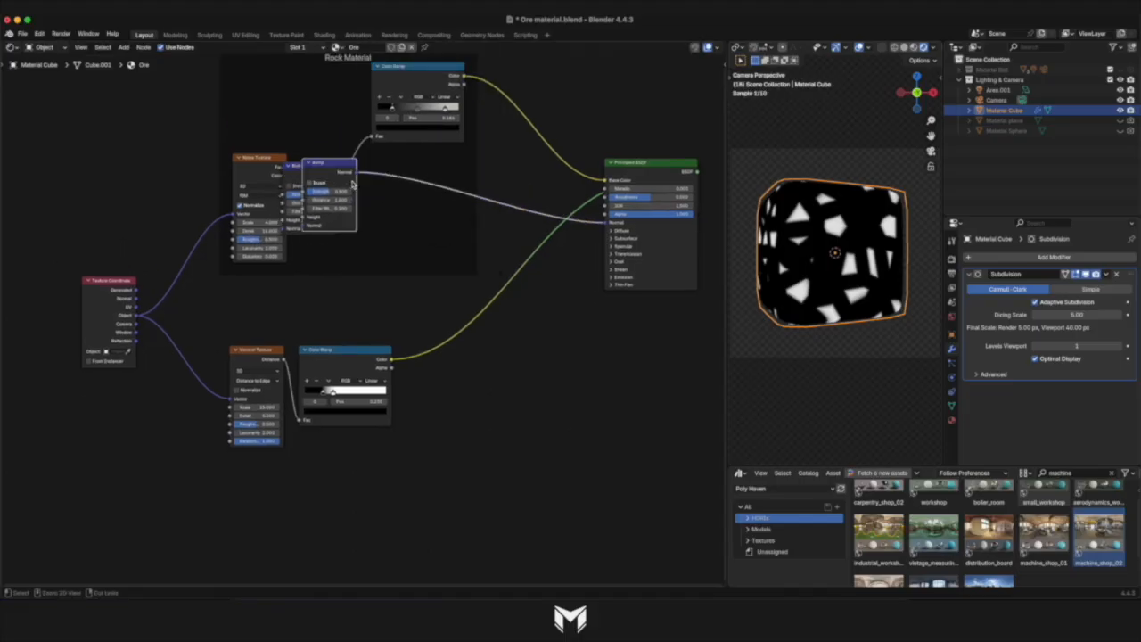
middle_click_drag(347, 170, 353, 219)
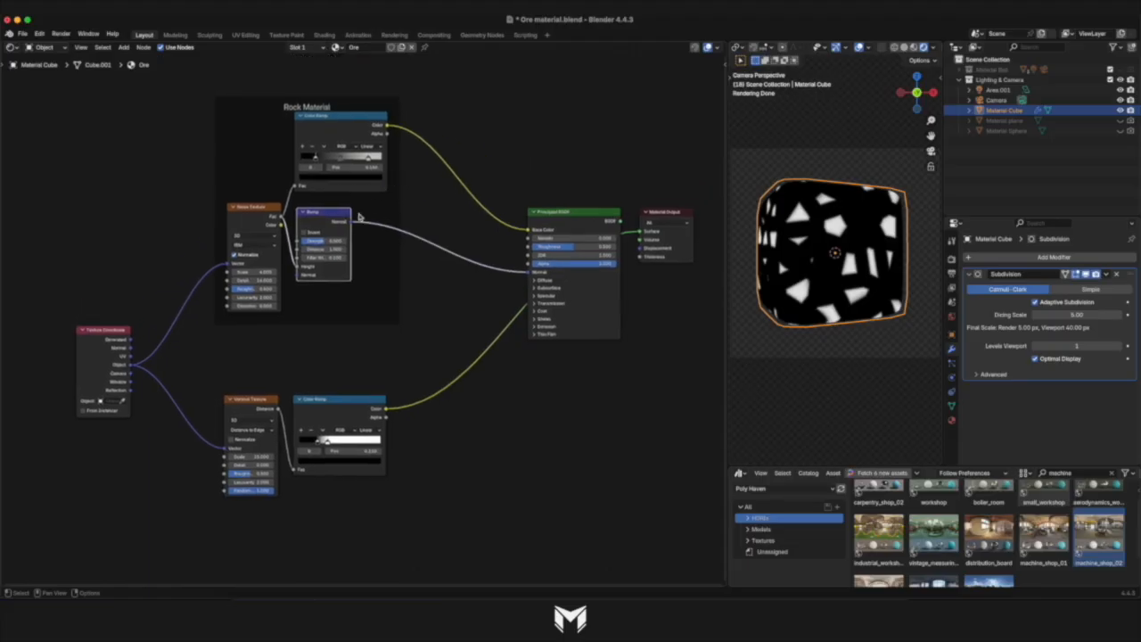
Restore the duplicated Bump and chain both through Normal, feeding Noise Fac and the Voronoi ramp's Color into their respective Height inputs.
key("ctrl+shift+z")
key("ctrl+shift+z")
key("ctrl+shift+z")
key("ctrl+shift+z")
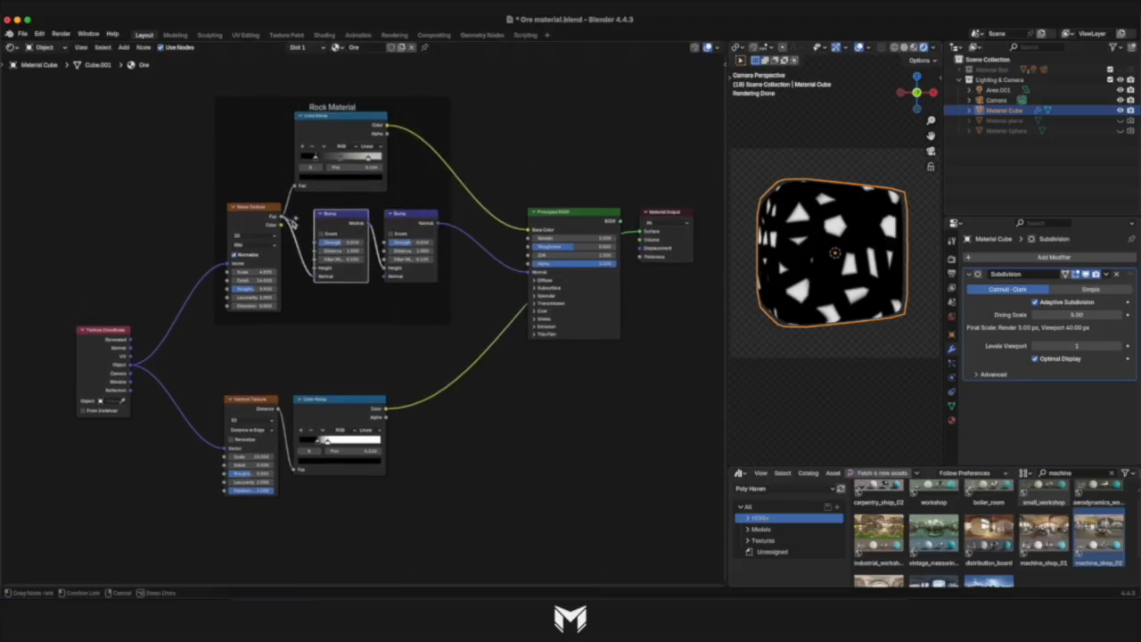
left_click_drag(314, 273, 314, 275)
middle_click_drag(315, 275, 319, 282)
left_click_drag(387, 274, 387, 283)
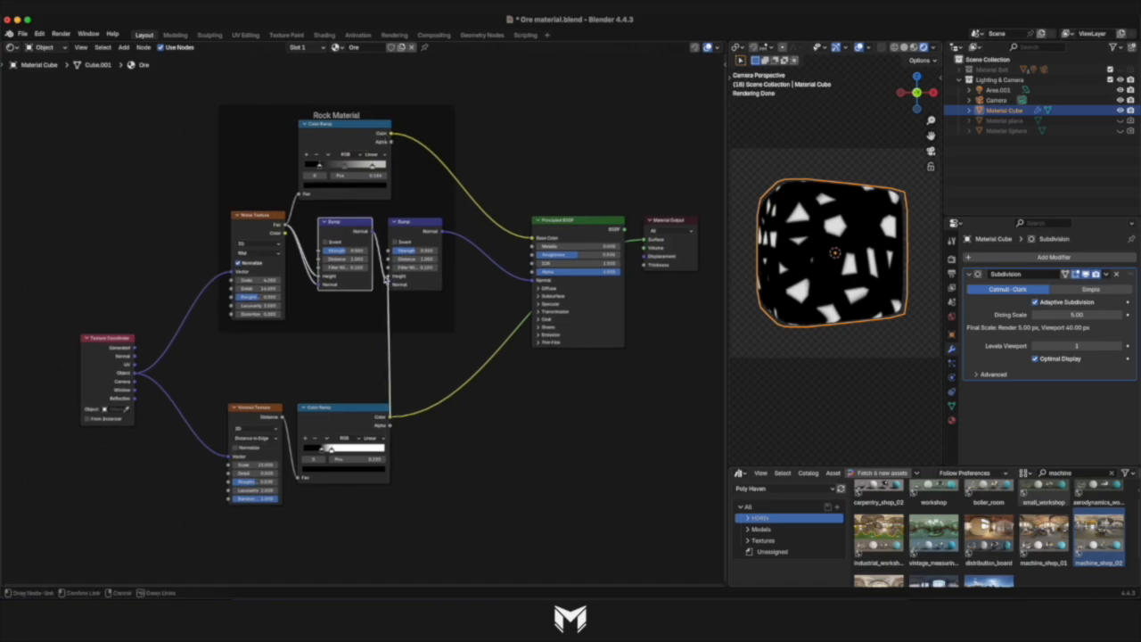
left_click_drag(387, 276, 387, 276)
Preview both Bump nodes while setting the second one's Strength to 1, and disconnect the Noise Fac from the first Bump's Normal.
left_click(419, 229)
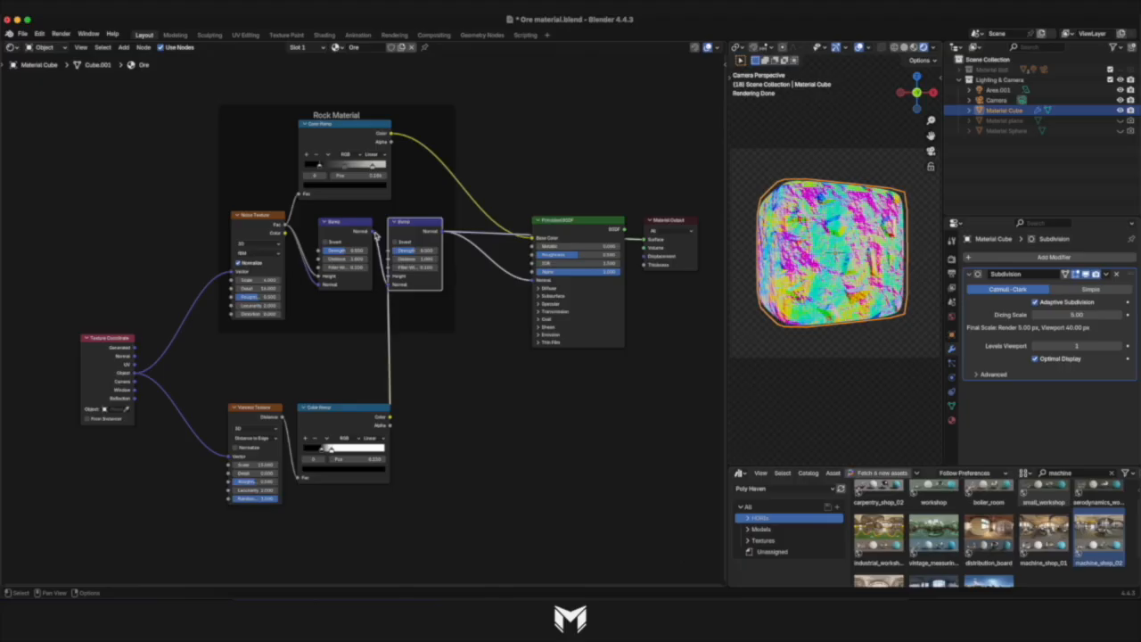
left_click(350, 234)
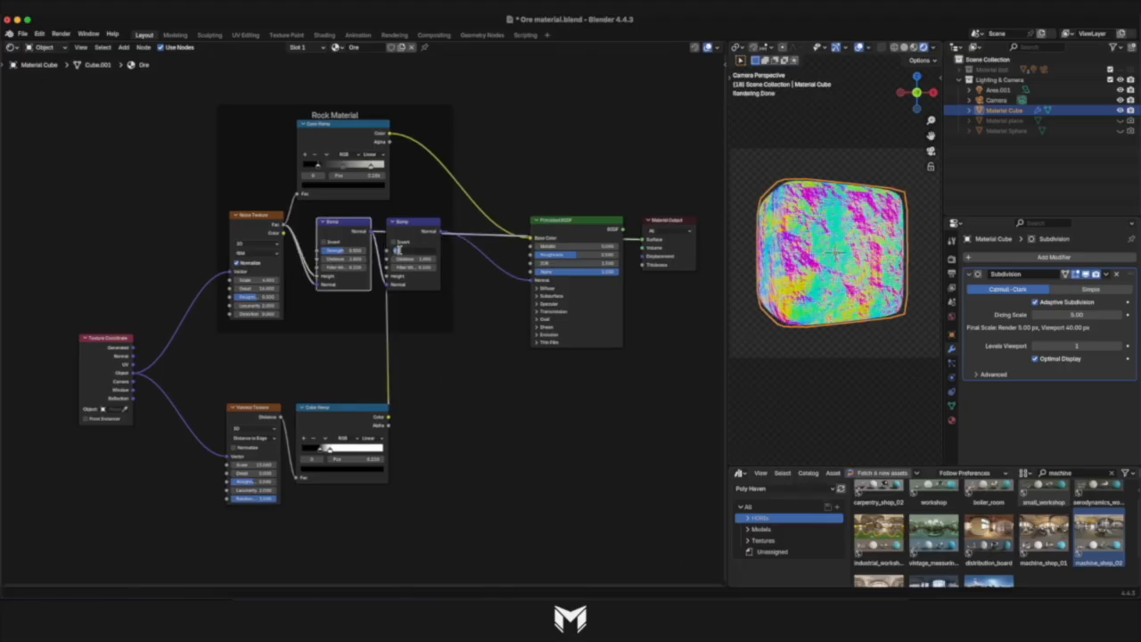
left_click(409, 231)
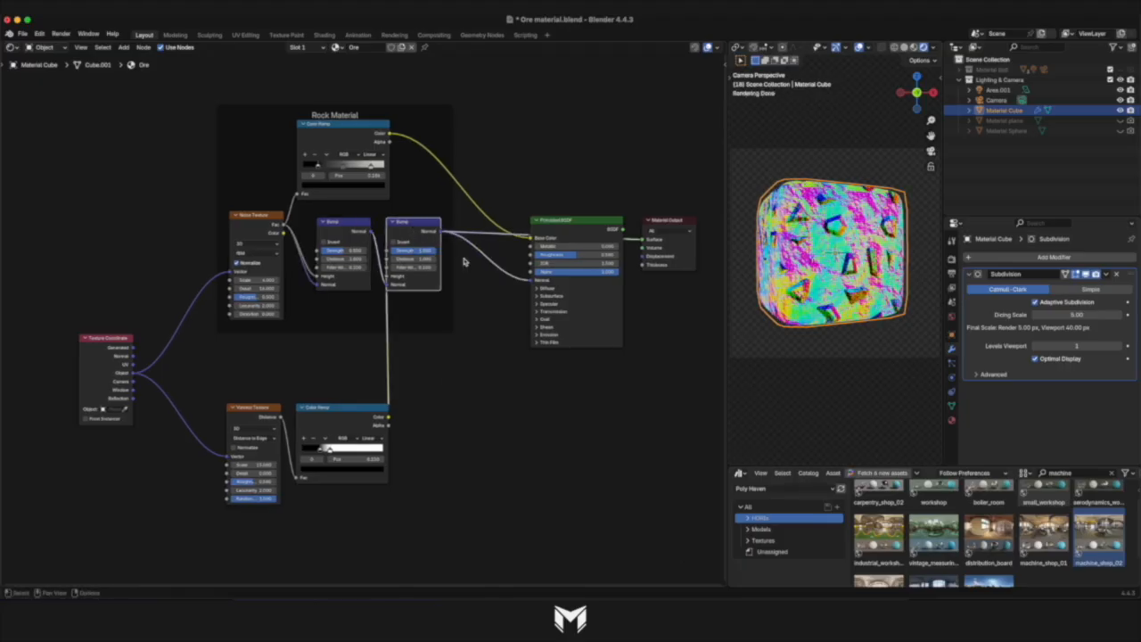
scroll(459, 262, "left", 3)
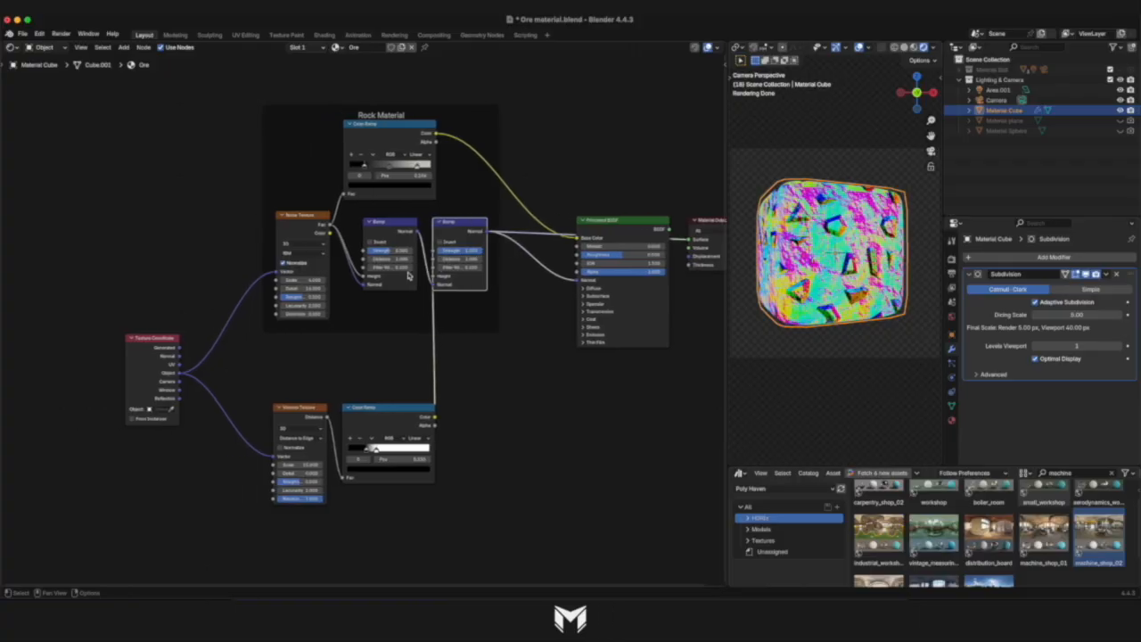
left_click(368, 285)
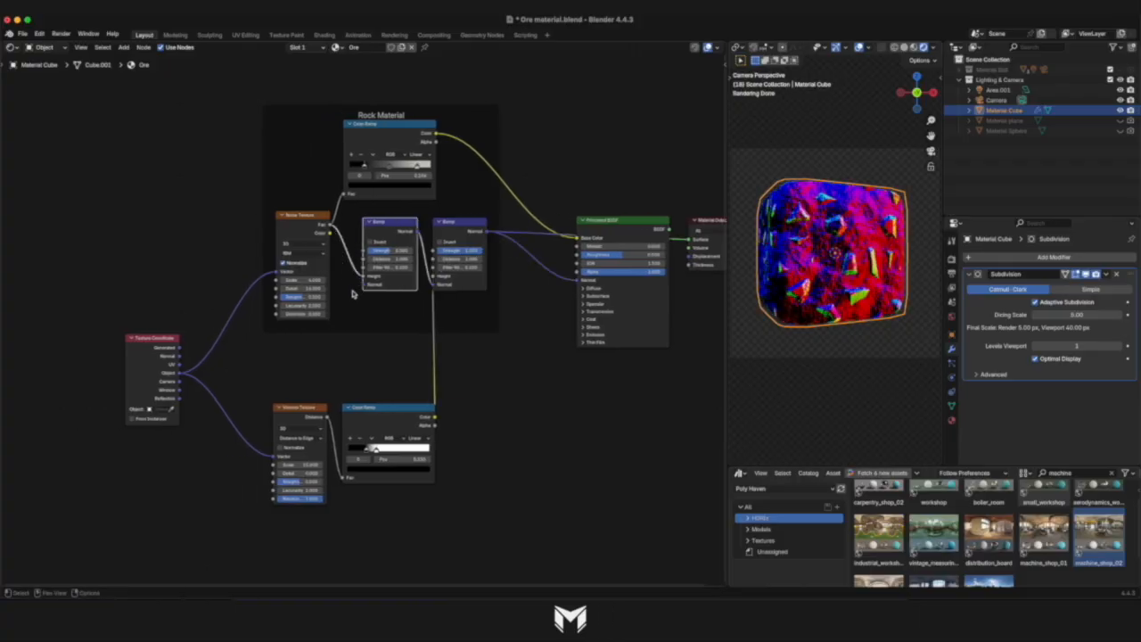
Spread out the two Bump nodes and the Material Output, and preview the Principled BSDF on the cube.
scroll(355, 294, "right", 2)
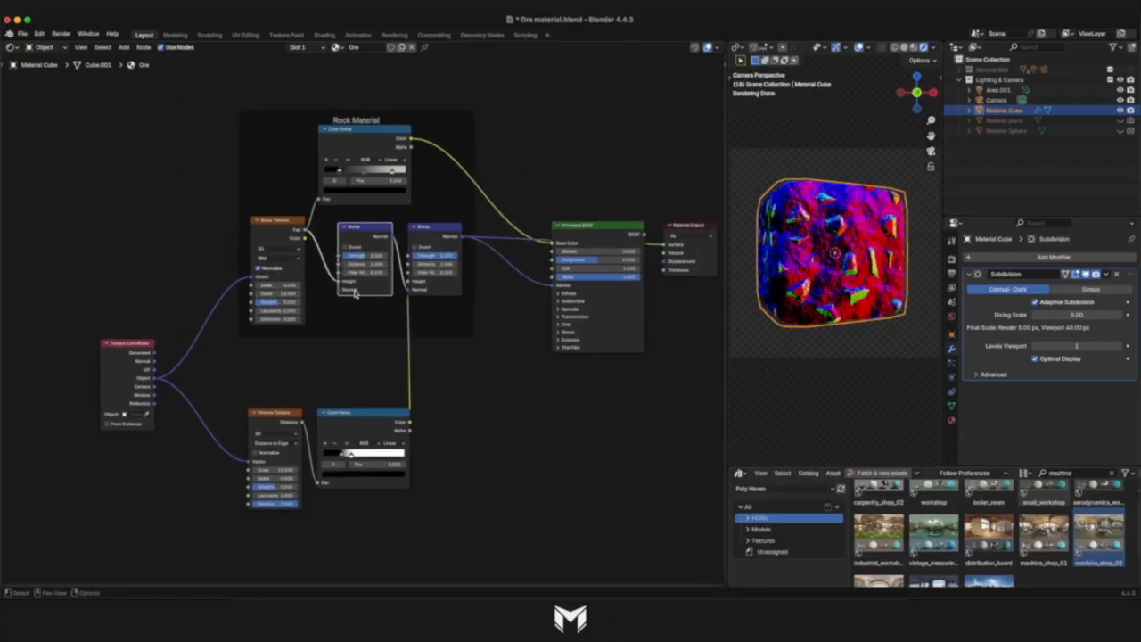
left_click_drag(443, 233, 488, 310)
left_click_drag(374, 232, 361, 233)
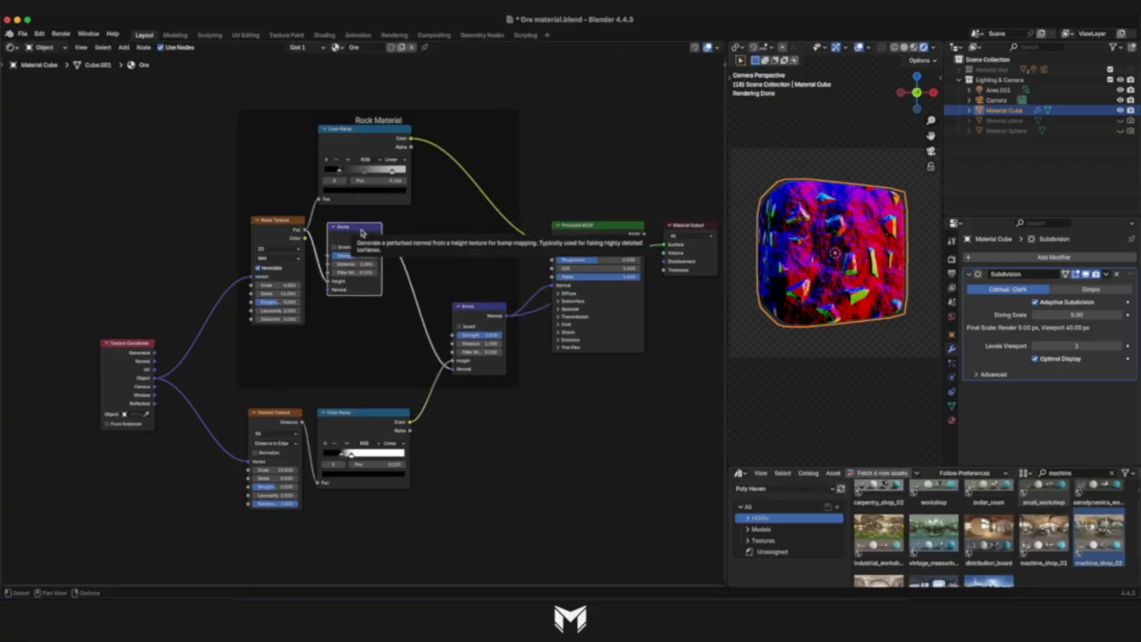
left_click(588, 239, "ctrl+shift")
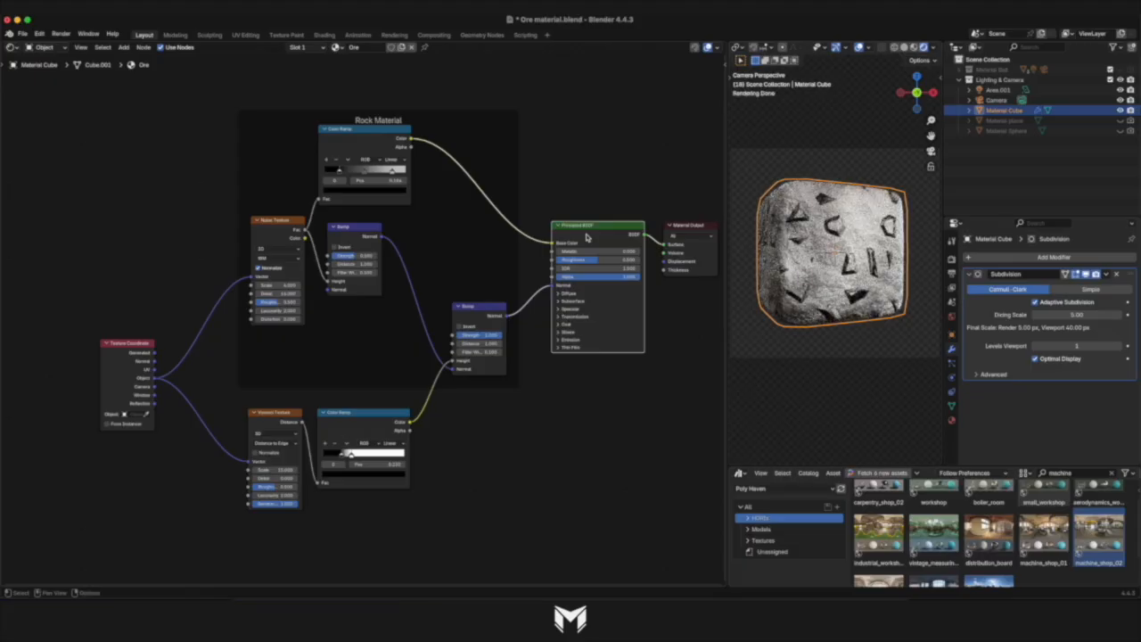
scroll(587, 238, "right", 5)
left_click_drag(562, 229, 626, 337)
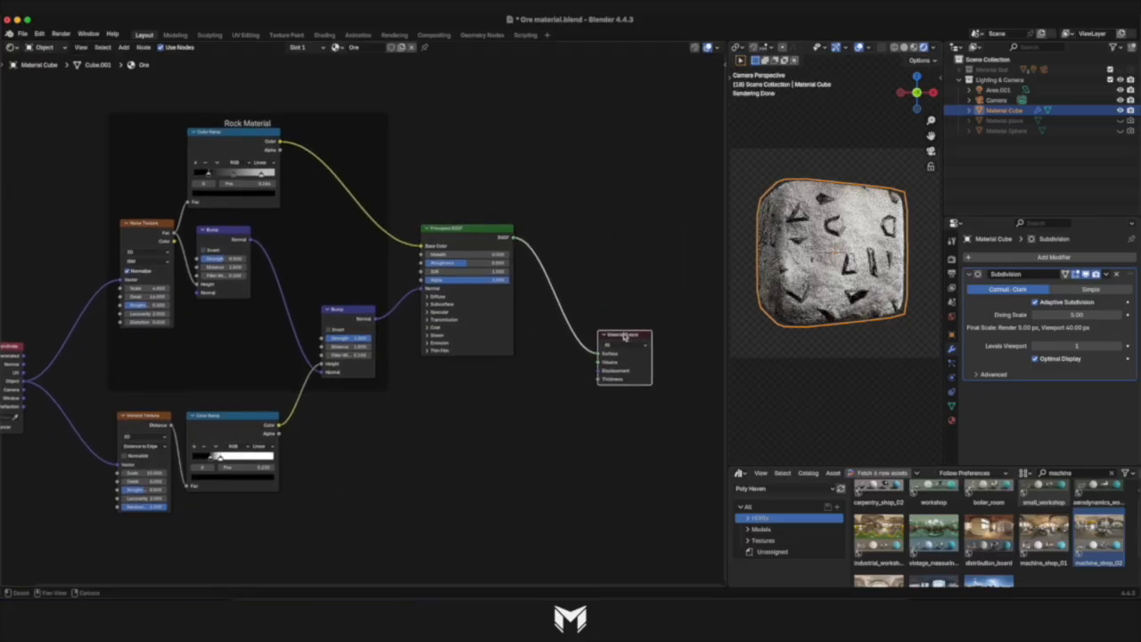
Move the rock Bump node closer to the second Bump and lower the second Bump's Strength.
scroll(625, 328, "up", 1)
scroll(622, 322, "down", 5)
scroll(440, 315, "up", 2)
scroll(441, 314, "left", 2)
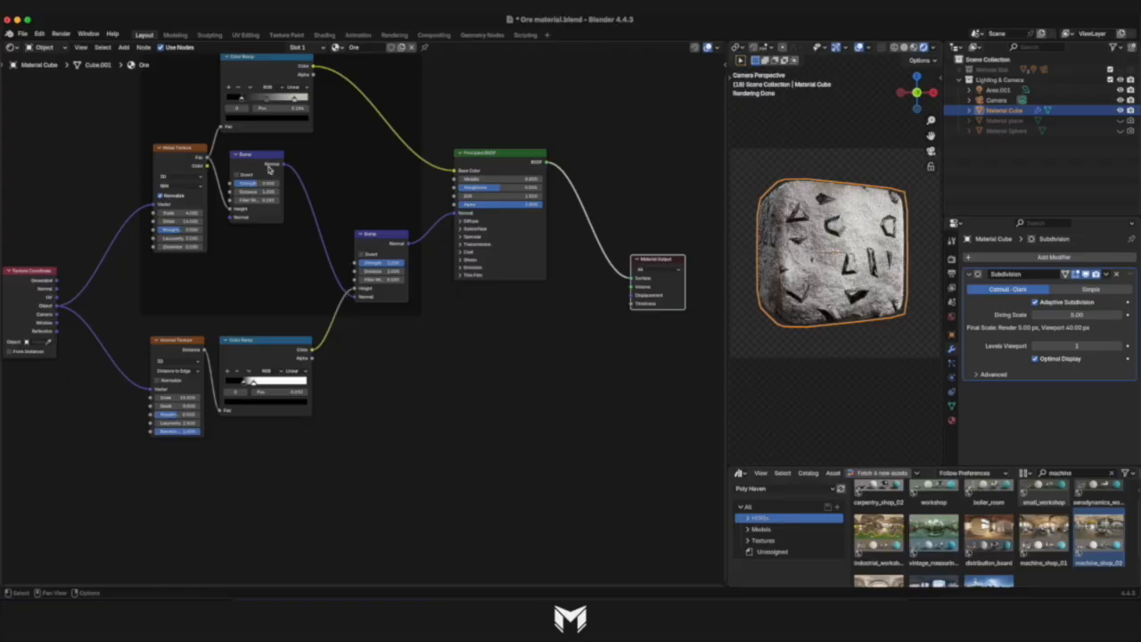
left_click_drag(260, 172, 289, 217)
left_click(389, 264)
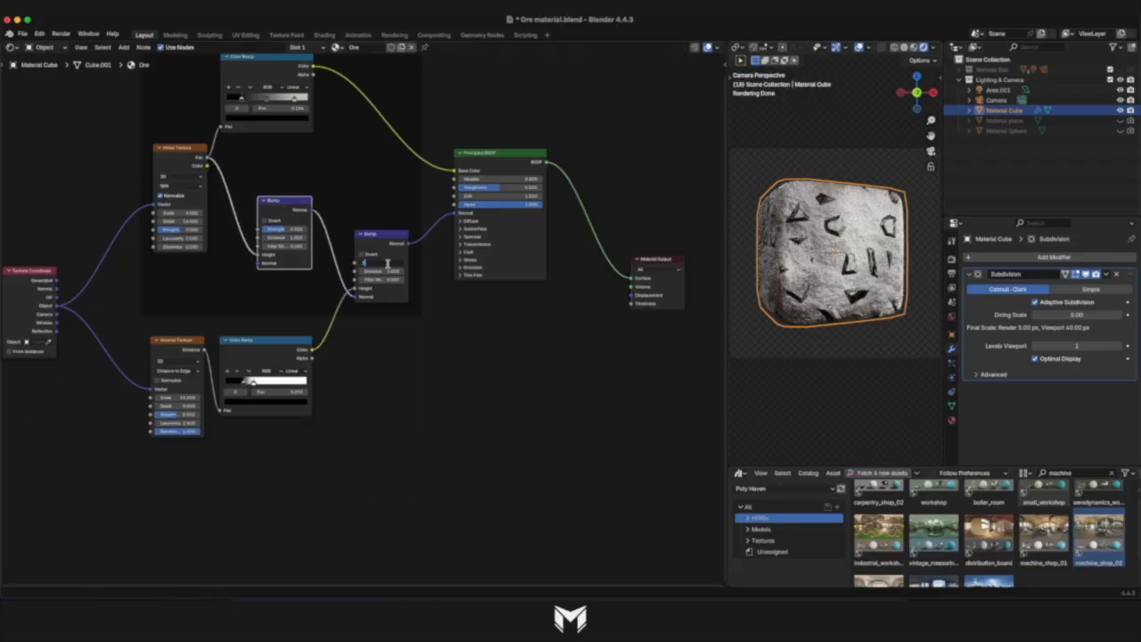
key("Return")
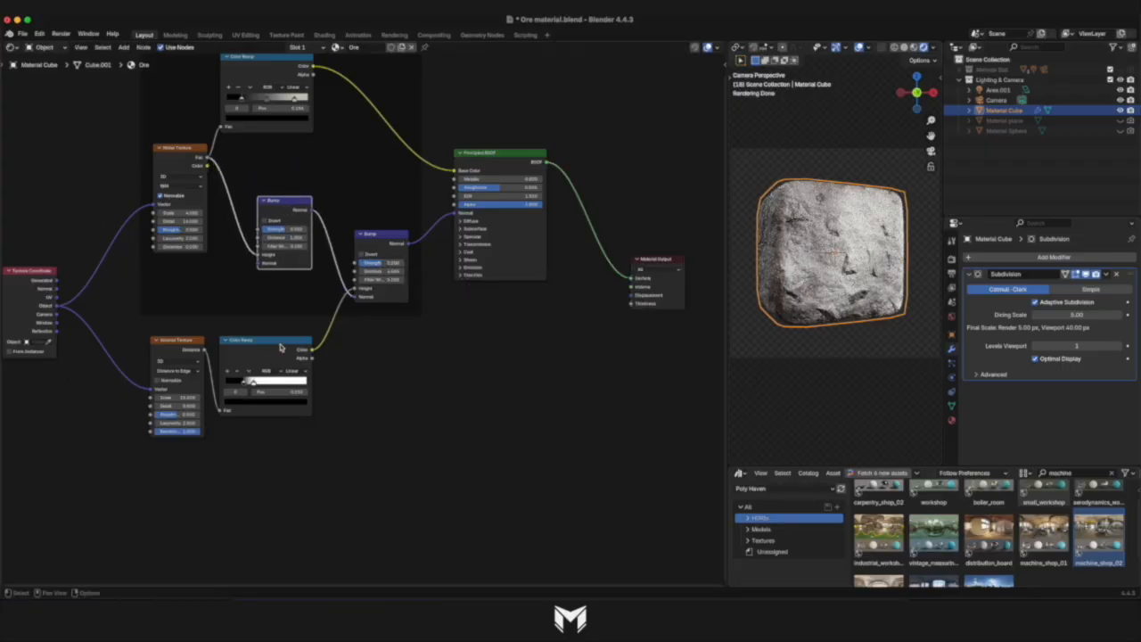
Feed the Voronoi Color Ramp into the first Bump's Height with the nodes side by side, and remove the Rock Material frame.
left_click_drag(311, 352, 260, 254)
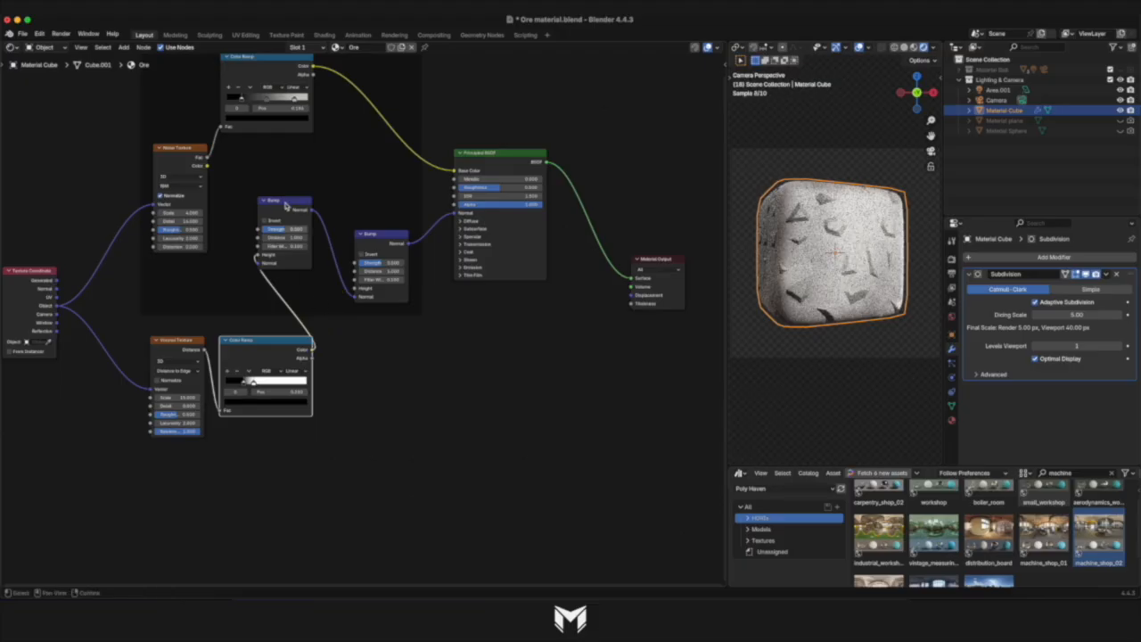
left_click_drag(286, 208, 381, 357)
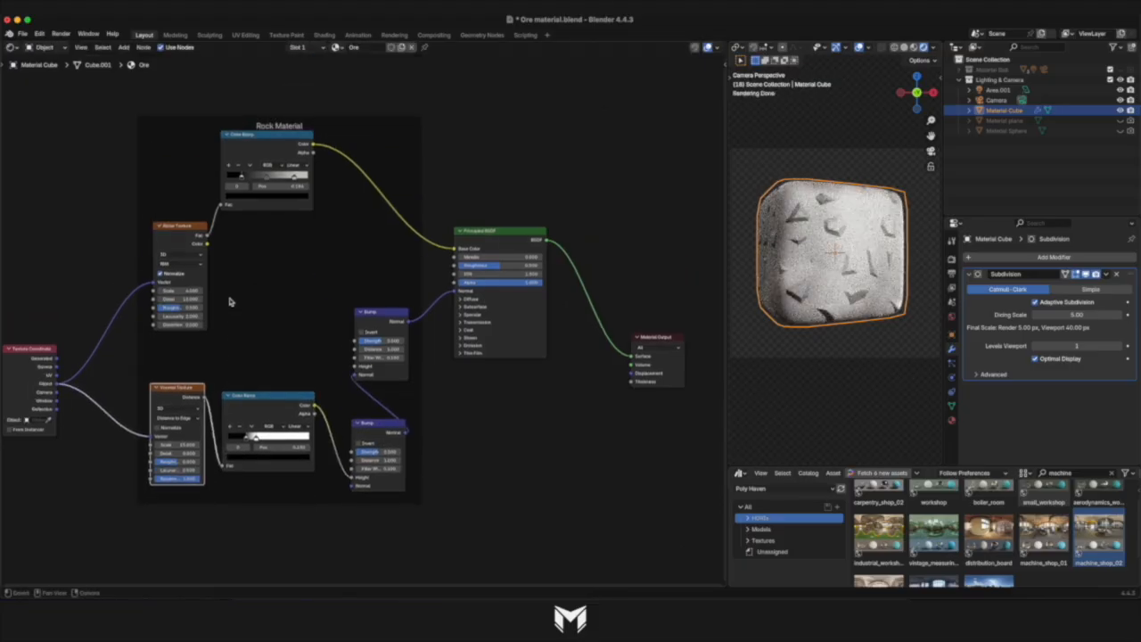
left_click(193, 124)
key("BackSpace")
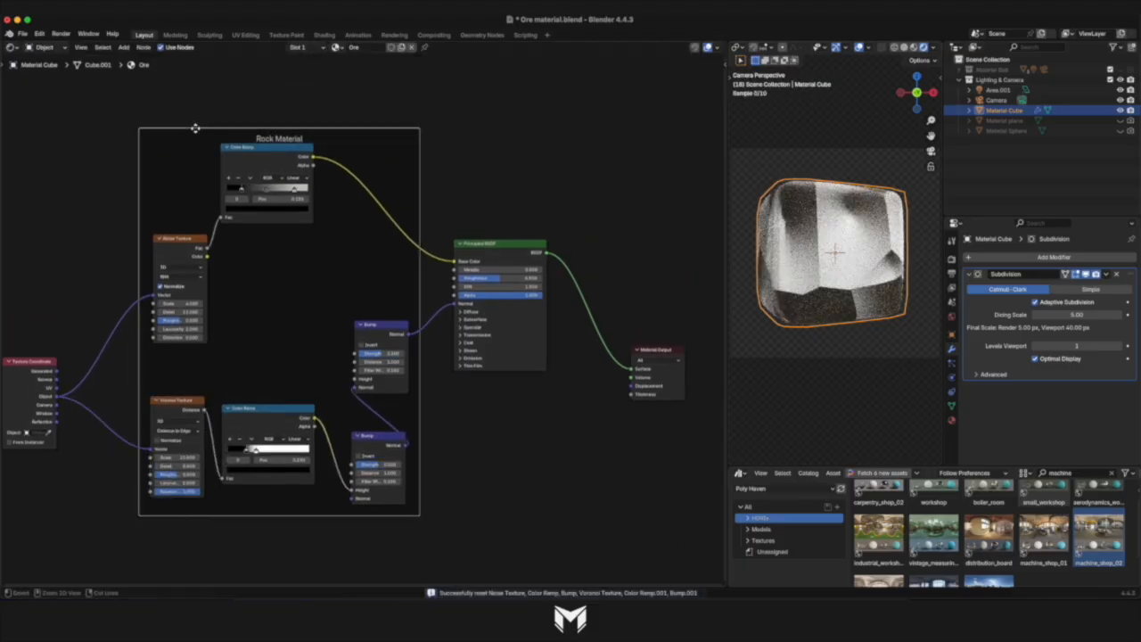
key("x")
Move the Principled BSDF and Material Output farther along and line up the two Bump nodes after the Voronoi Color Ramp.
middle_click_drag(307, 393, 311, 311)
left_click_drag(682, 351, 517, 210)
left_click_drag(490, 164, 682, 172)
left_click_drag(385, 243, 523, 274)
left_click(363, 354)
left_click(364, 354)
left_click(489, 259)
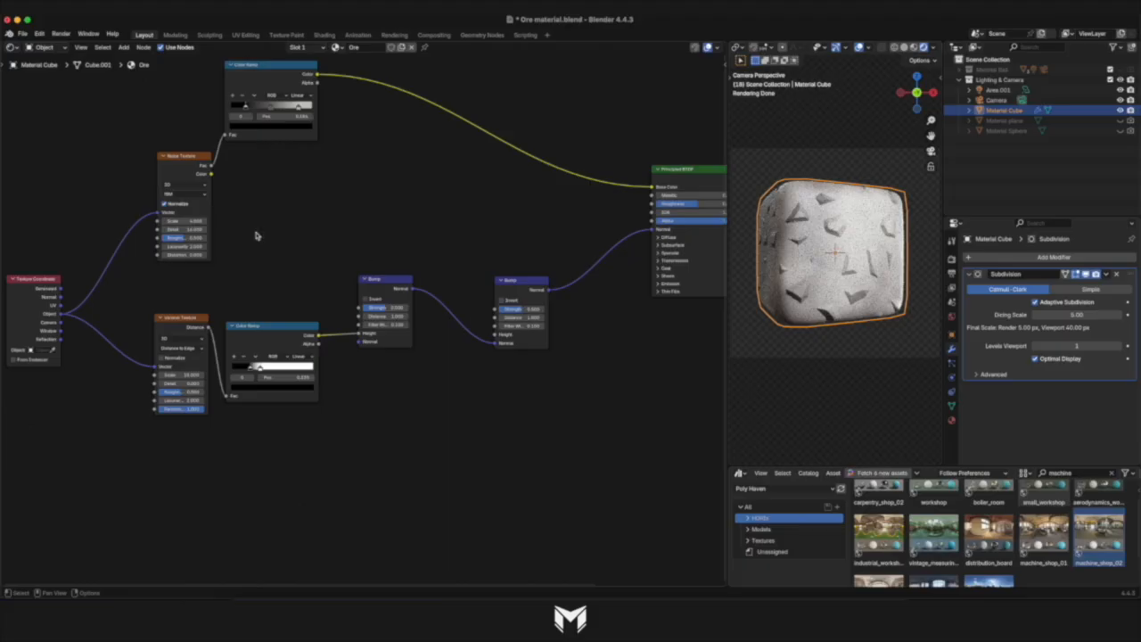
Connect the Noise Texture's Fac to the second Bump's Height and set the first Bump's Strength to 1.
left_click_drag(211, 167, 502, 341)
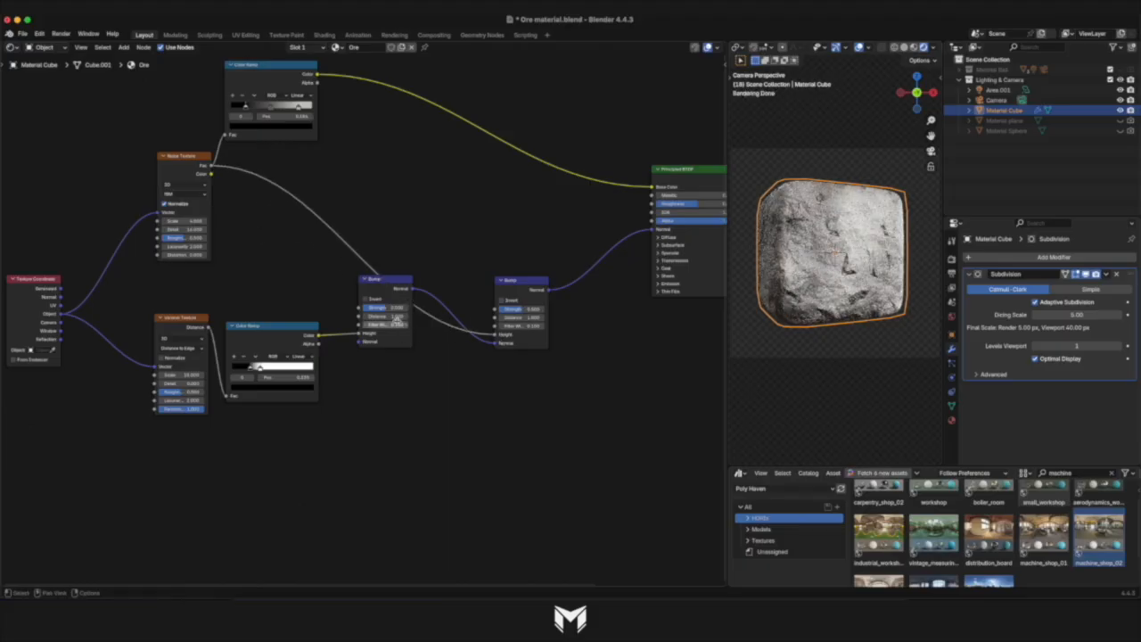
left_click_drag(392, 307, 402, 307)
scroll(482, 337, "down", 1)
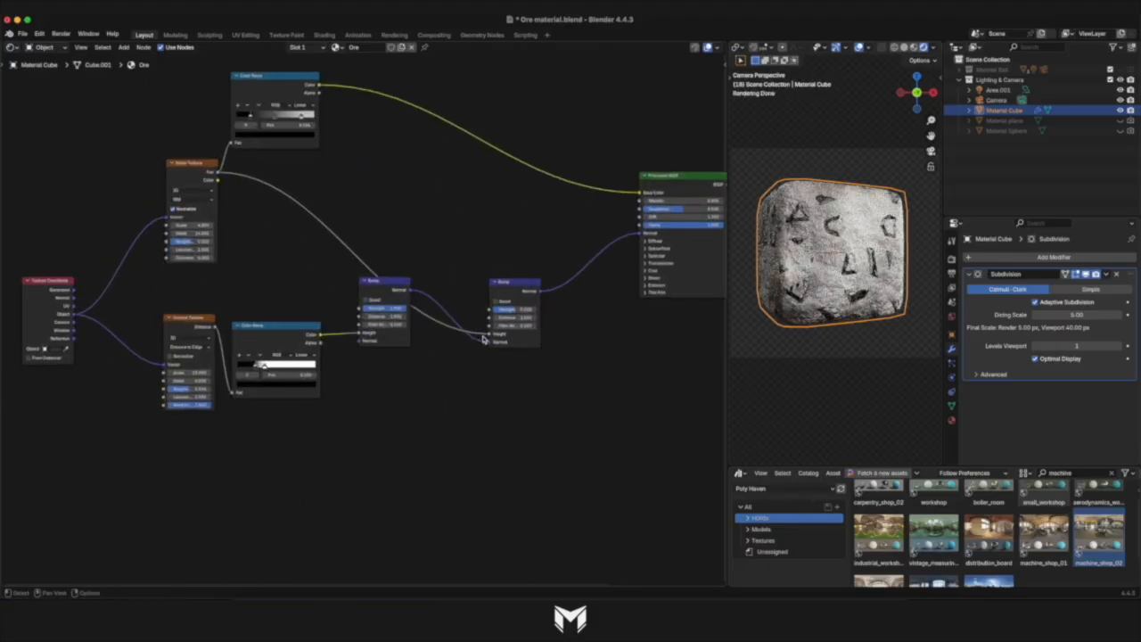
Add a Mix Color node below the Bumps, with the Voronoi ramp's Color in A and the Noise Texture's Fac in B.
left_click_drag(483, 337, 378, 328)
type("mix")
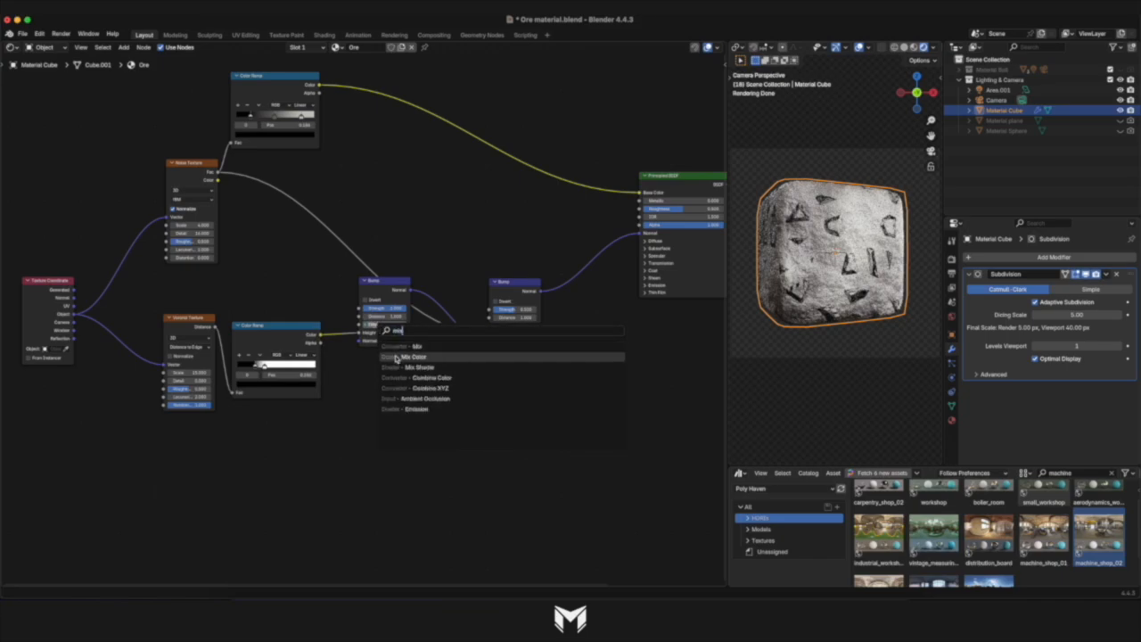
left_click(396, 357)
left_click(464, 377)
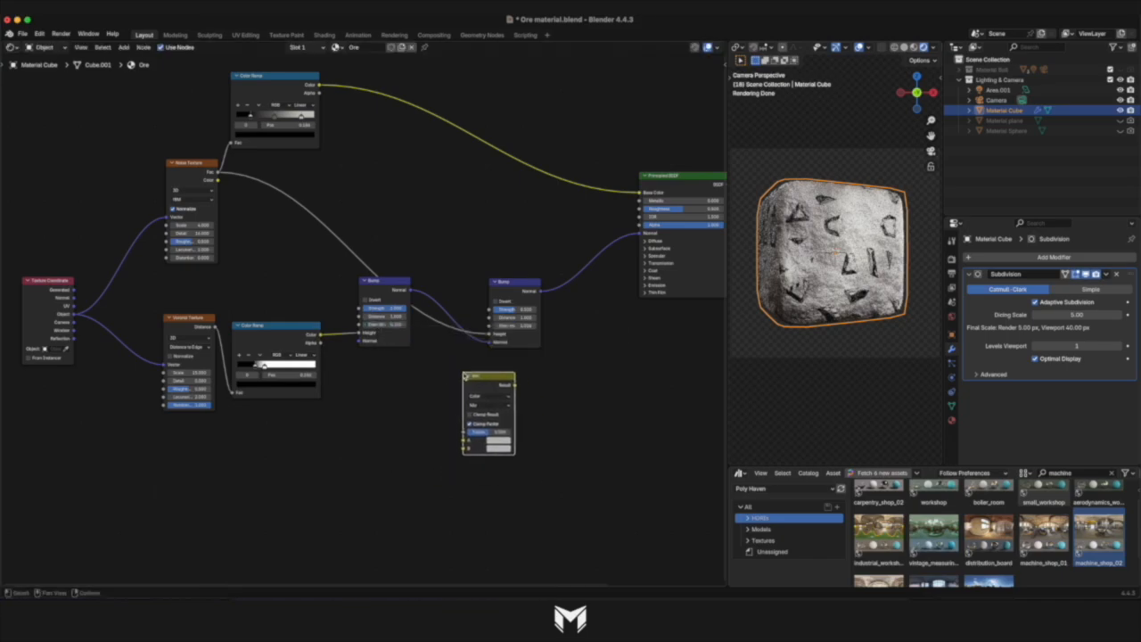
left_click_drag(320, 336, 465, 437)
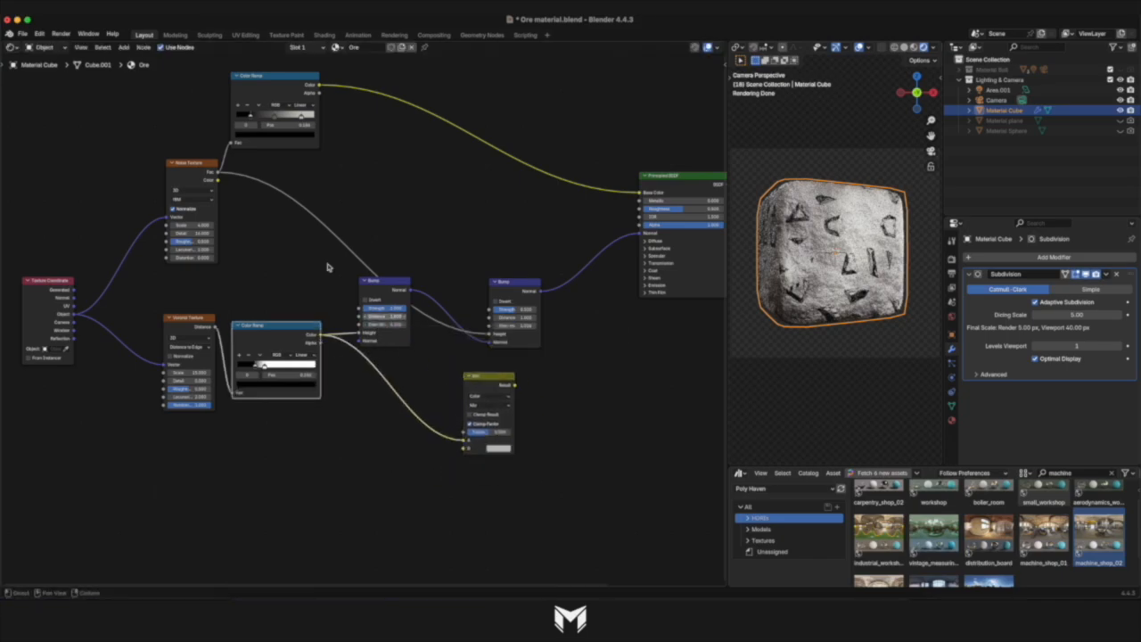
left_click_drag(219, 180, 463, 456)
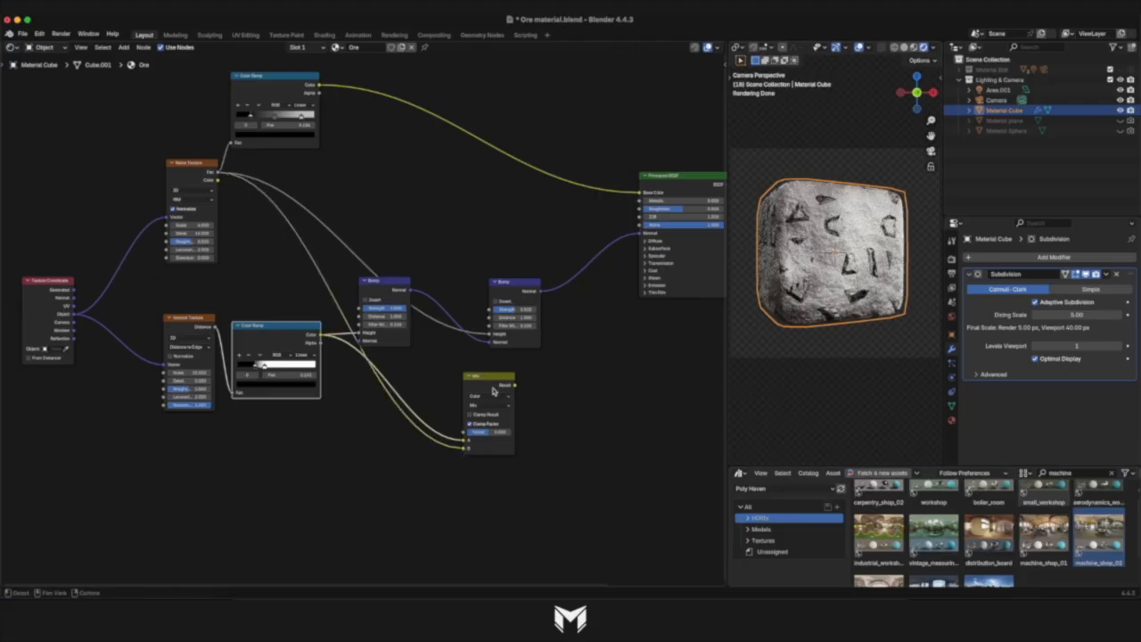
Nudge the Mix node down slightly and preview its Result on the cube up close.
left_click_drag(491, 382, 491, 392)
scroll(491, 393, "right", 3)
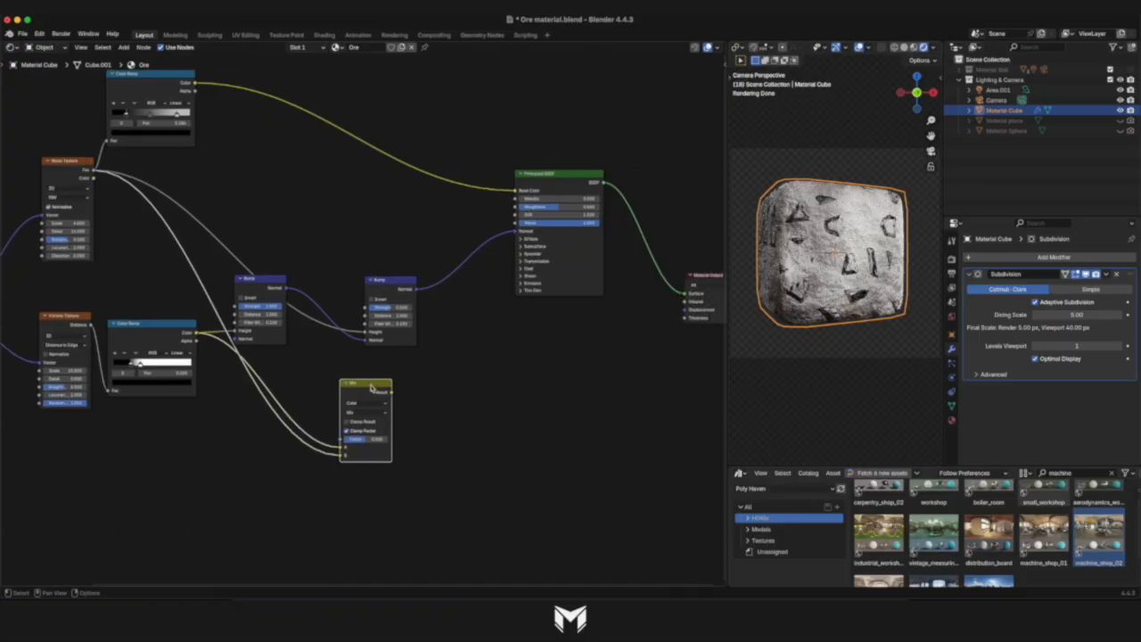
left_click(370, 384, "ctrl+shift")
scroll(907, 286, "up", 3)
scroll(481, 446, "right", 4)
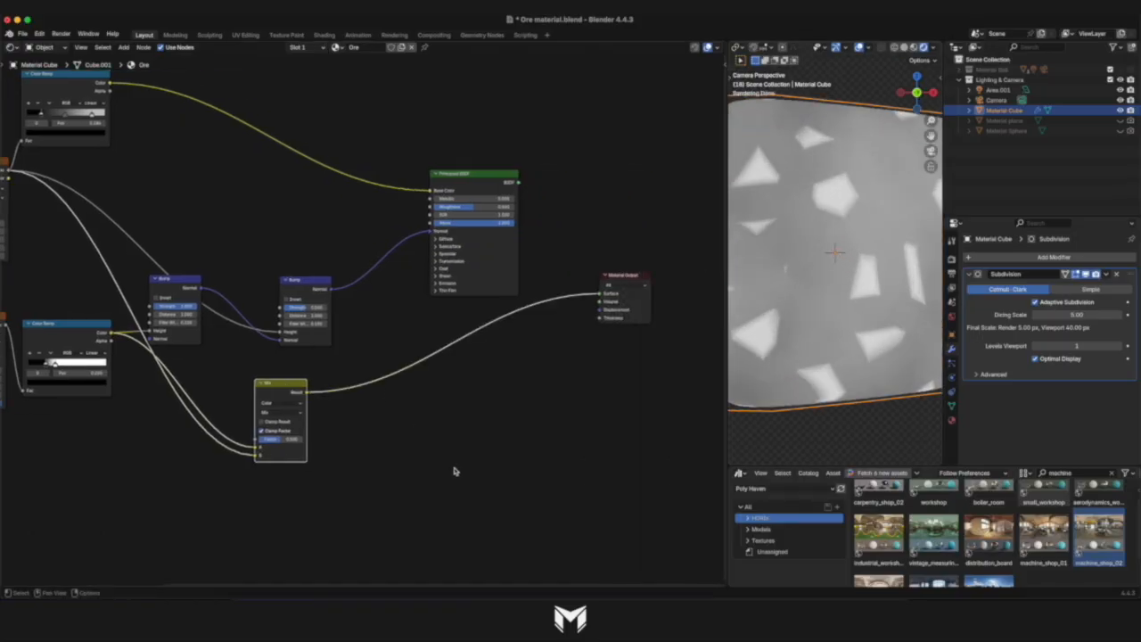
Connect the Mix node's Result to the Material Output's Displacement and restore the Principled BSDF as the Surface.
left_click_drag(254, 392, 547, 312)
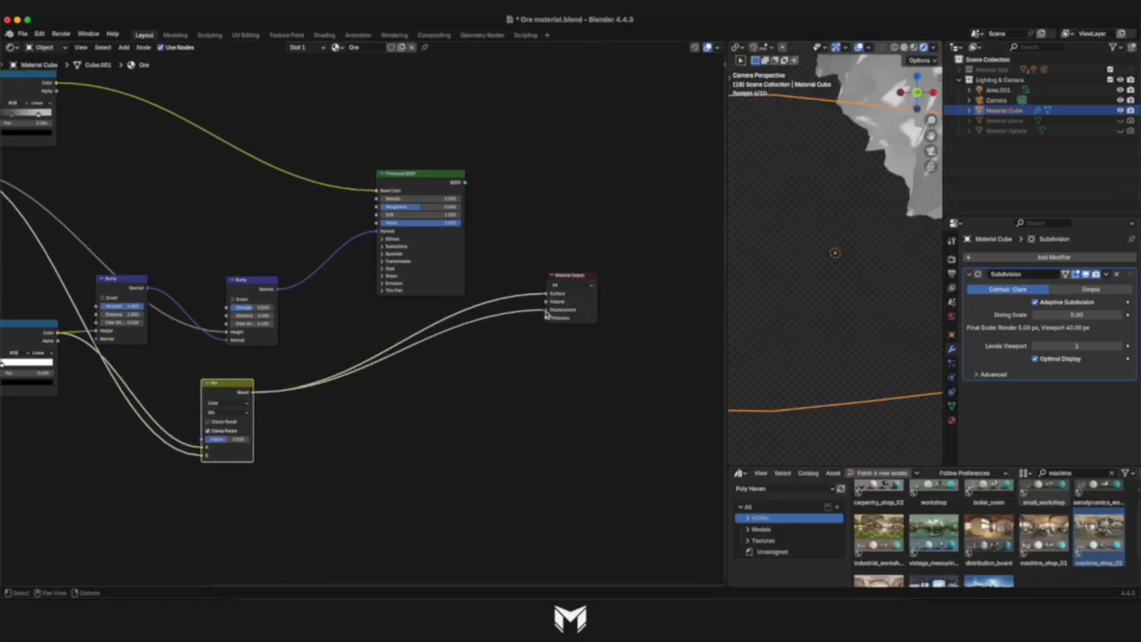
left_click(412, 184, "ctrl+shift")
scroll(729, 368, "down", 2)
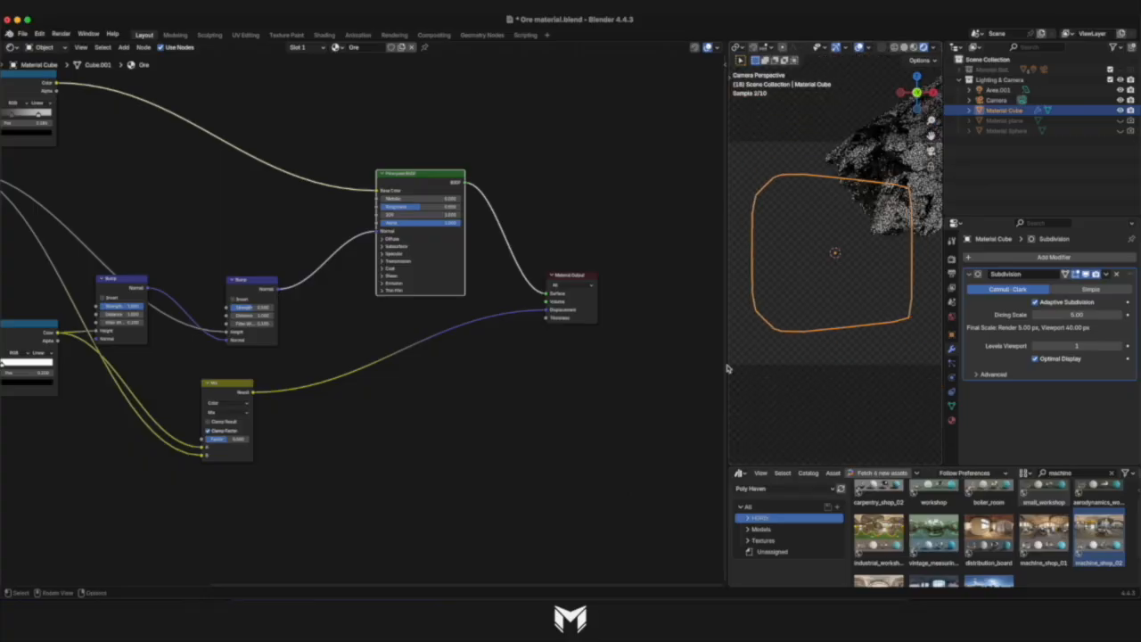
Insert a Displacement node between the Mix node and Material Output, with the Mix Result feeding its Height.
key("shift+a")
type("disp")
left_click(371, 464)
left_click(392, 357)
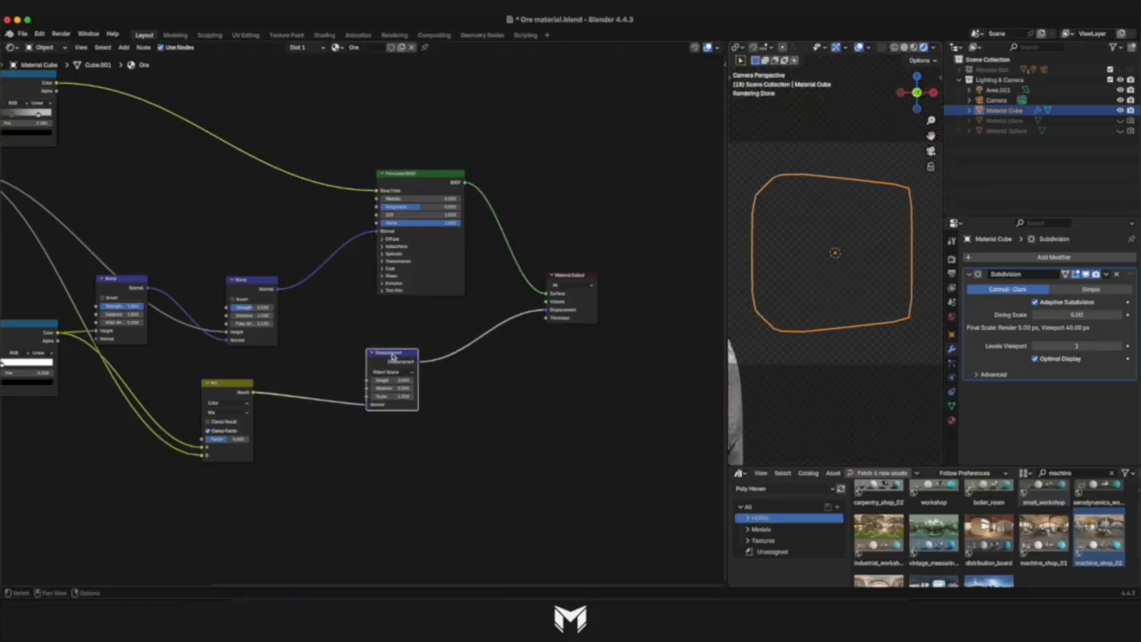
left_click_drag(392, 357, 420, 379)
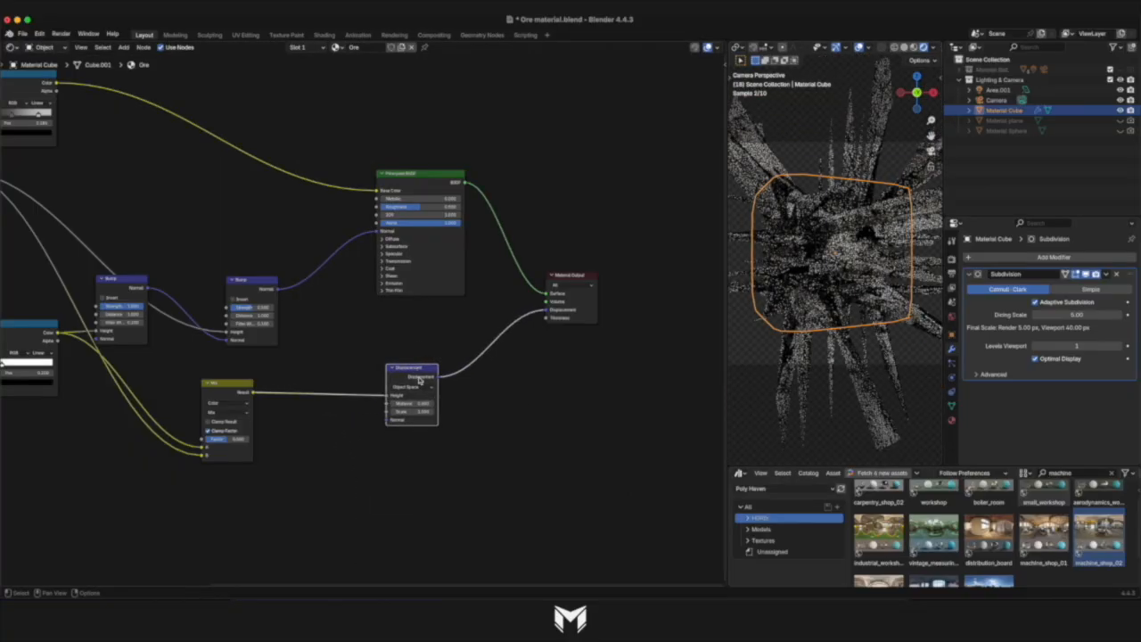
Try Displacement Scale values of 0.5 and 0.1.
double_click(418, 412)
type("0.5")
key("Return")
scroll(418, 412, "left", 1)
double_click(418, 411)
type("0")
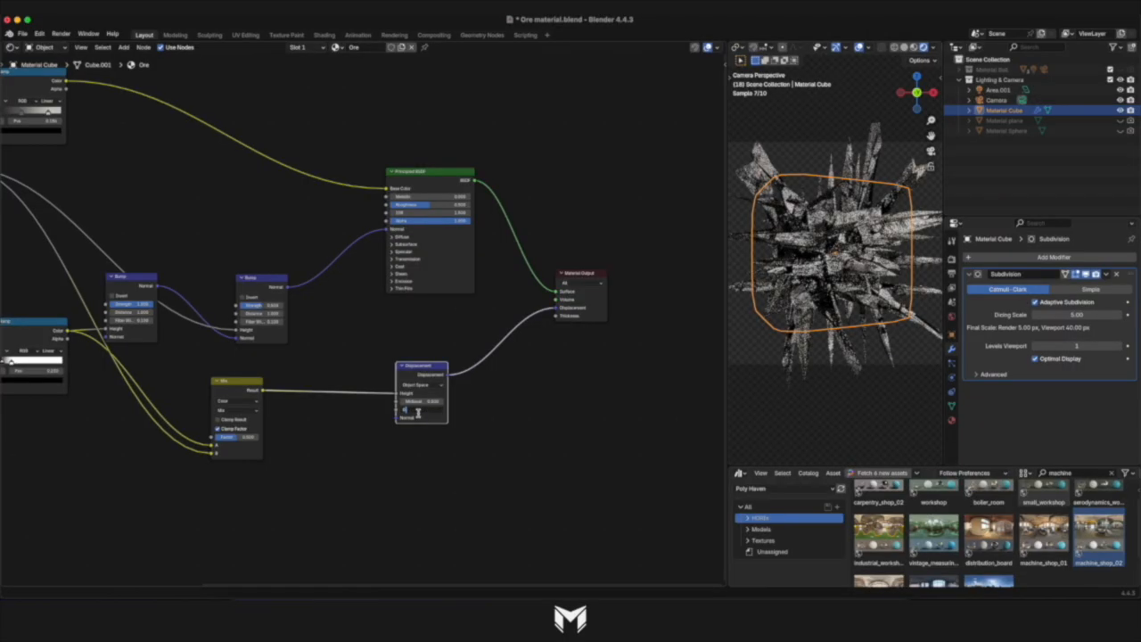
type(".1")
key("Return")
Reduce the Displacement node's Scale to 0.01, also trying 0.02 and 0.05.
double_click(418, 413)
type("0.01")
key("Return")
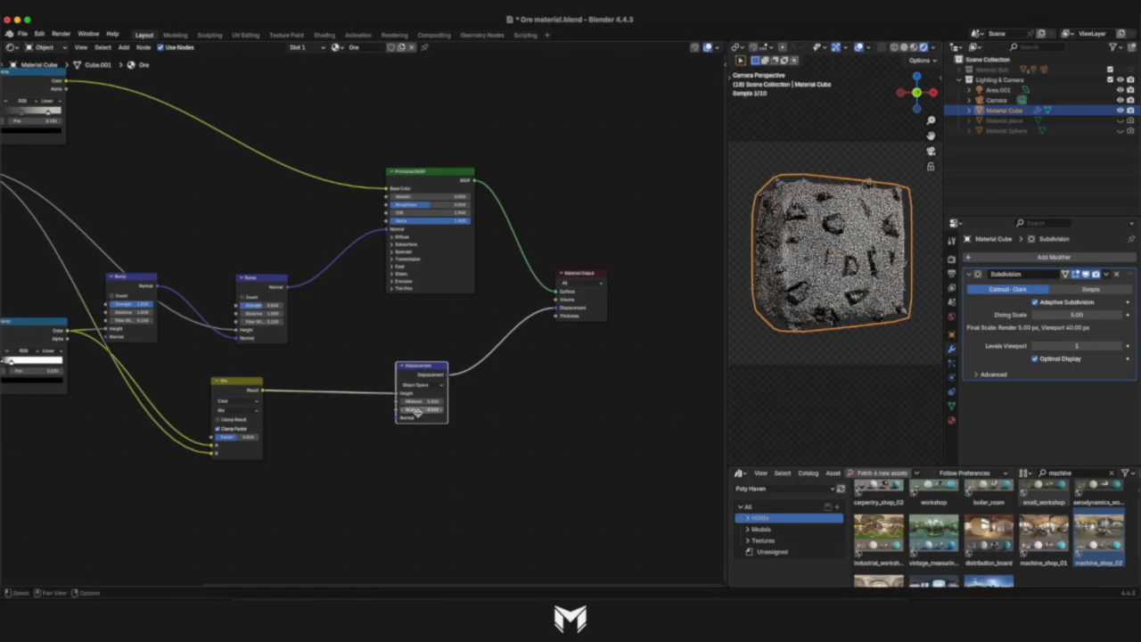
double_click(418, 412)
type("0.02")
key("Return")
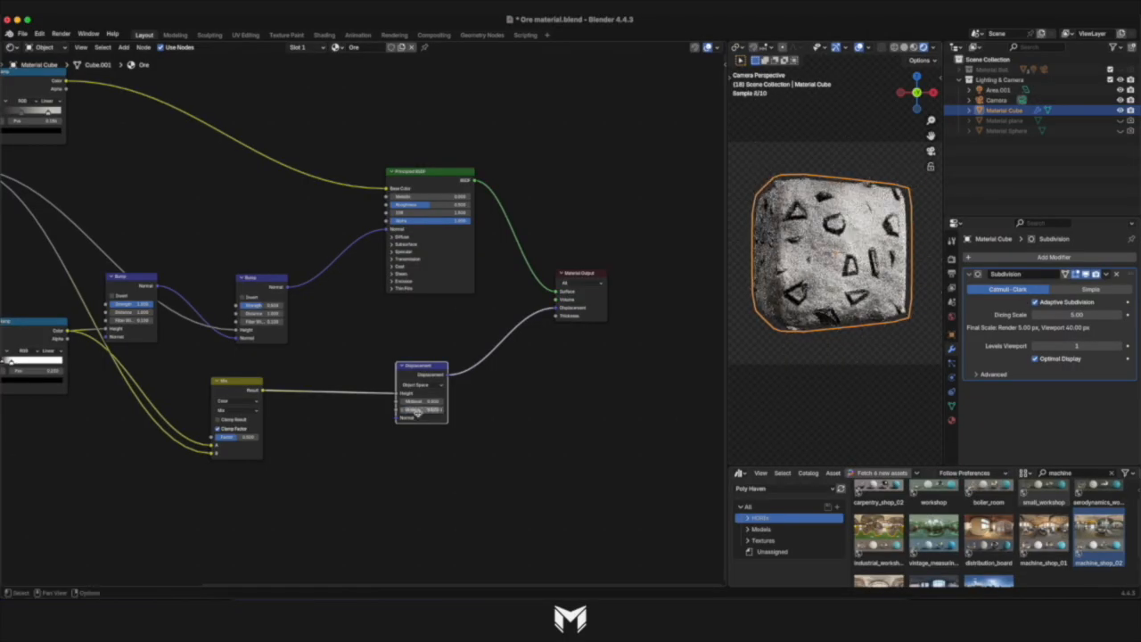
double_click(418, 413)
type("0.05")
key("Return")
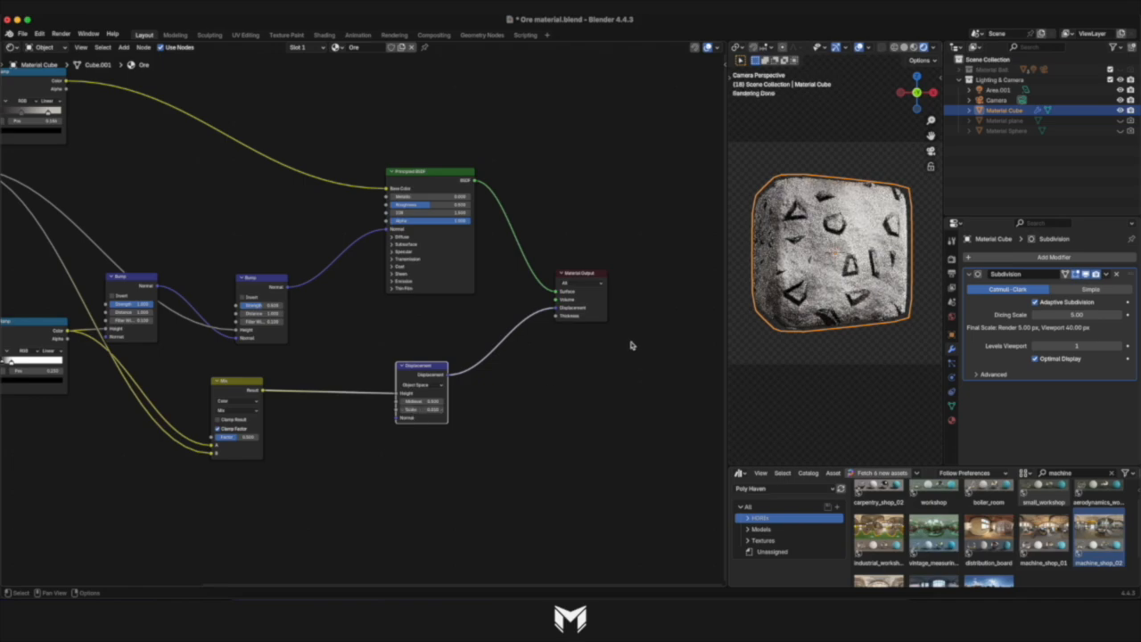
Adjust the lightest stop of the Noise Texture's Color Ramp to a light grey.
scroll(584, 346, "left", 10)
scroll(573, 346, "up", 4)
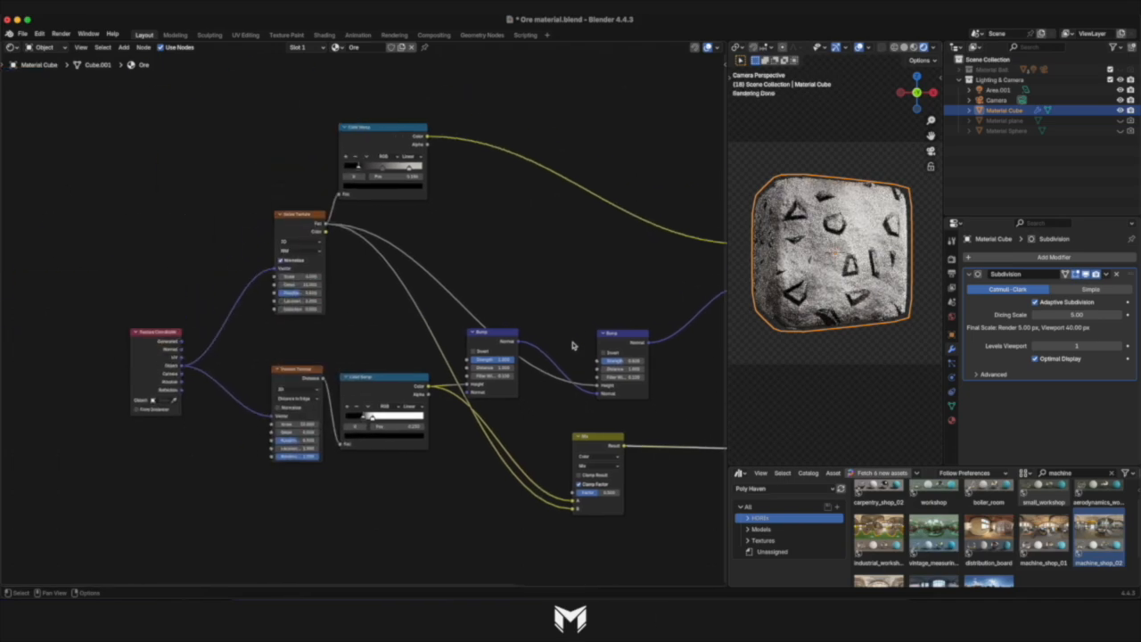
left_click(410, 257)
left_click(401, 274)
left_click_drag(410, 170, 410, 173)
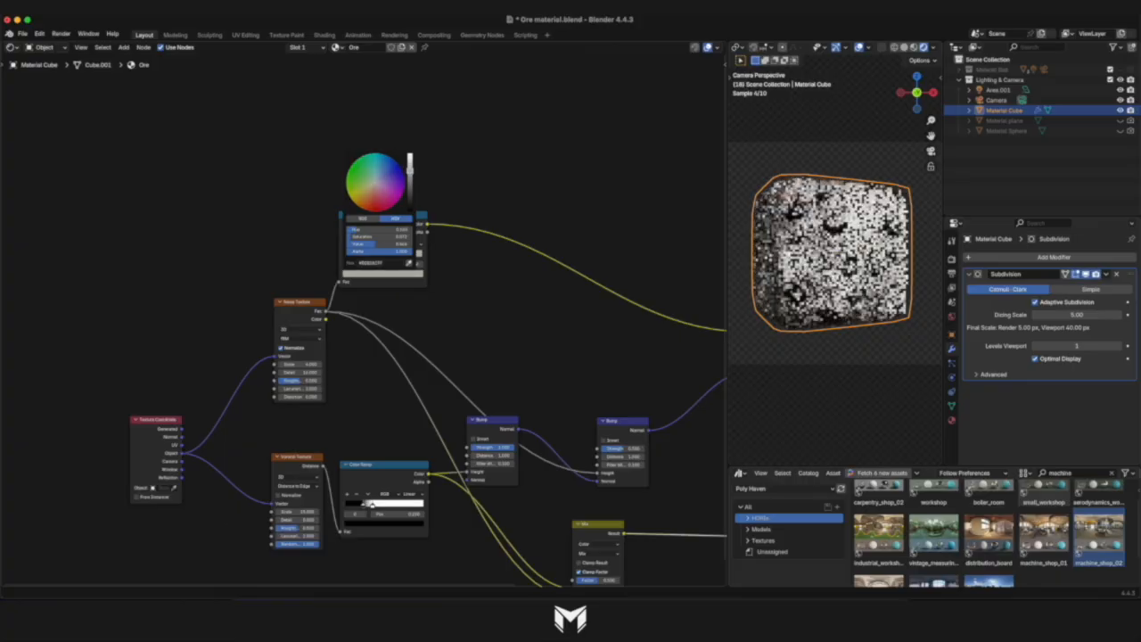
scroll(519, 305, "down", 5)
scroll(517, 306, "down", 7)
scroll(517, 305, "right", 8)
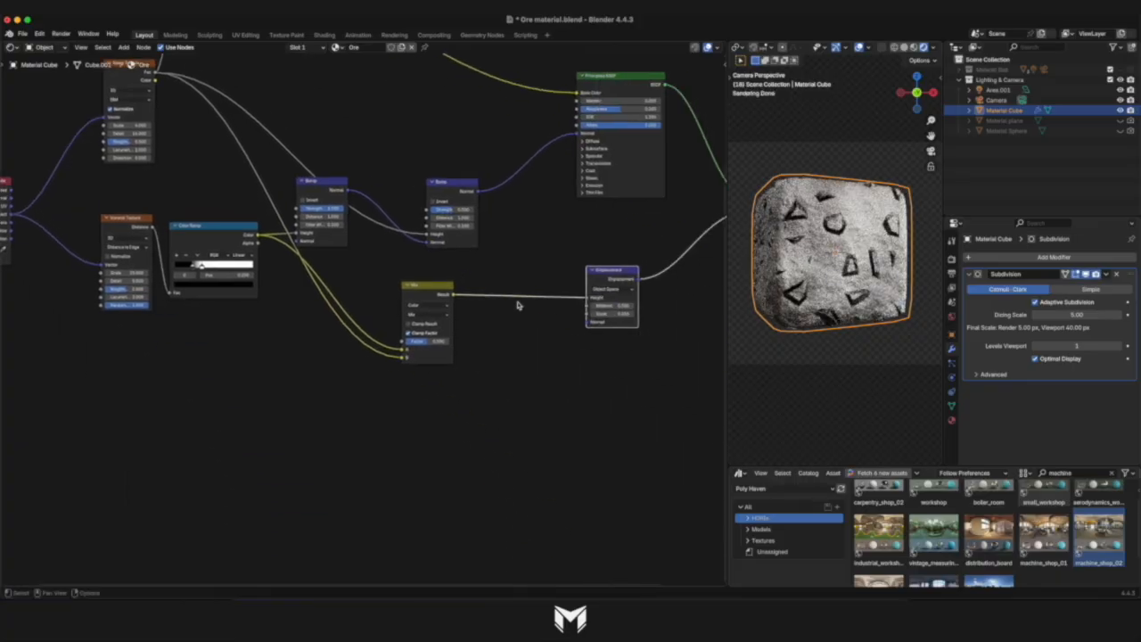
Try a stronger Displacement Scale of 0.1 on the cube.
left_click(614, 314)
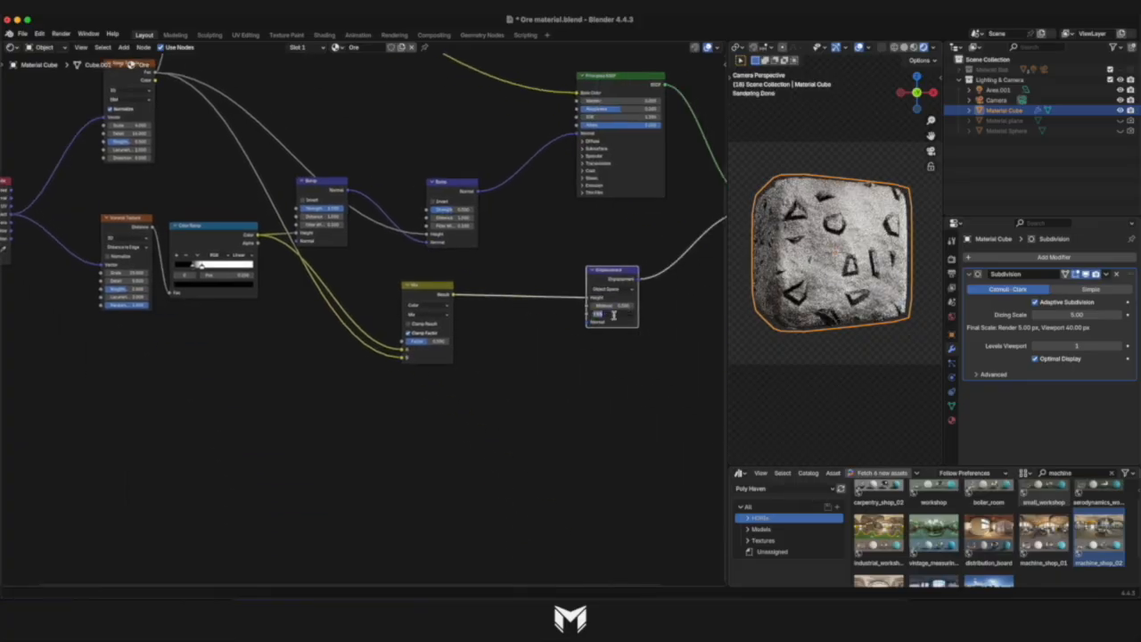
type("0.1")
key("Return")
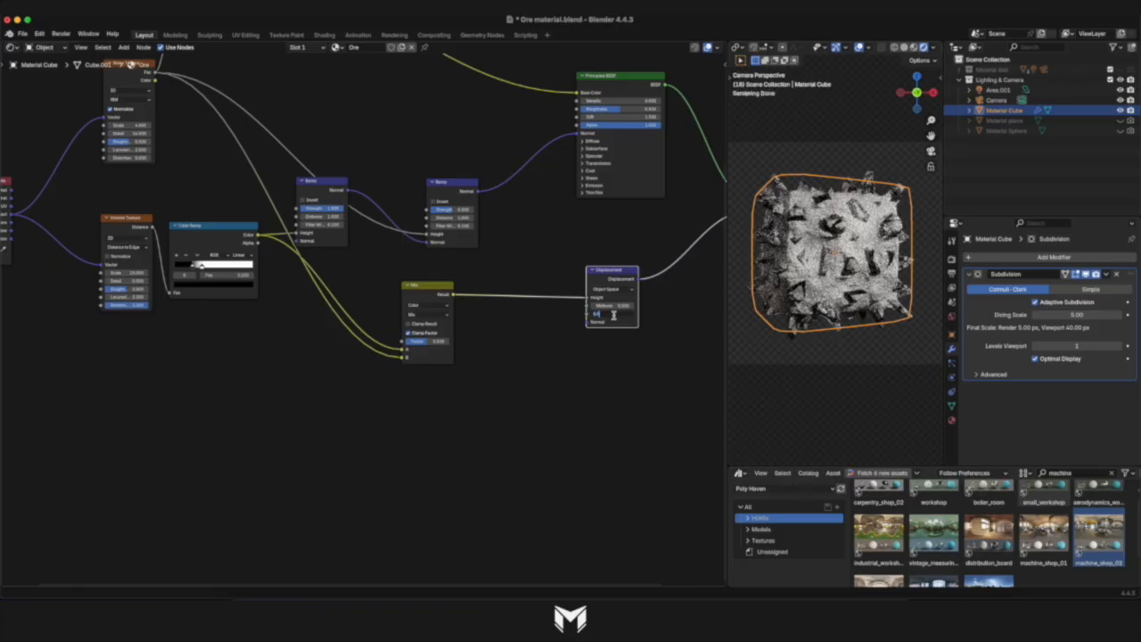
scroll(614, 314, "right", 5)
scroll(613, 316, "left", 5)
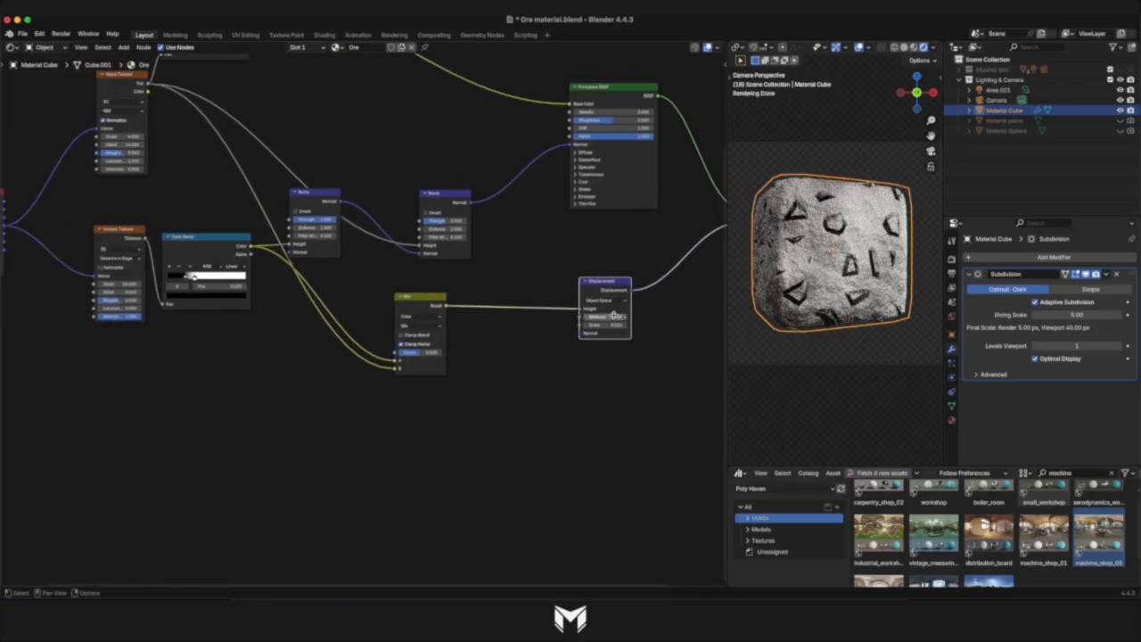
Add a second Principled BSDF in the empty area above the rock's Principled BSDF and frame it.
scroll(541, 330, "up", 3)
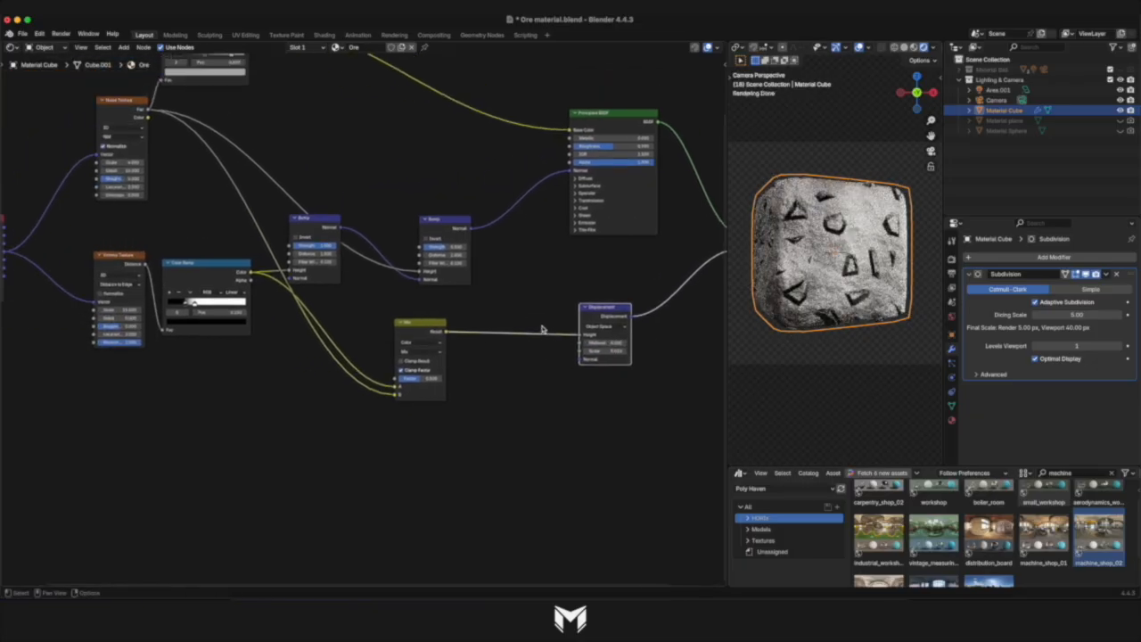
scroll(541, 329, "up", 10)
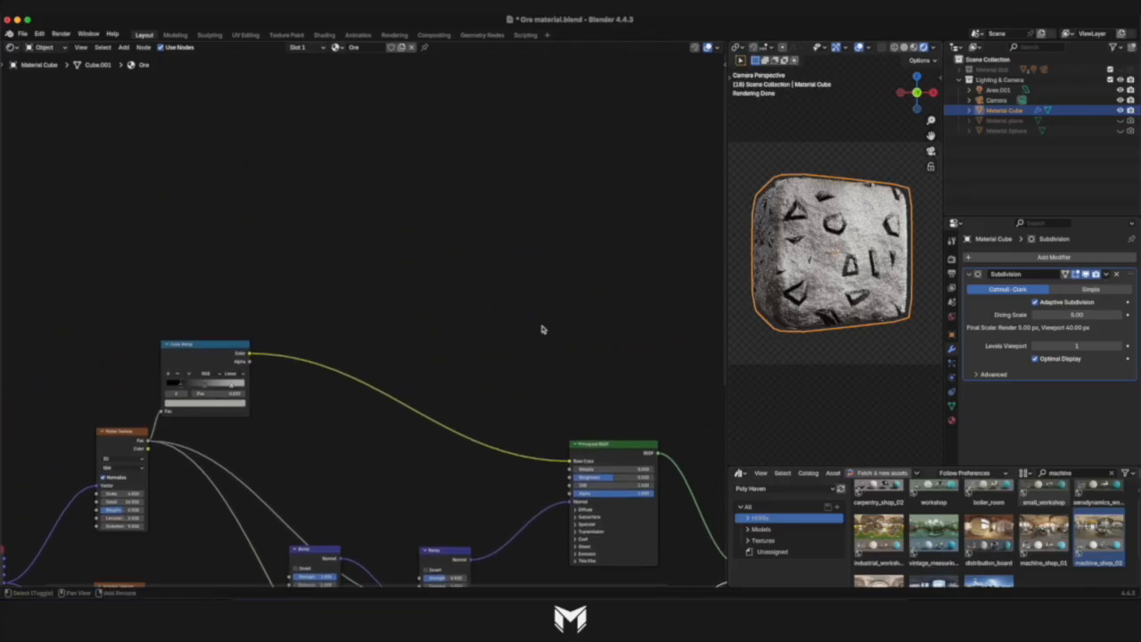
key("shift+a")
type("pr")
left_click(566, 345)
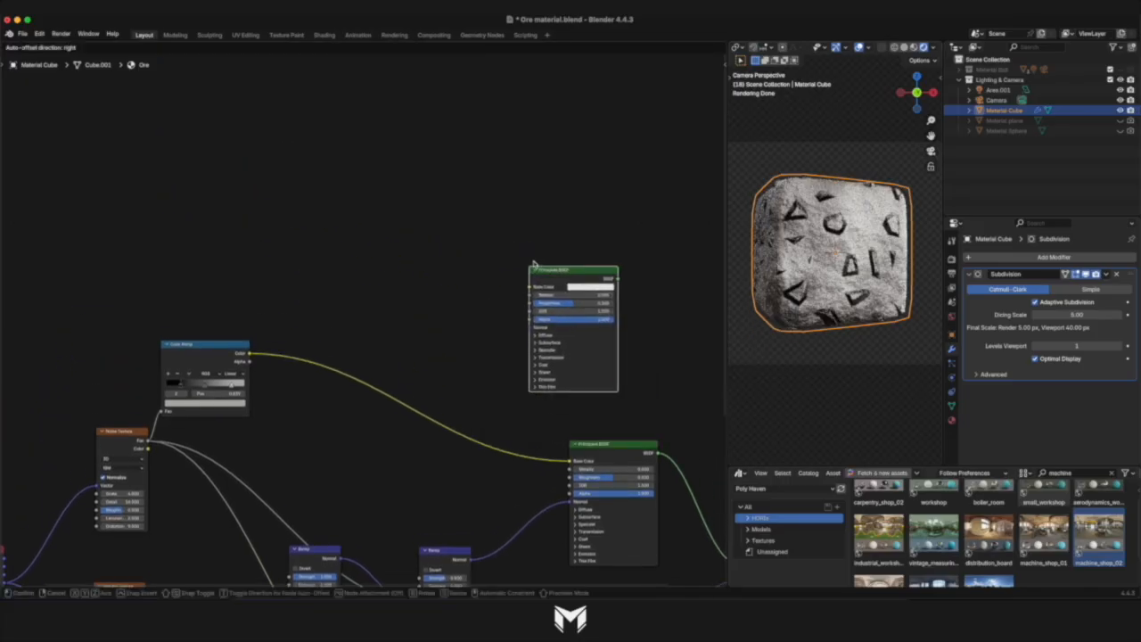
left_click(571, 136)
scroll(639, 204, "up", 2, "ctrl")
key("KP_Decimal")
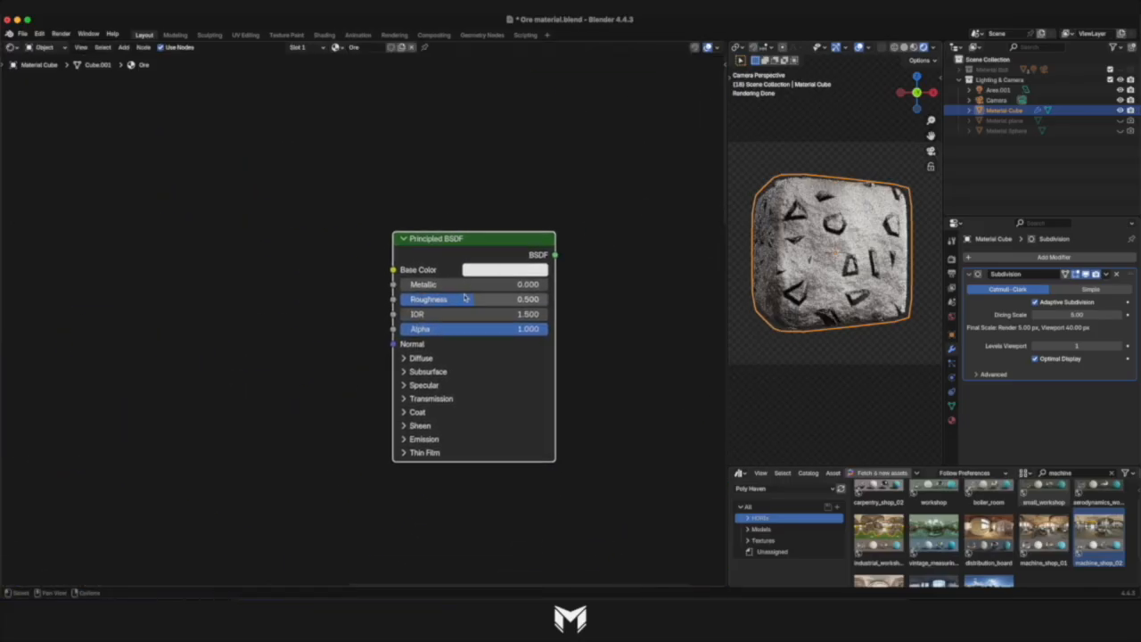
Set the new Principled BSDF's Metallic to 1 and preview that shader on the cube.
left_click(472, 284)
type("1")
key("Return")
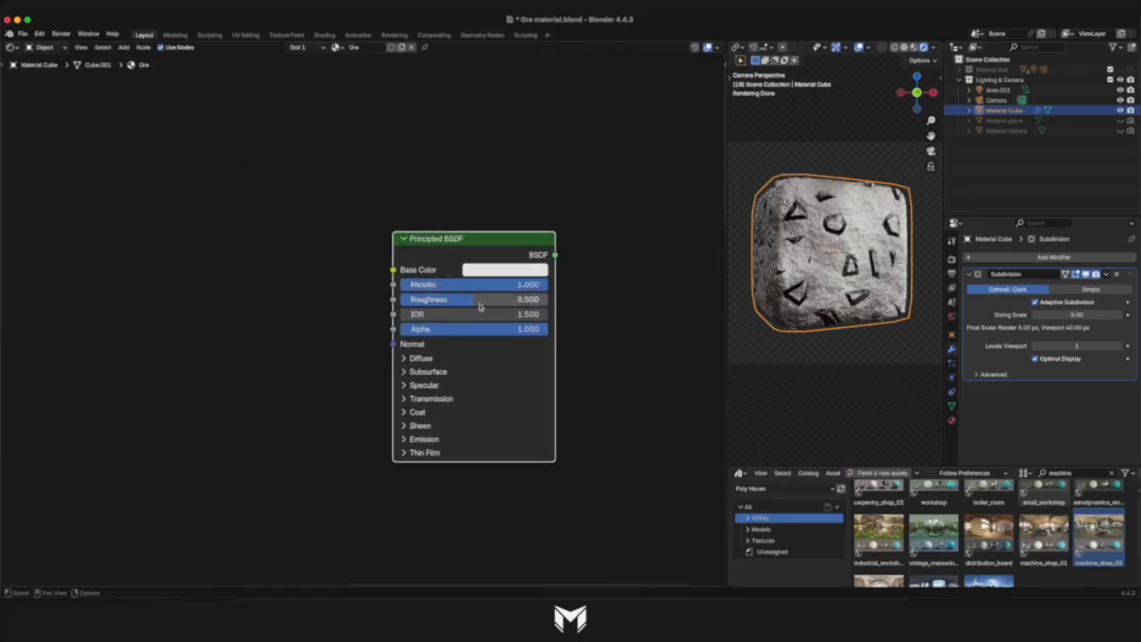
left_click(477, 250, "ctrl+shift")
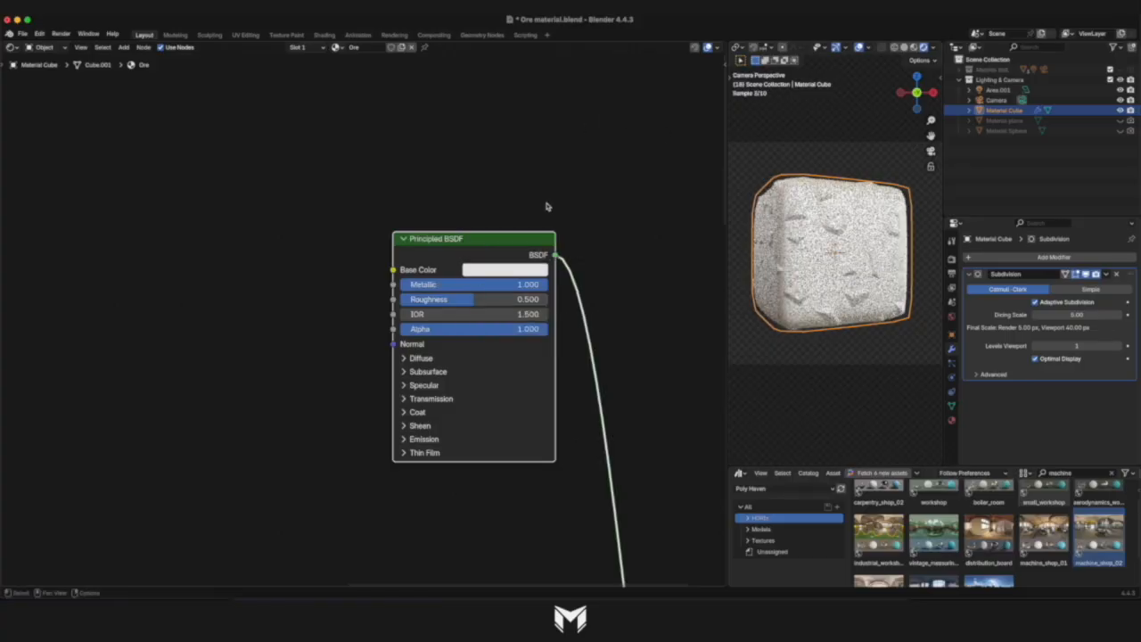
Give the metallic Principled BSDF a golden Base Color and set its Roughness to 0.35.
left_click(504, 269)
left_click(501, 127)
left_click_drag(504, 126, 504, 129)
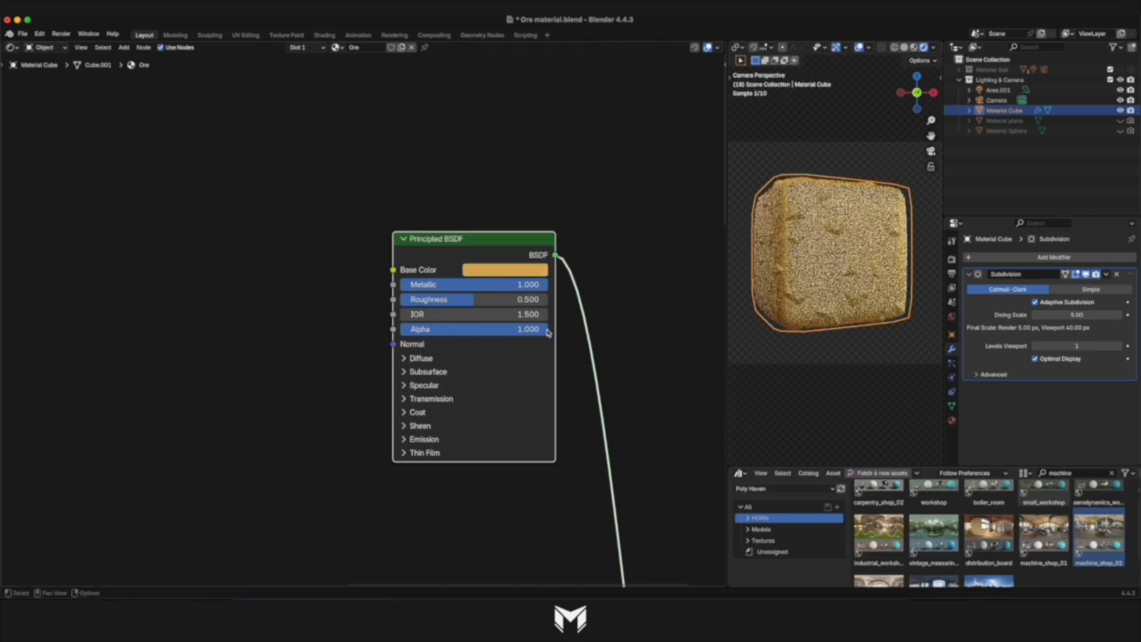
left_click(479, 297)
type("0.35")
key("Return")
Connect the first Bump's Normal output to the golden Principled BSDF's Normal input.
scroll(479, 295, "down", 3)
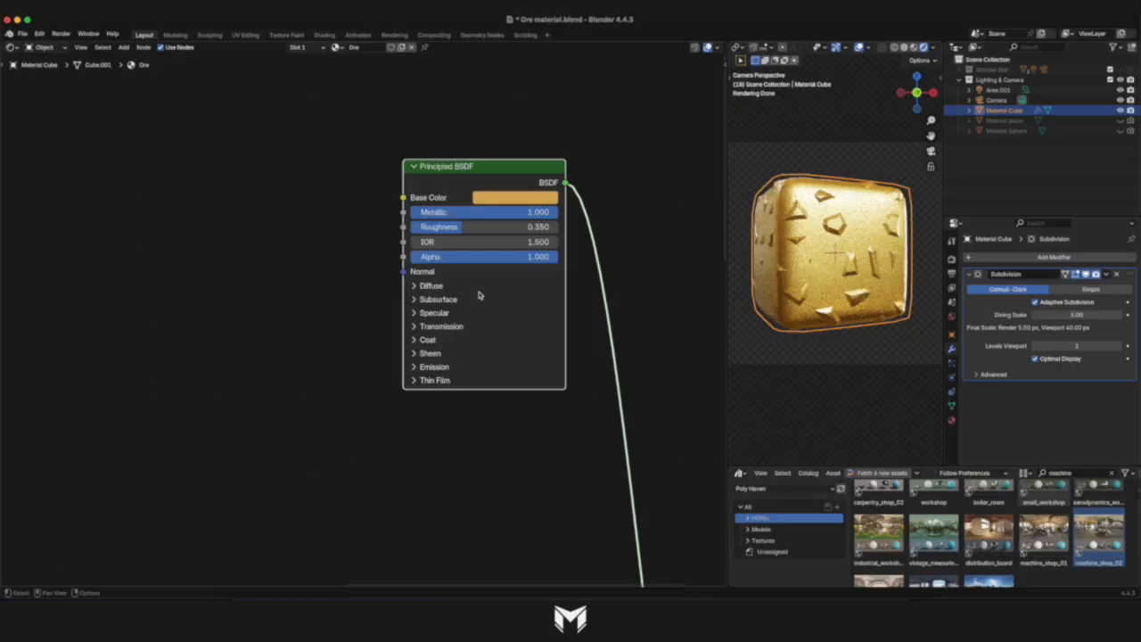
scroll(478, 295, "down", 2)
scroll(479, 295, "down", 10)
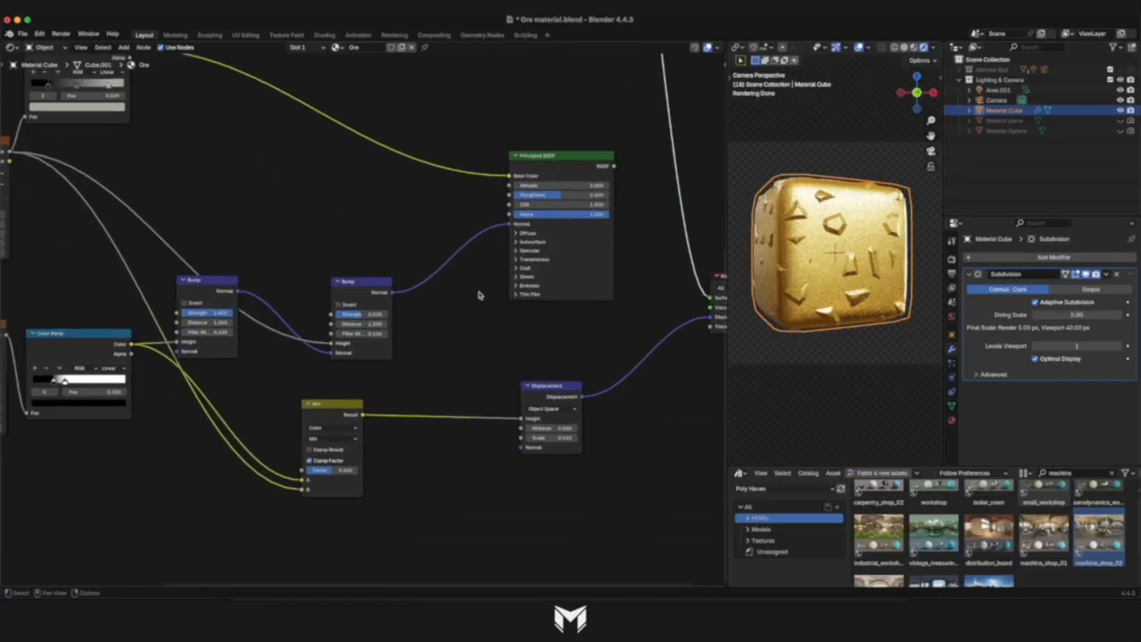
scroll(479, 295, "up", 2)
left_click_drag(259, 342, 532, 163)
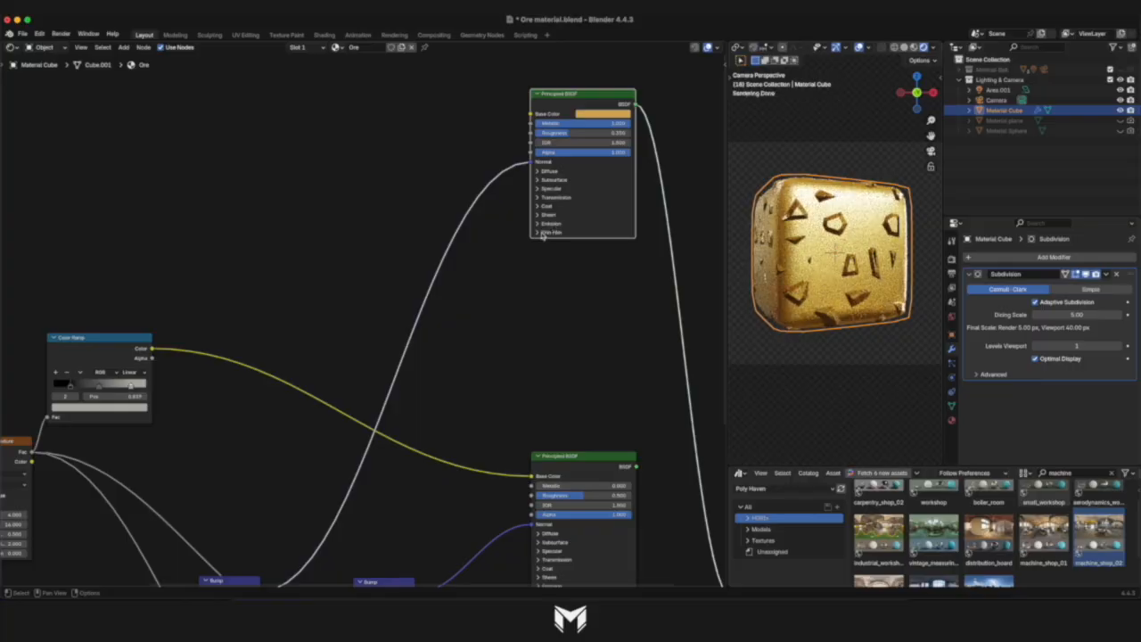
Move the golden Principled BSDF down just above the rock one and shift the Material Output farther away.
scroll(543, 260, "right", 2)
left_click_drag(533, 94, 533, 300)
scroll(565, 322, "down", 5)
scroll(565, 322, "right", 5)
left_click_drag(499, 376, 691, 347)
Insert a Mix Shader between the golden Principled BSDF and Material Output, with the rock Principled BSDF in its second Shader input.
key("shift+a")
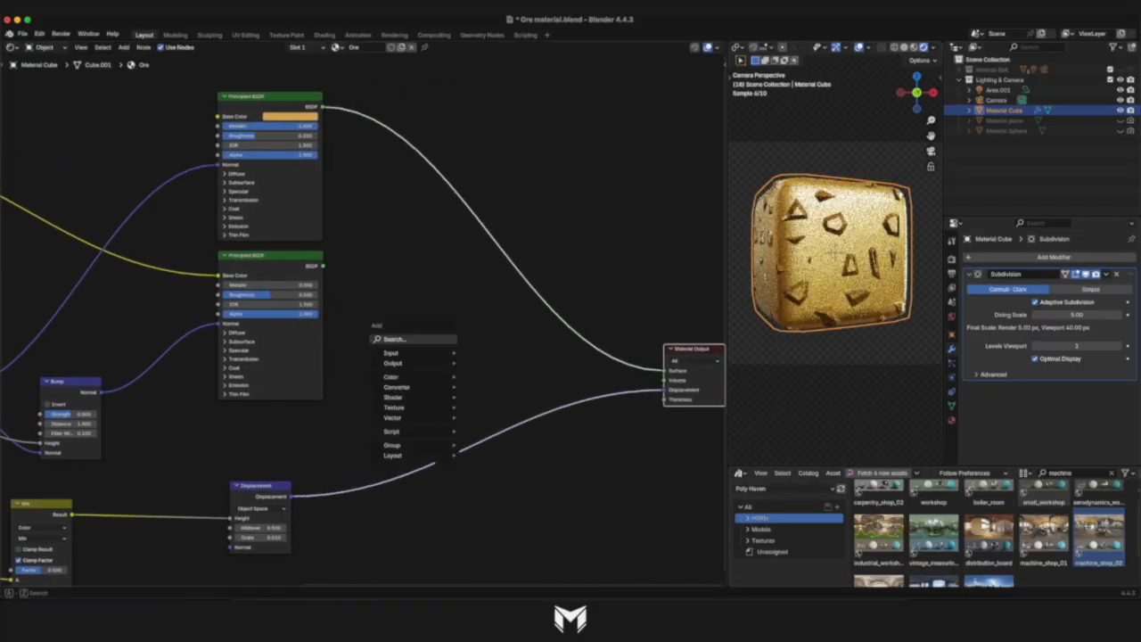
type("mix shader")
key("Return")
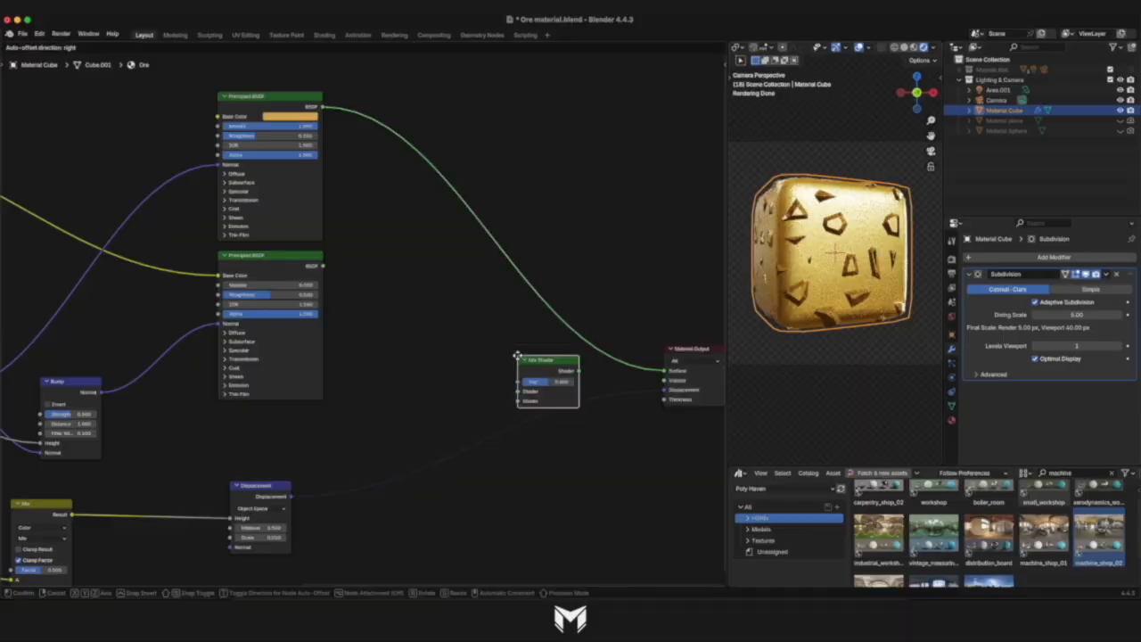
left_click(499, 252)
left_click_drag(323, 265, 481, 272)
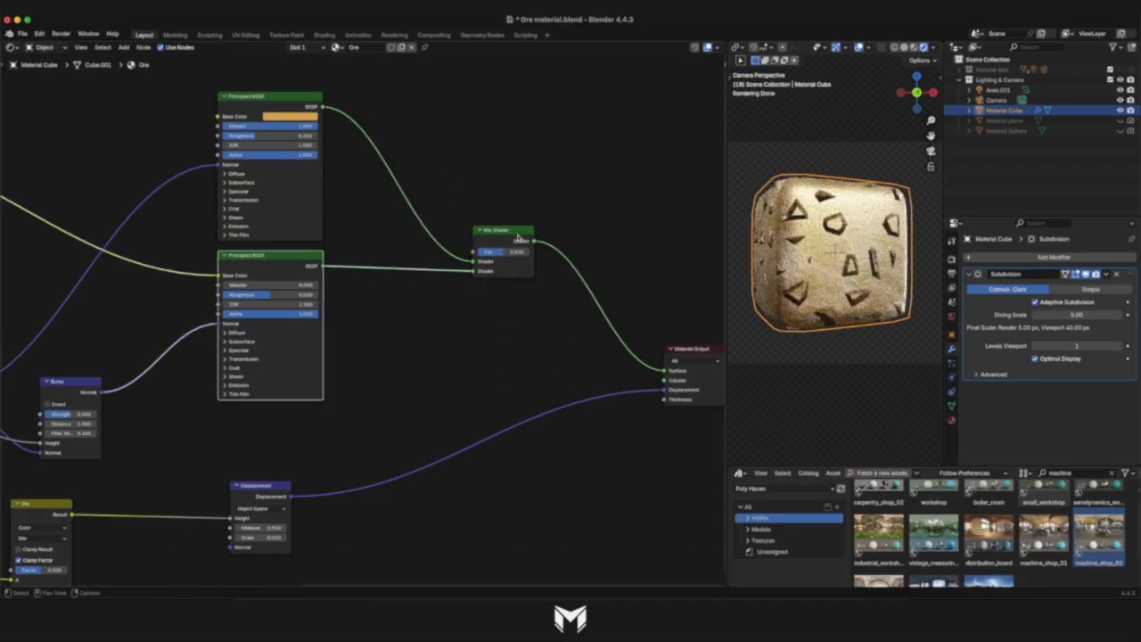
left_click(482, 319)
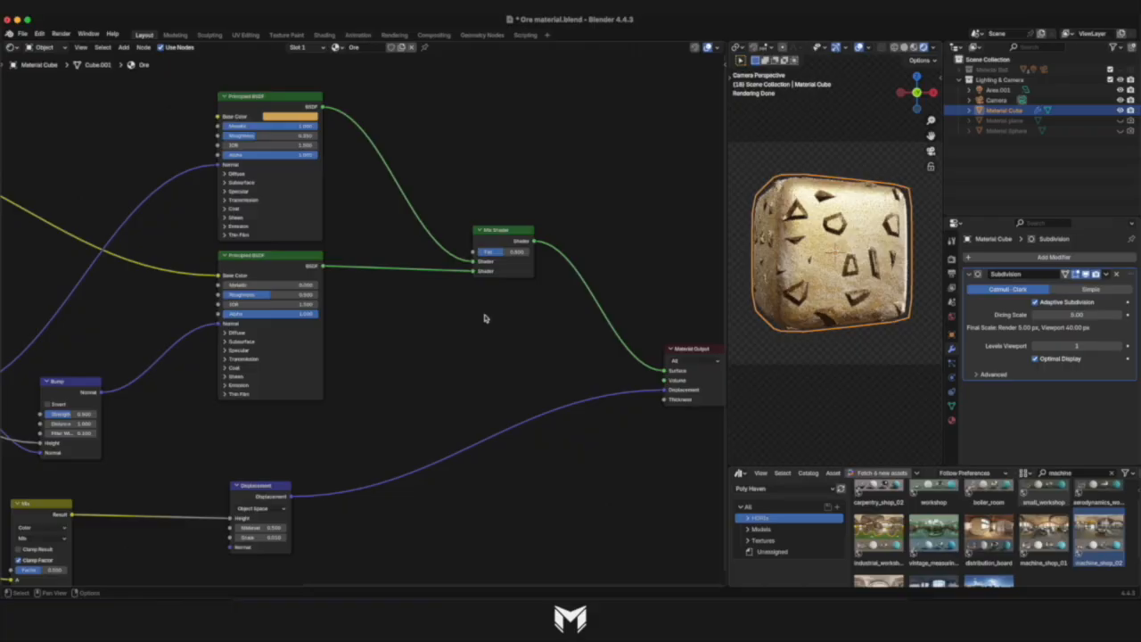
Add a Color Ramp between the two Principled BSDFs and connect its Color to the Mix Shader's Fac.
key("shift+a")
type("co")
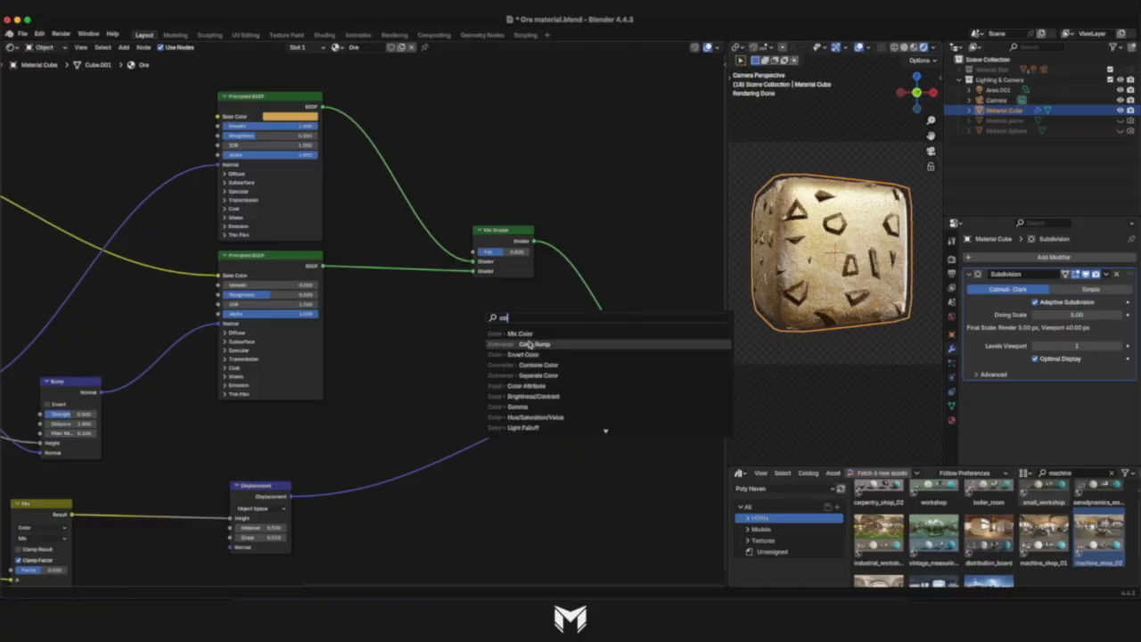
left_click(530, 344)
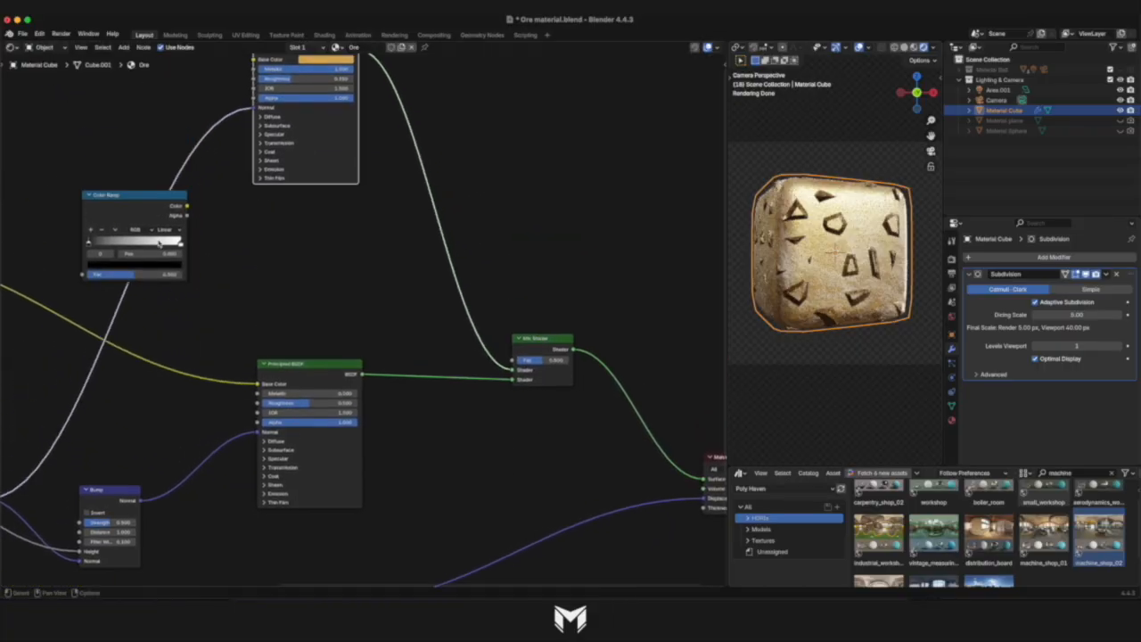
left_click(309, 257)
left_click_drag(363, 257, 512, 360)
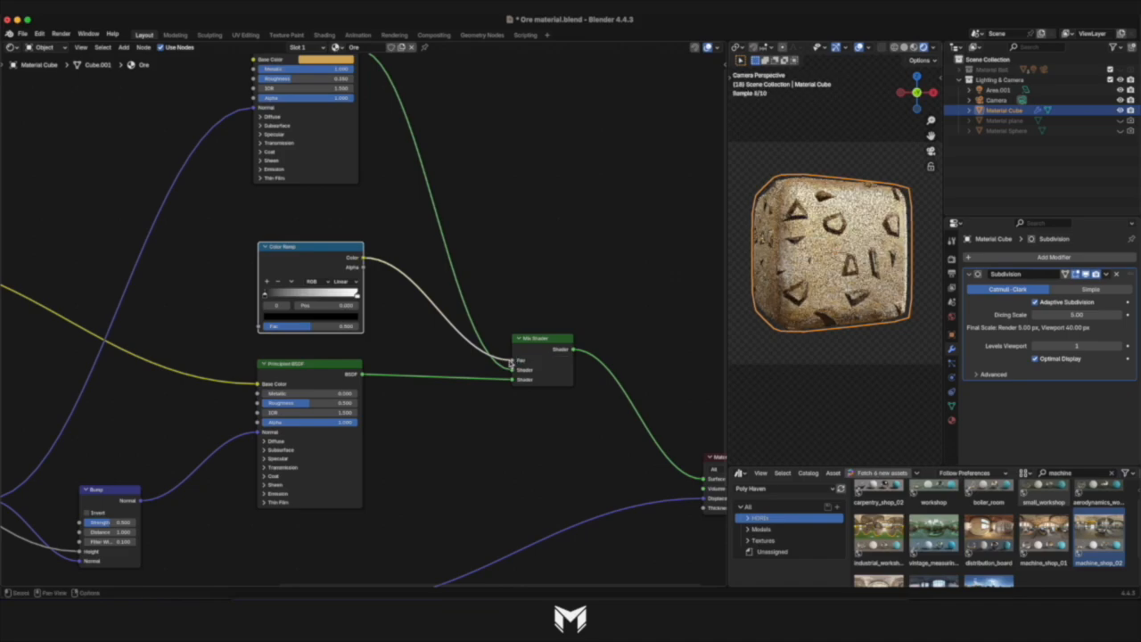
Connect the Voronoi Color Ramp's Color output to the new Color Ramp's Fac.
scroll(425, 334, "down", 5)
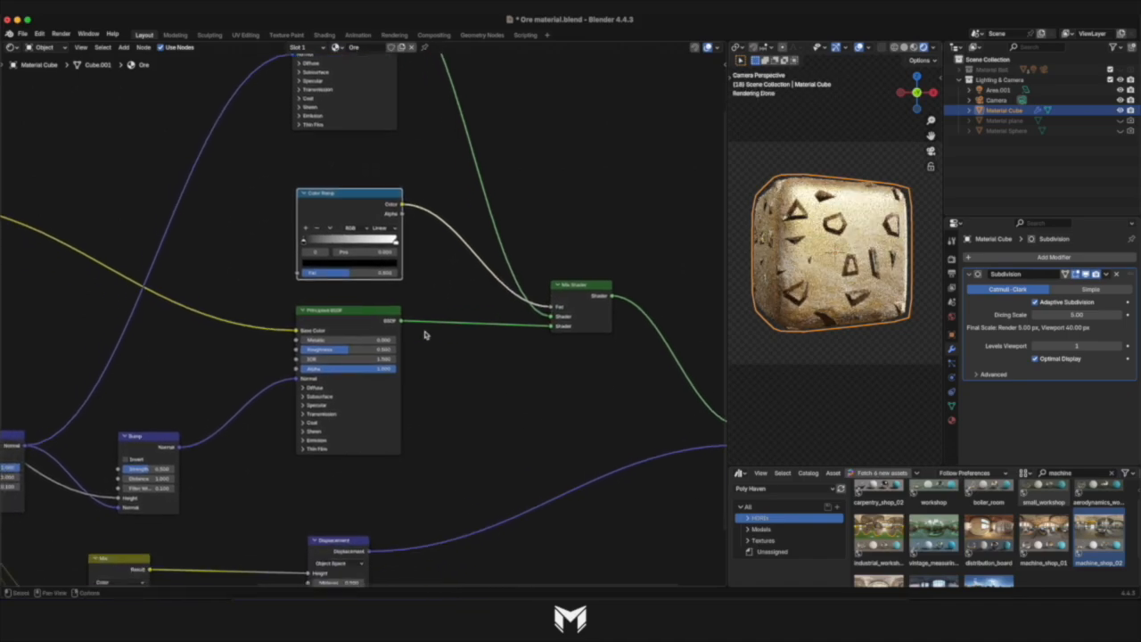
mouse_move(304, 243)
left_mouse_down()
mouse_move(388, 244)
mouse_move(304, 246)
left_mouse_up()
scroll(304, 246, "down", 7)
scroll(304, 246, "left", 10)
left_click_drag(95, 371, 477, 146)
scroll(551, 151, "right", 8)
scroll(348, 121, "up", 3)
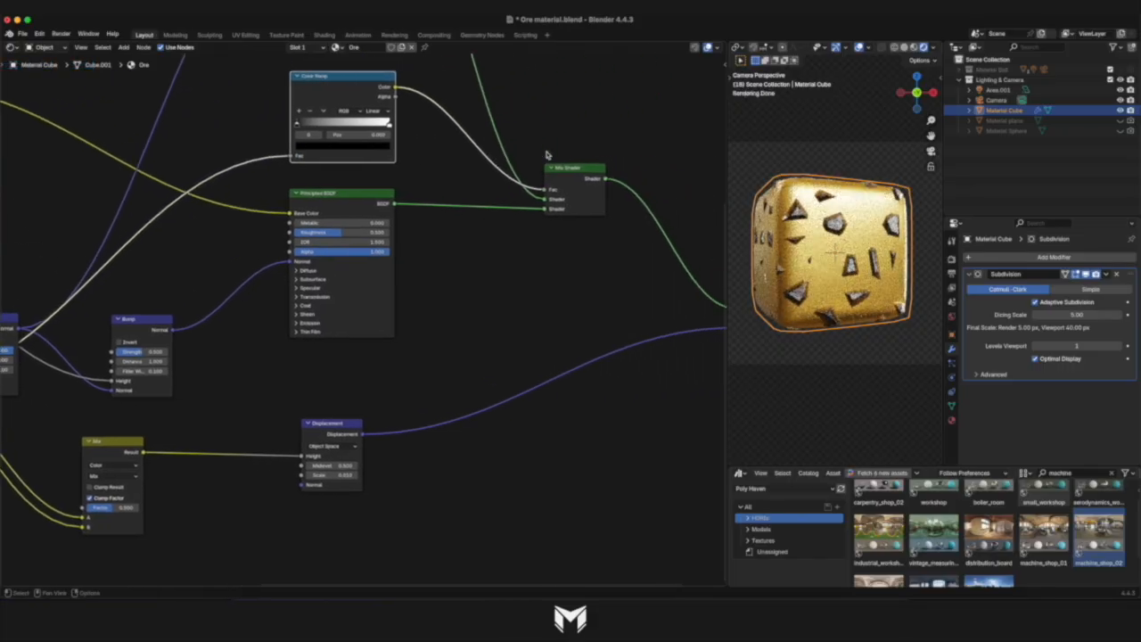
Preview the new Color Ramp's mask on the cube and return the Mix Shader to the output.
left_click(346, 119, "ctrl+shift")
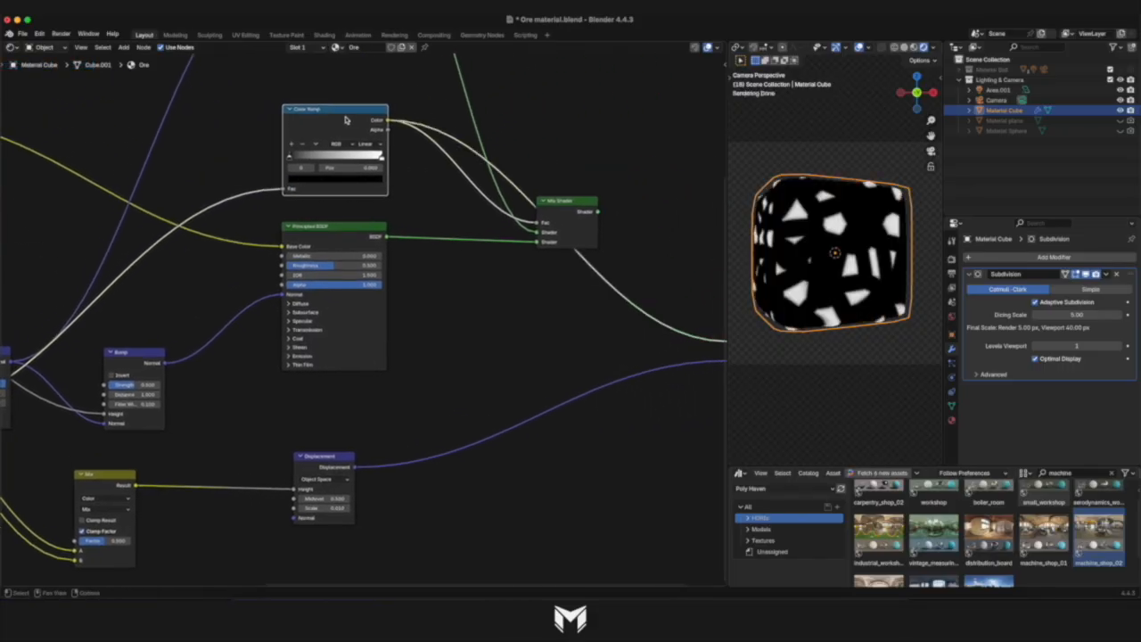
left_click(571, 209, "ctrl+shift")
scroll(401, 196, "up", 2)
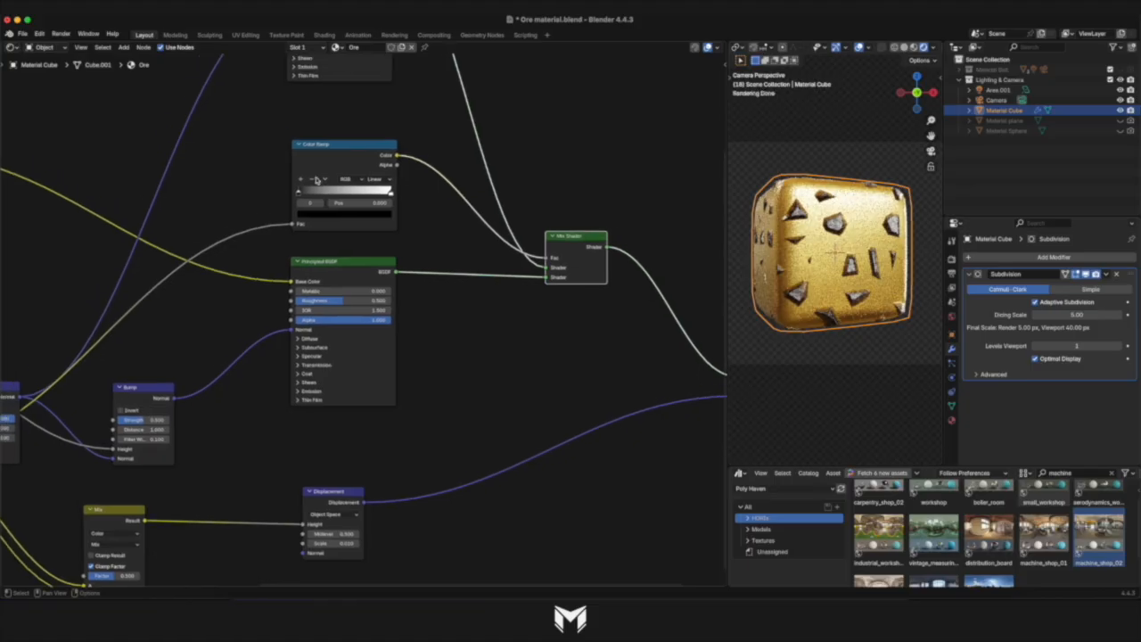
Flip the Color Ramp that drives the Mix Shader's Fac so gold falls on the ore shapes.
left_click(325, 178)
left_click(352, 229)
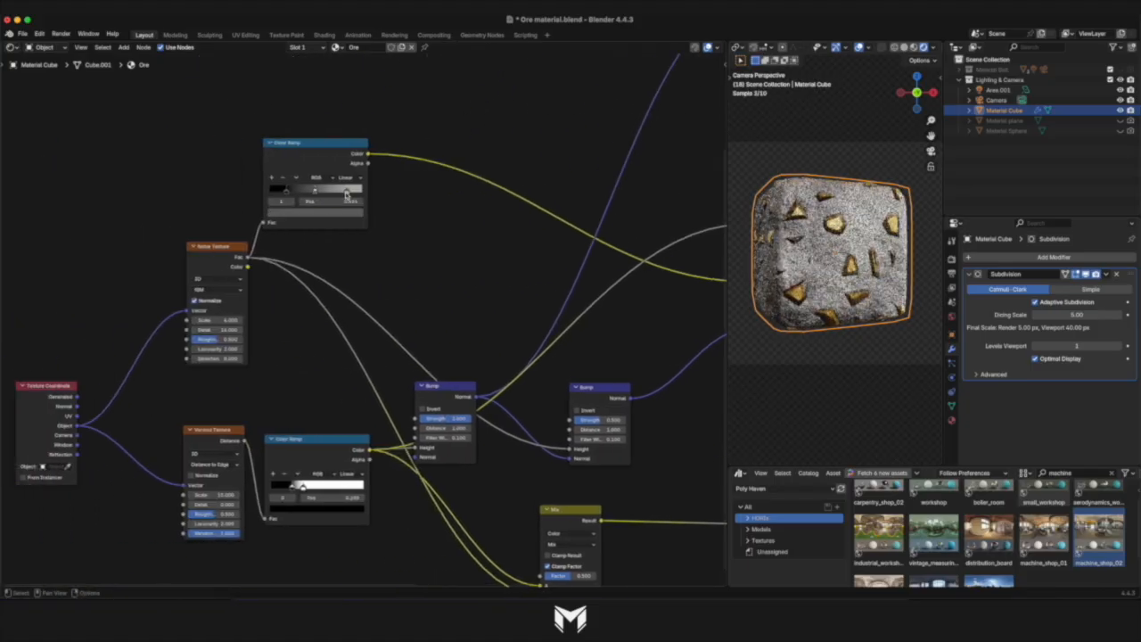
Darken the light grey of the noise Color Ramp that feeds the rock's Base Color.
left_click(348, 201)
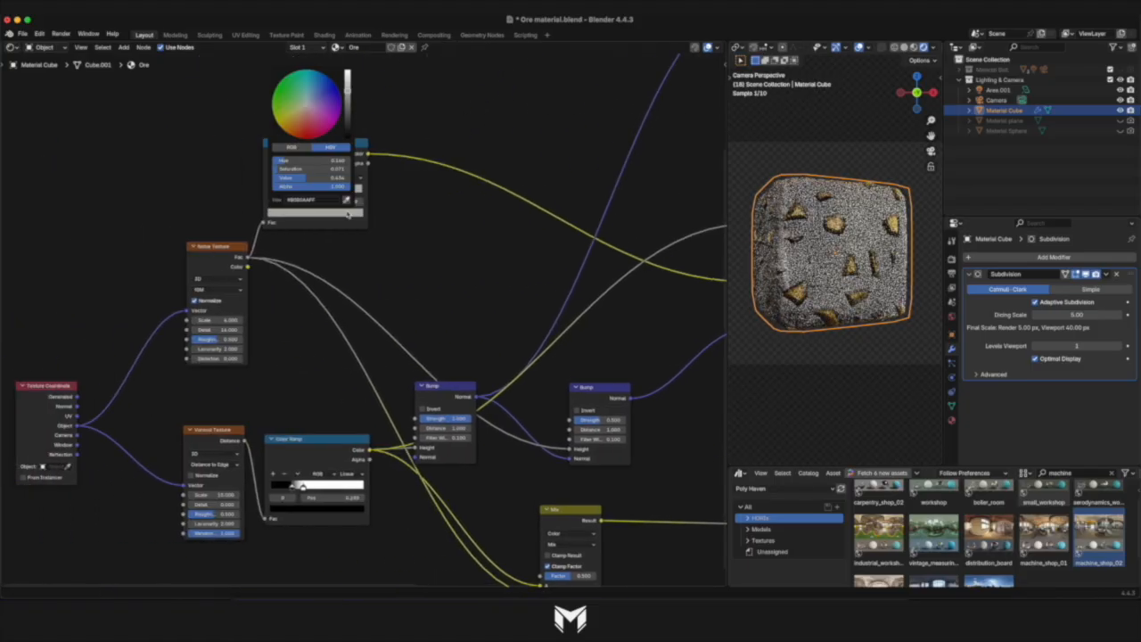
left_click_drag(348, 91, 349, 125)
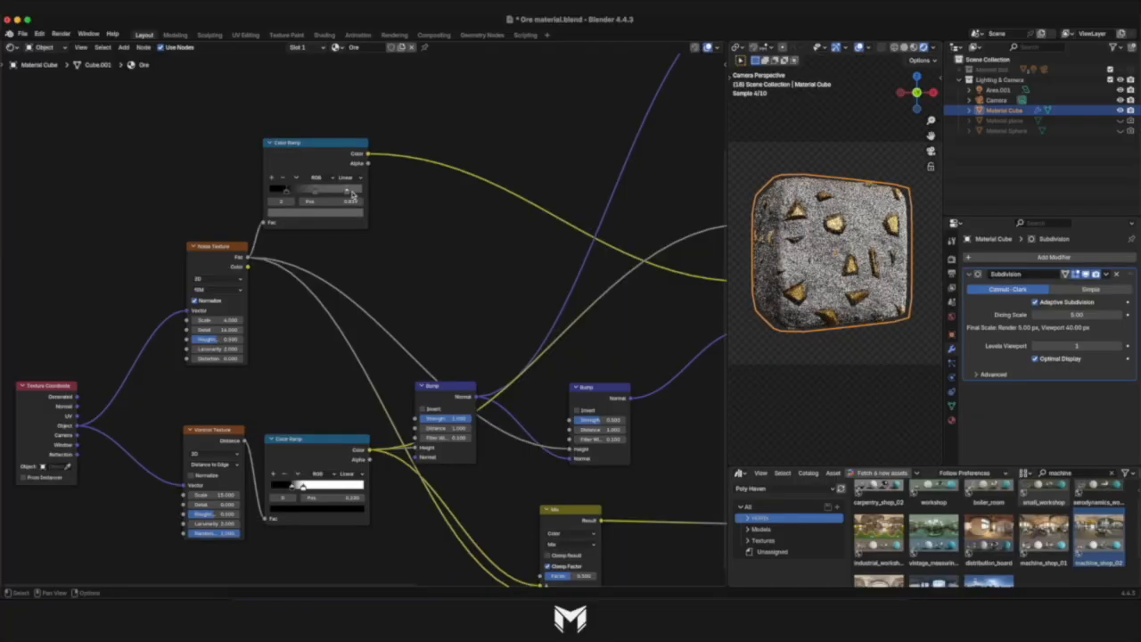
left_click(323, 214)
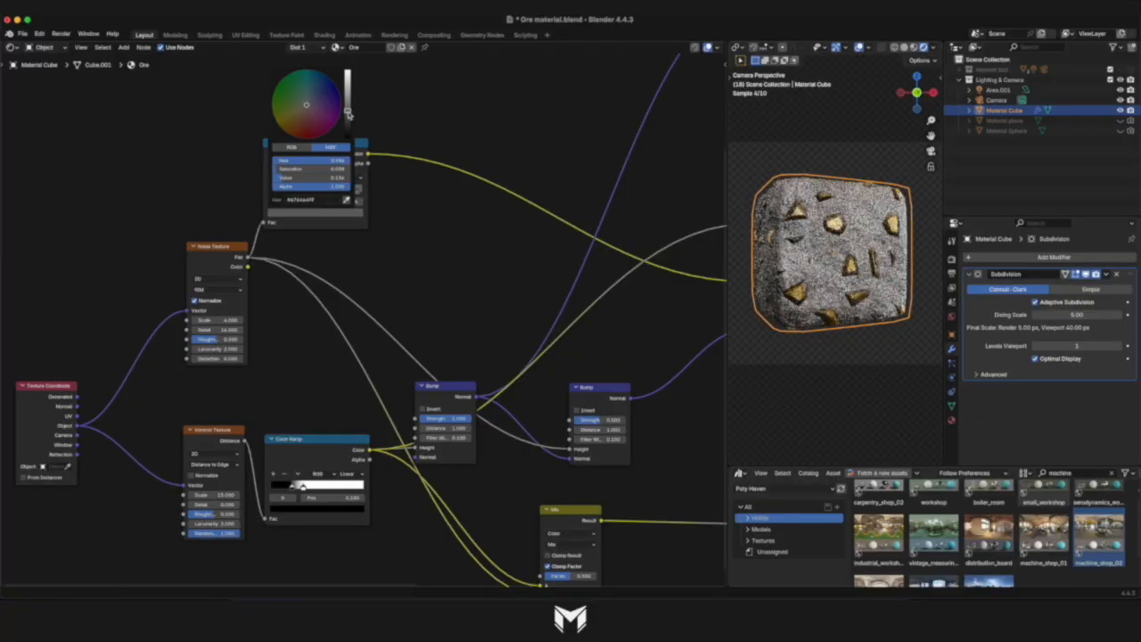
left_click_drag(348, 111, 347, 117)
Tighten the Mix Shader's mask Color Ramp by moving its black stop to about the middle.
scroll(450, 228, "right", 10)
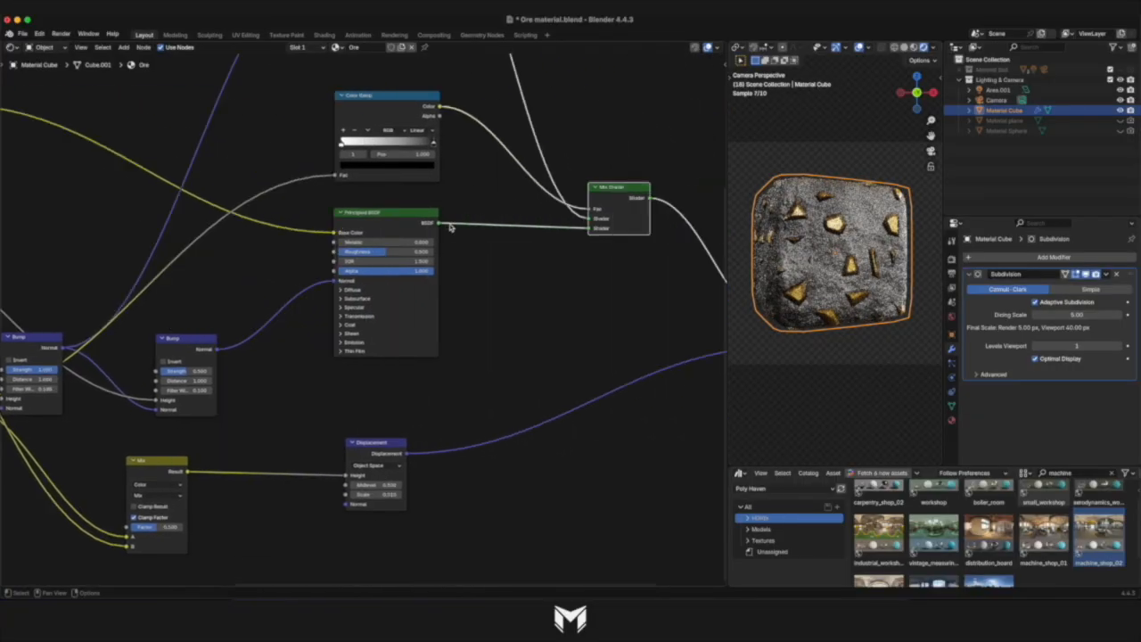
mouse_move(301, 194)
left_mouse_down()
mouse_move(387, 197)
mouse_move(299, 196)
left_mouse_up()
key("Home")
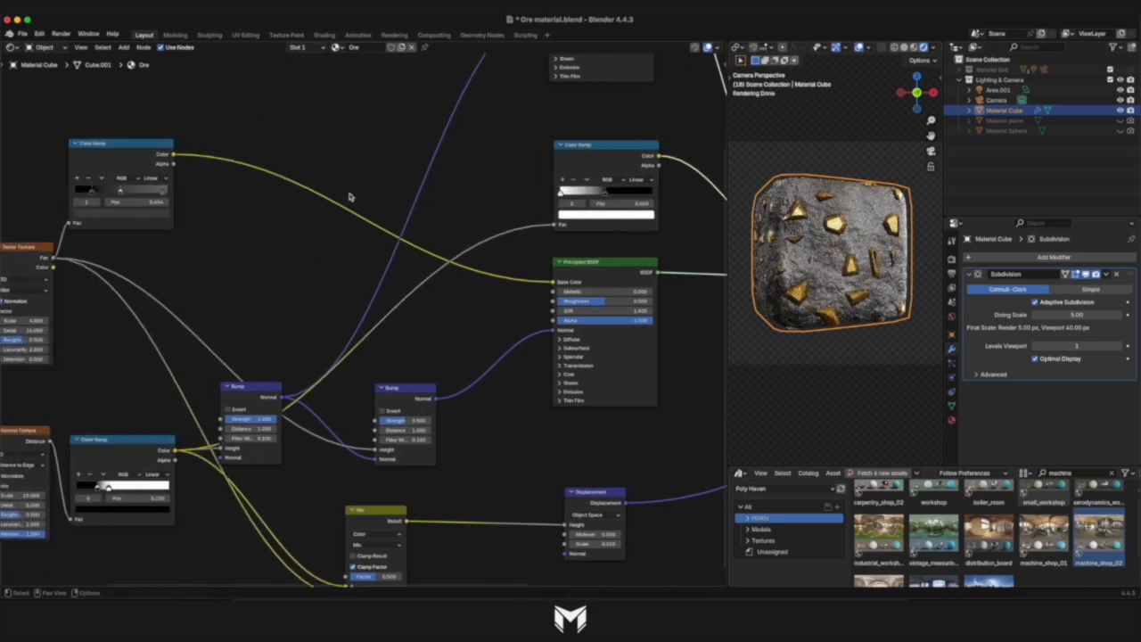
Try Voronoi Texture Scale values of 10 and 20, and return the Scale to 15.
scroll(350, 197, "left", 5)
scroll(350, 197, "down", 4)
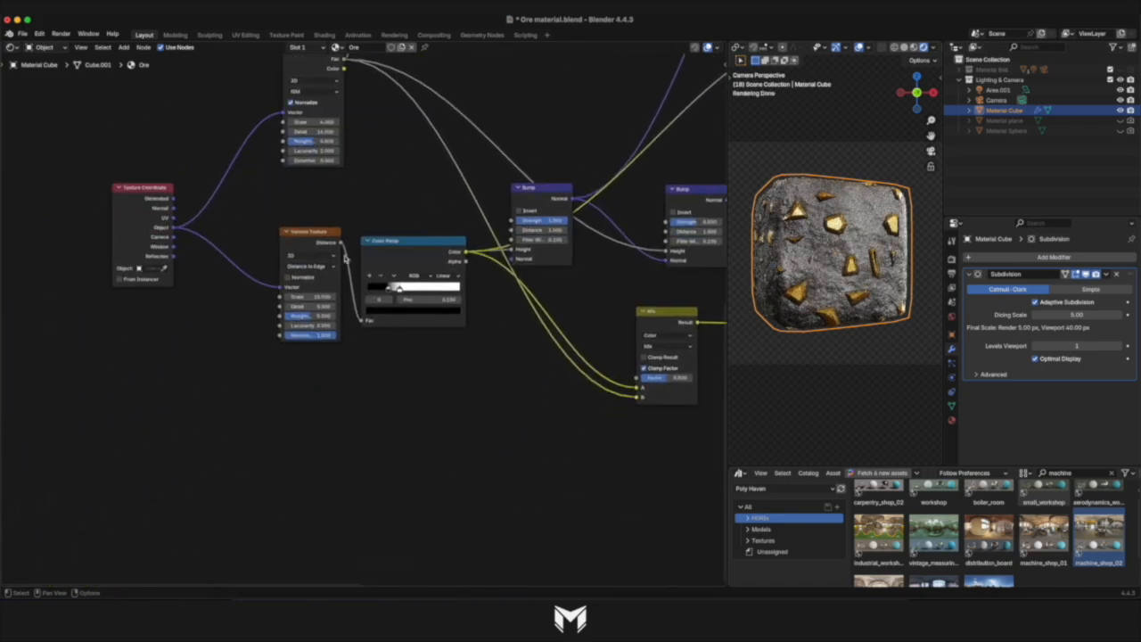
double_click(317, 299)
type("10")
key("Return")
double_click(310, 298)
type("20")
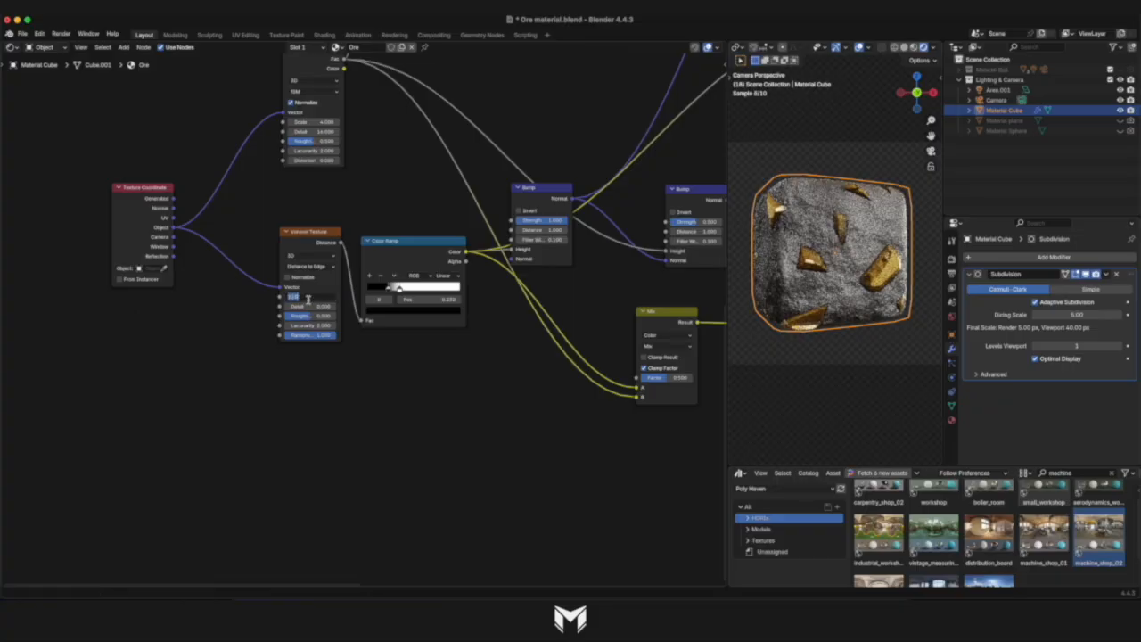
key("Return")
double_click(308, 298)
type("15")
key("Return")
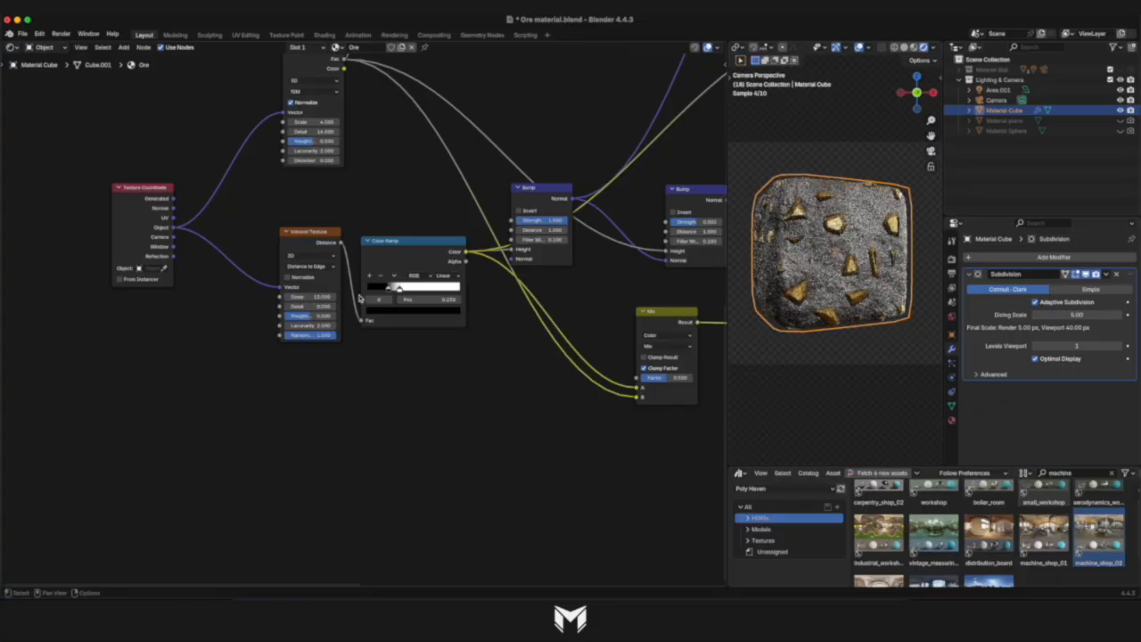
Try Voronoi Texture Scale values of 10 and 11 for larger ore shapes.
double_click(308, 299)
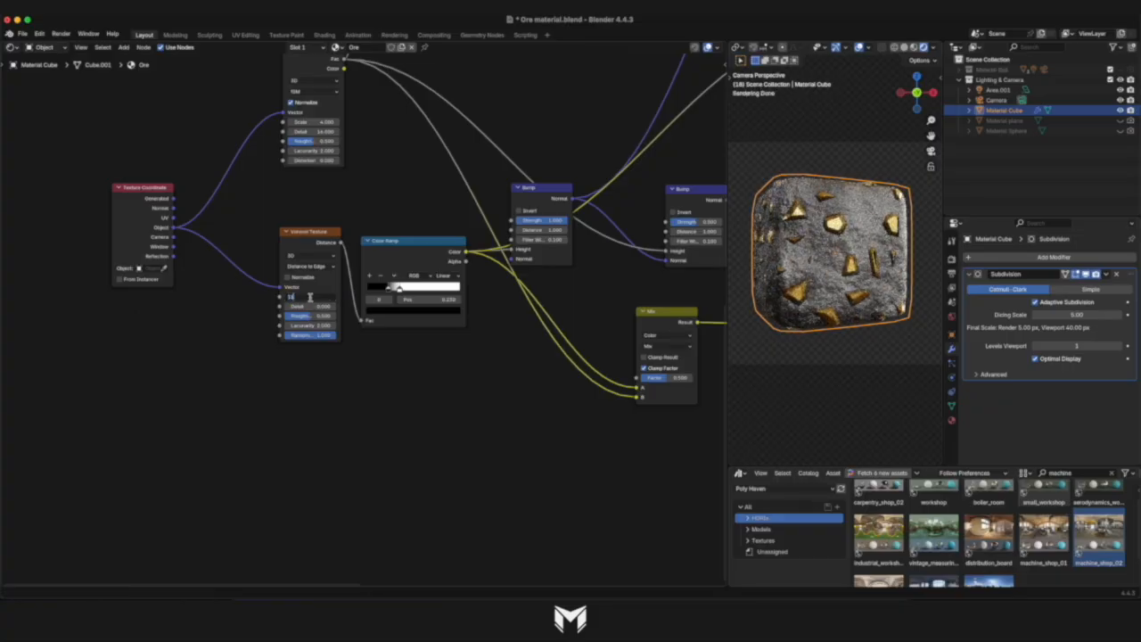
type("10")
key("Return")
double_click(309, 297)
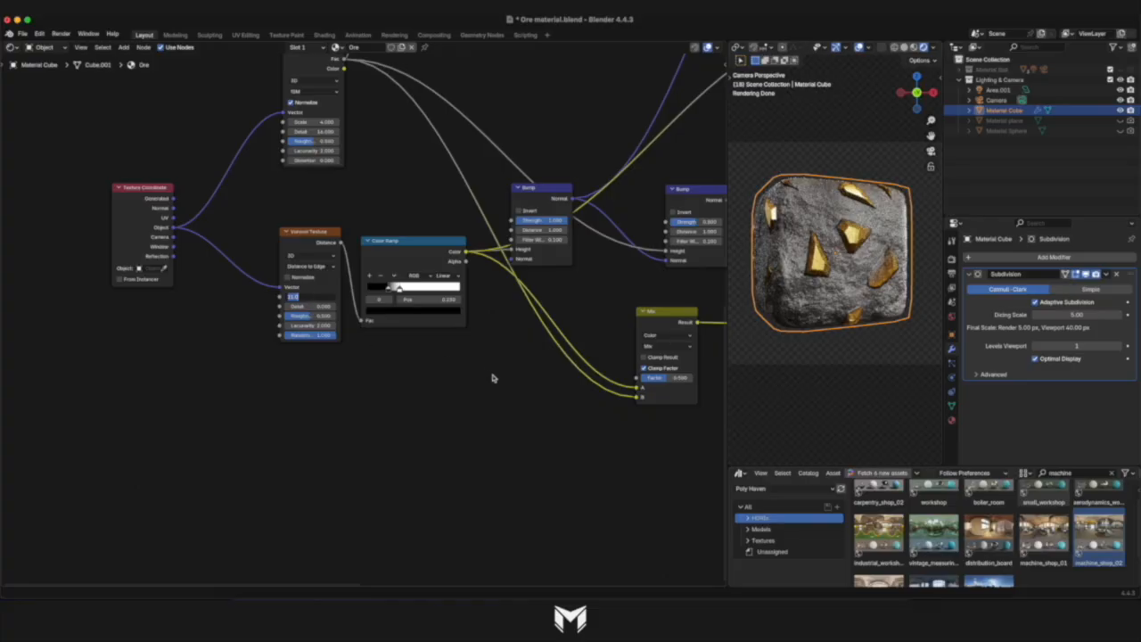
type("11")
key("Return")
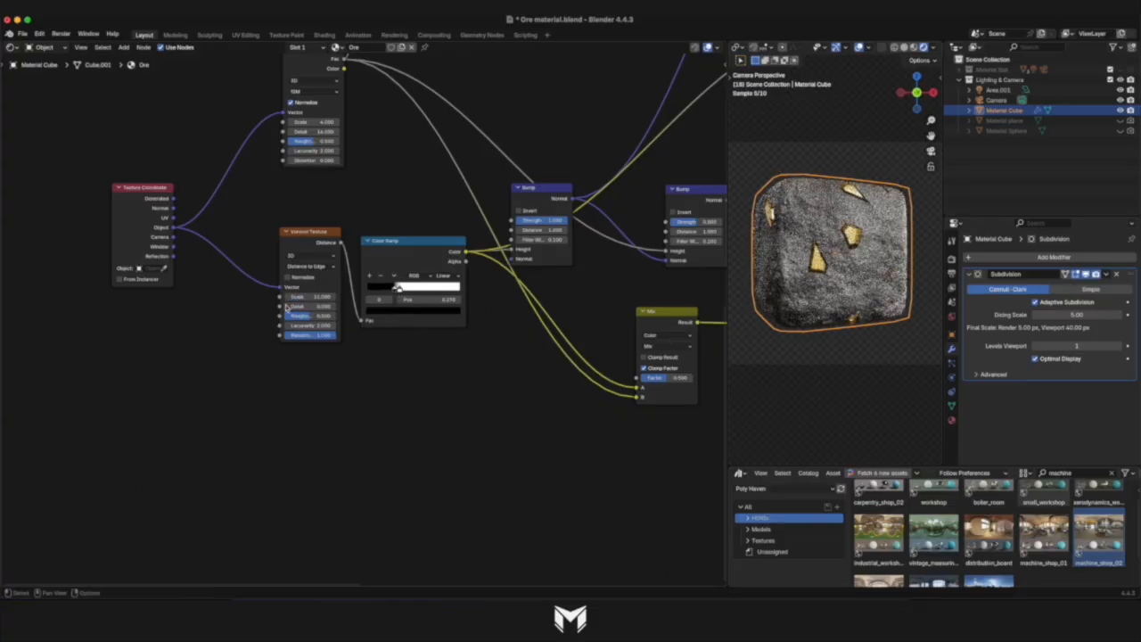
Adjust the Voronoi Color Ramp's black stop and move its white stop to about 0.39.
mouse_move(401, 295)
left_mouse_down()
mouse_move(418, 293)
mouse_move(383, 293)
left_mouse_up()
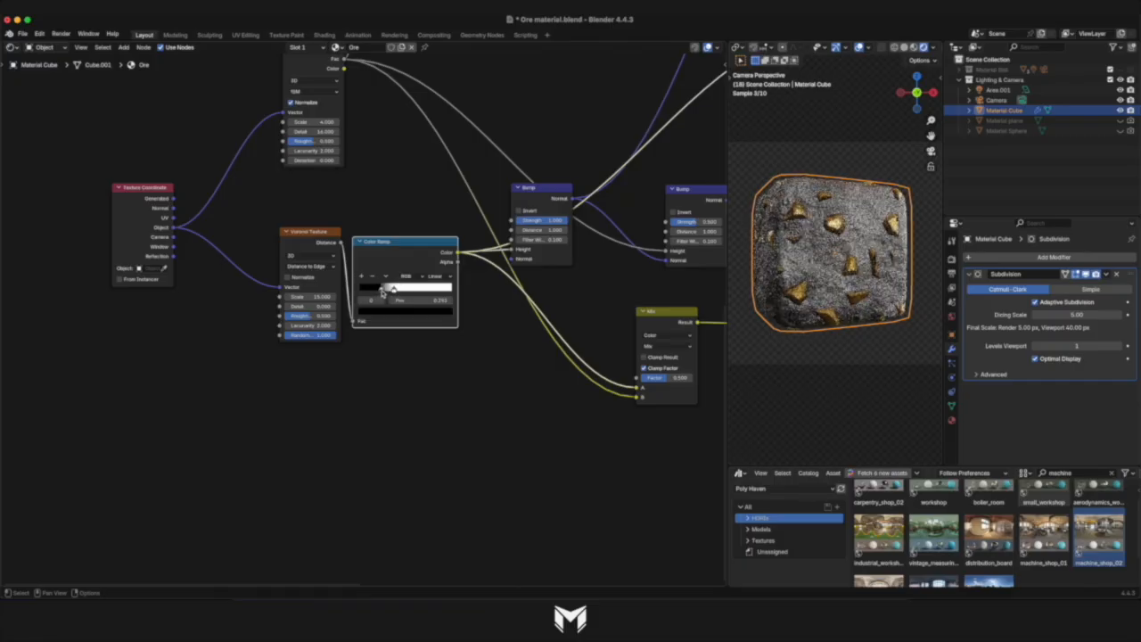
middle_click_drag(384, 292, 462, 293)
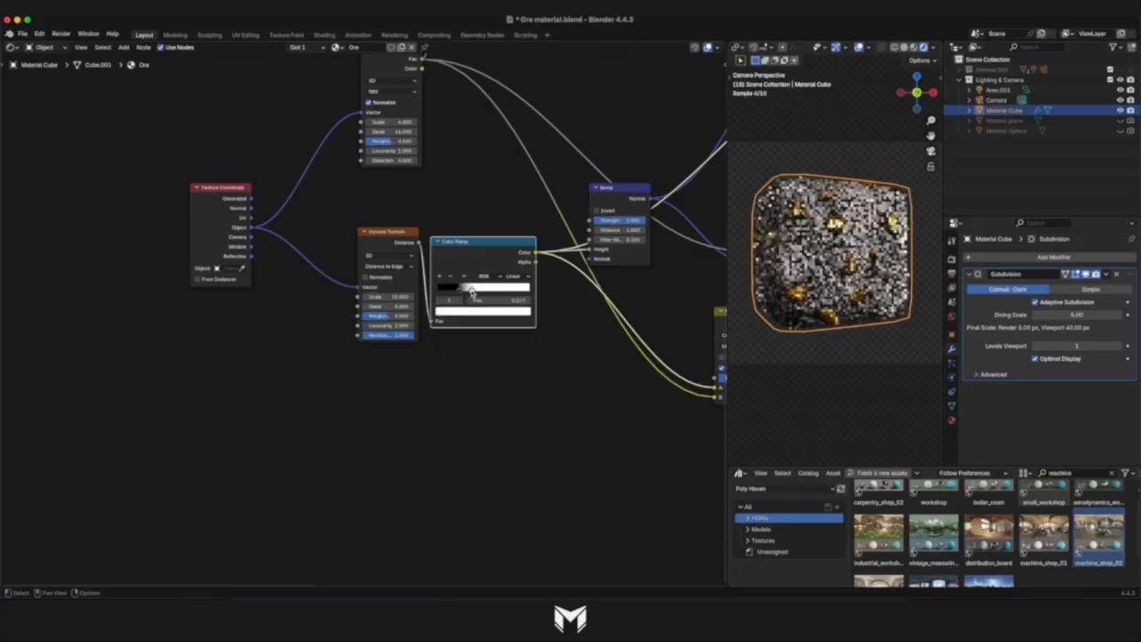
left_click_drag(471, 294, 477, 294)
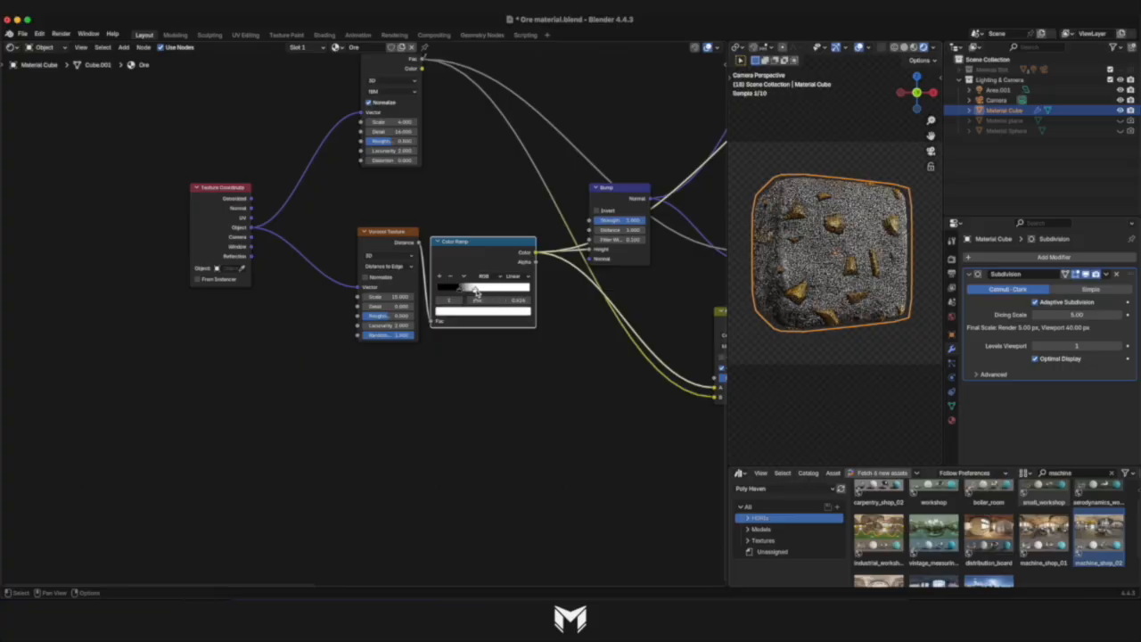
Add an RGB node in the empty space beside the golden Principled BSDF.
scroll(593, 300, "right", 5)
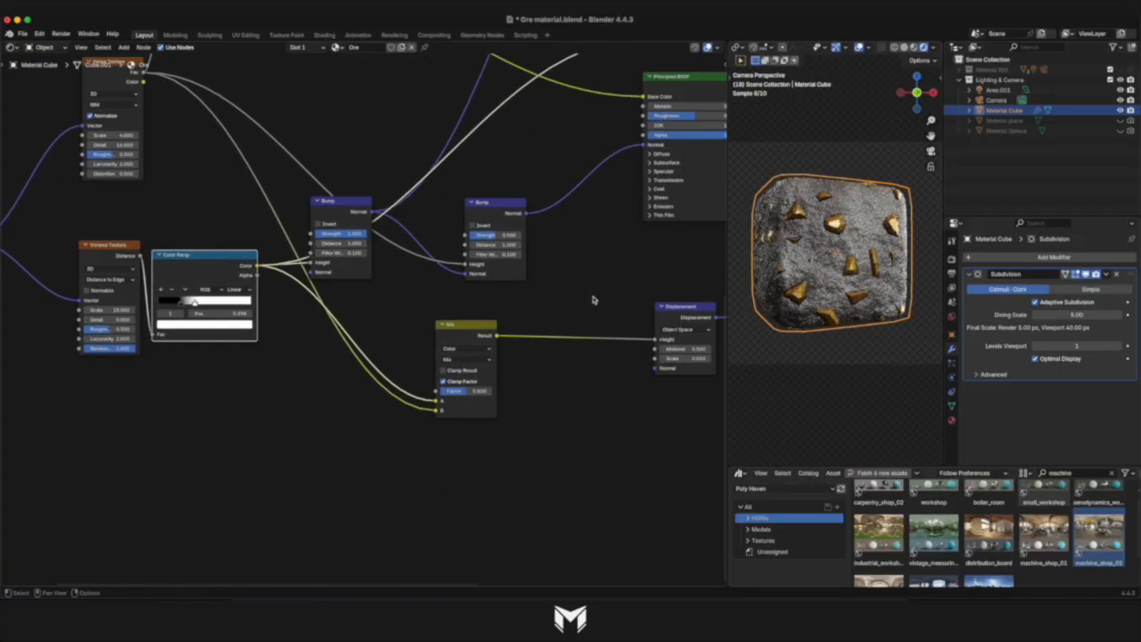
scroll(593, 301, "right", 3)
scroll(592, 300, "left", 3)
scroll(593, 300, "down", 5)
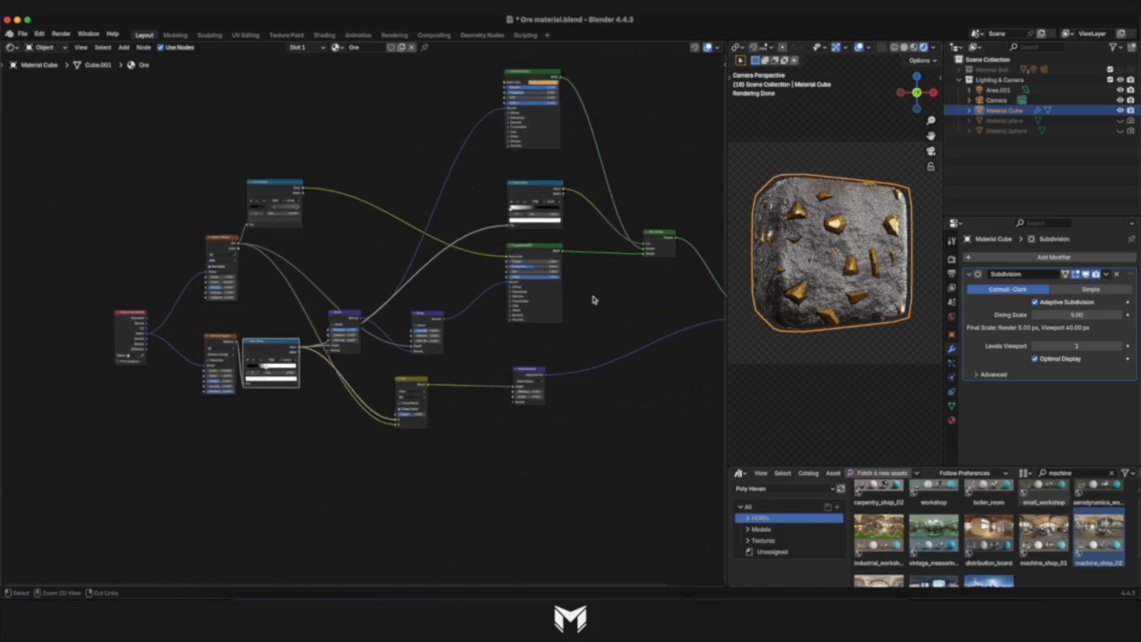
scroll(593, 300, "up", 6)
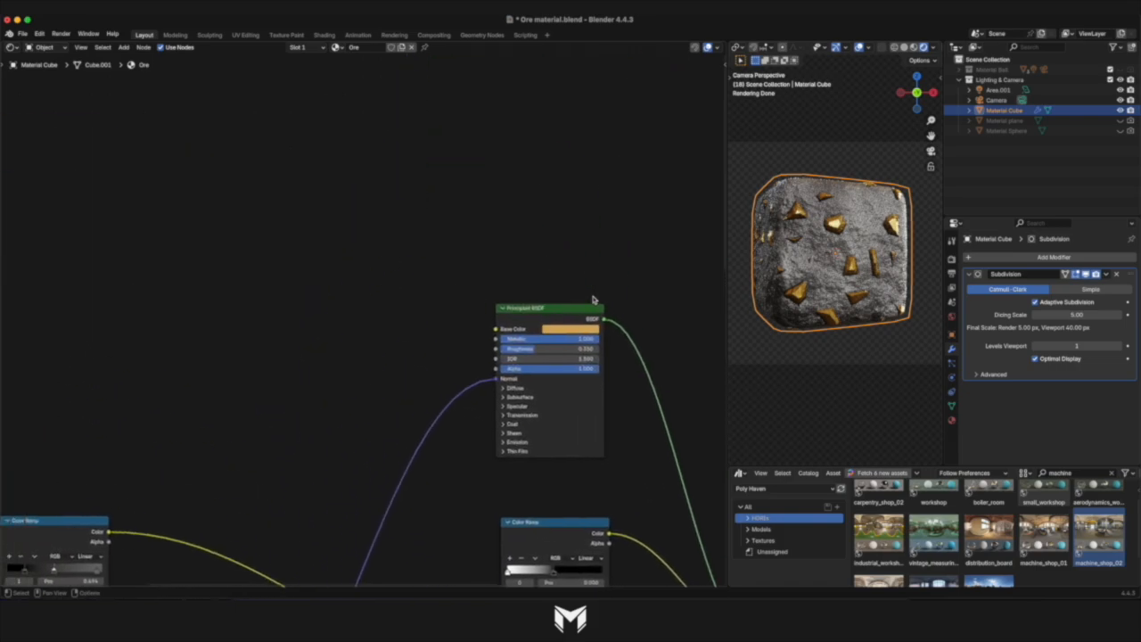
scroll(593, 300, "left", 1)
key("shift+a")
left_click(395, 205)
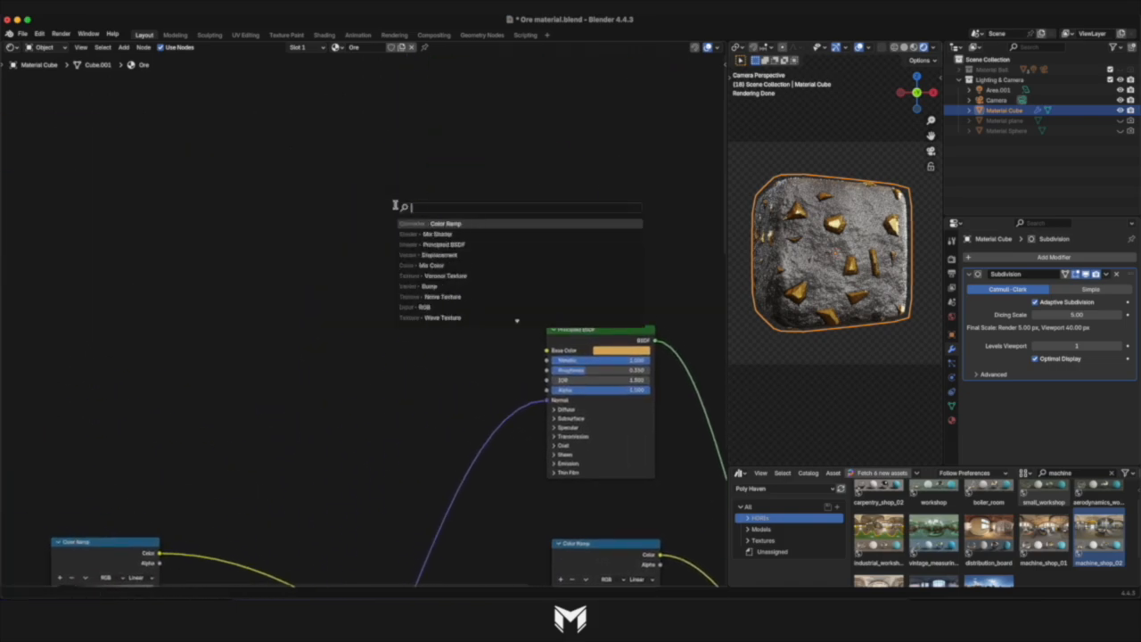
type("rgb")
left_click(446, 223)
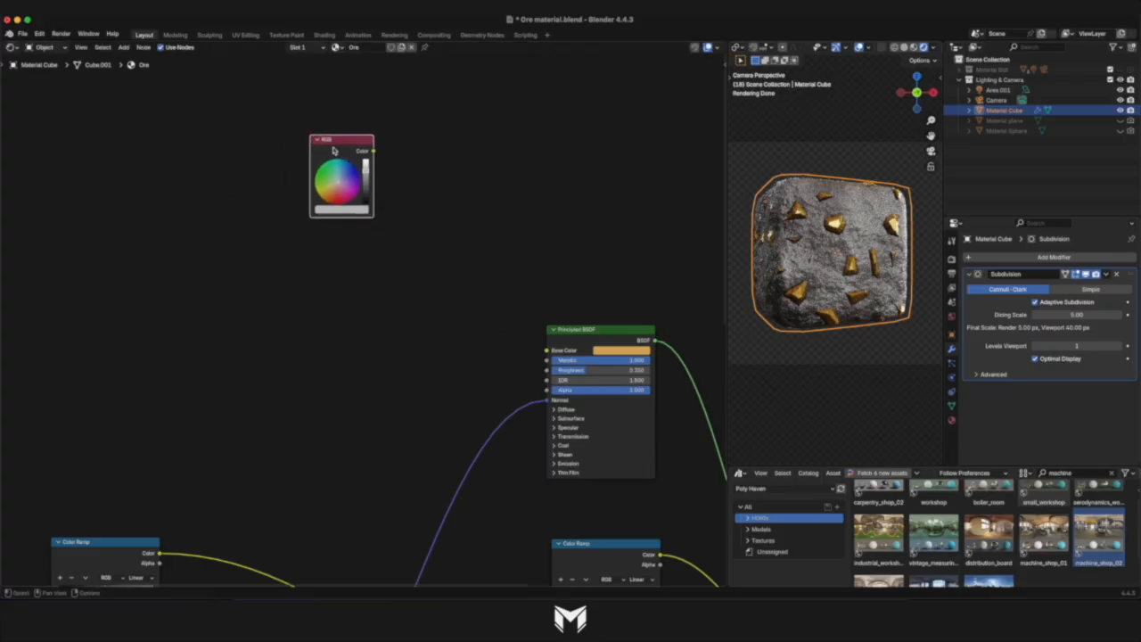
Duplicate the RGB node three times and stack the copies in a column below the original.
key("shift+d")
left_click(335, 237)
key("shift+d")
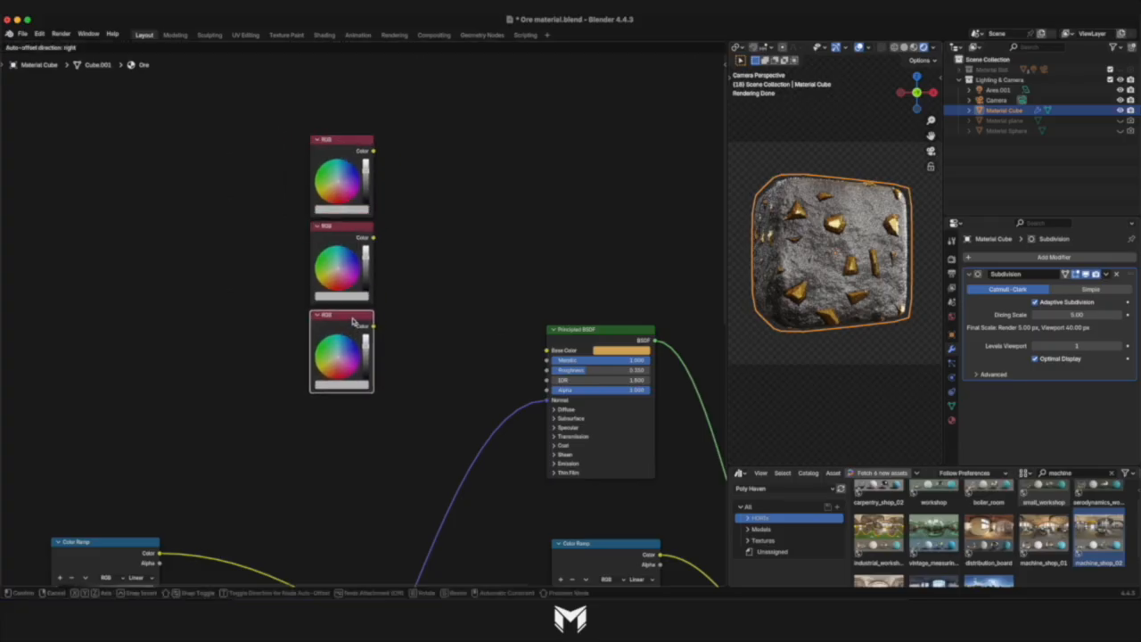
left_click(353, 321)
key("shift+d")
left_click(353, 403)
Group the four RGB nodes and connect each Color to its own socket on the Group Output.
left_click_drag(414, 426, 326, 153)
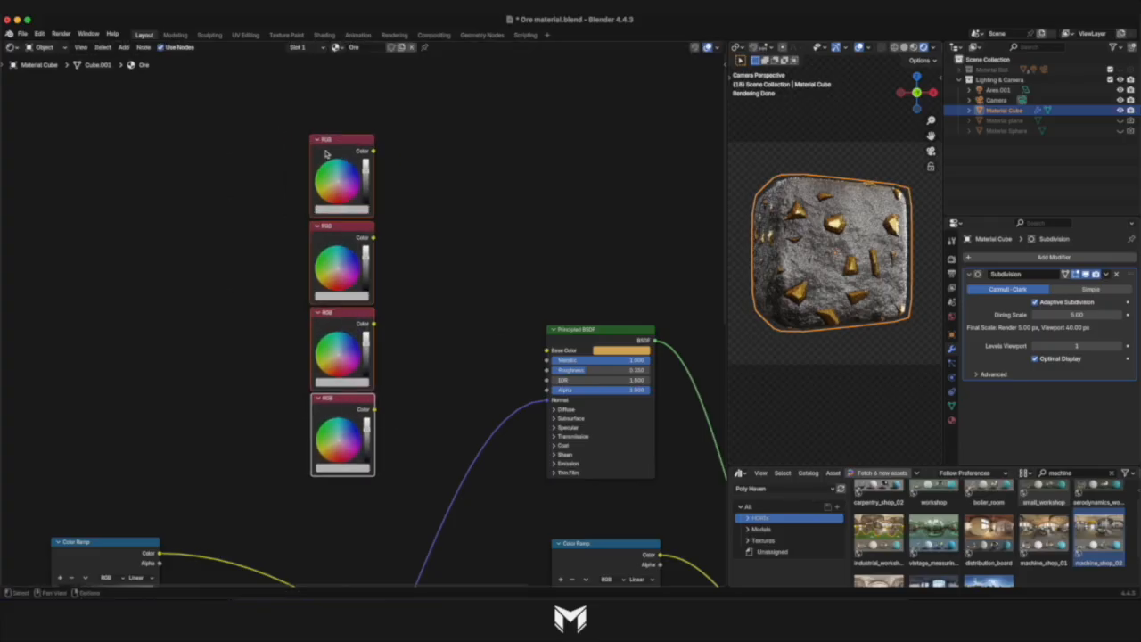
key("ctrl+g")
left_click_drag(426, 206, 450, 346)
left_click_drag(426, 380, 450, 355)
left_click_drag(426, 465, 546, 334)
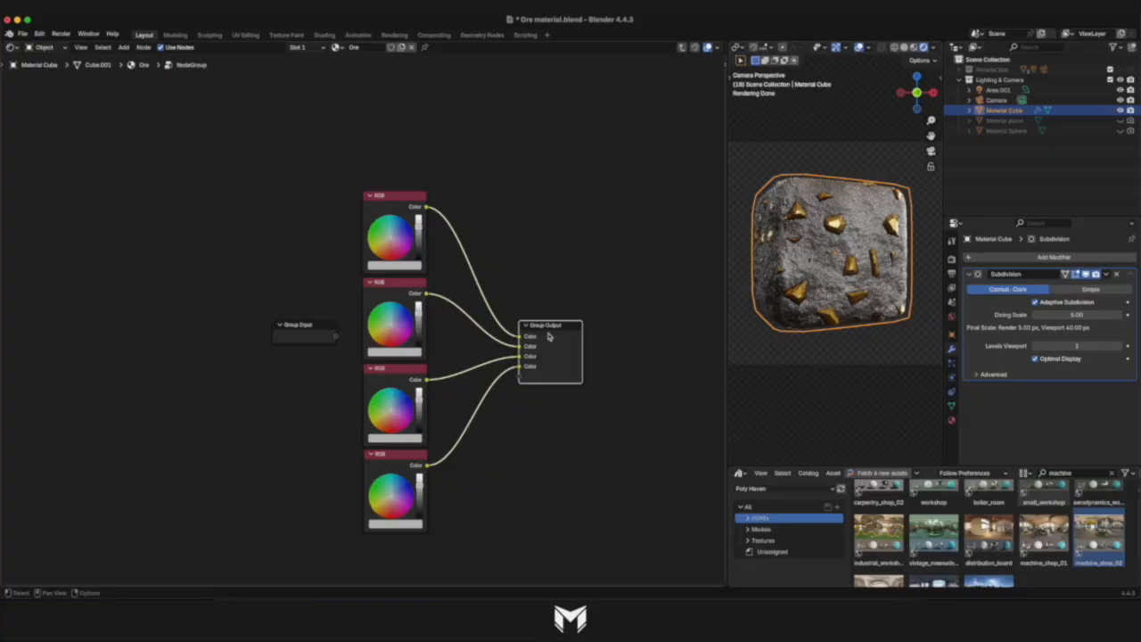
Set the first RGB node's color to a light cyan using its hex value.
left_click(408, 266)
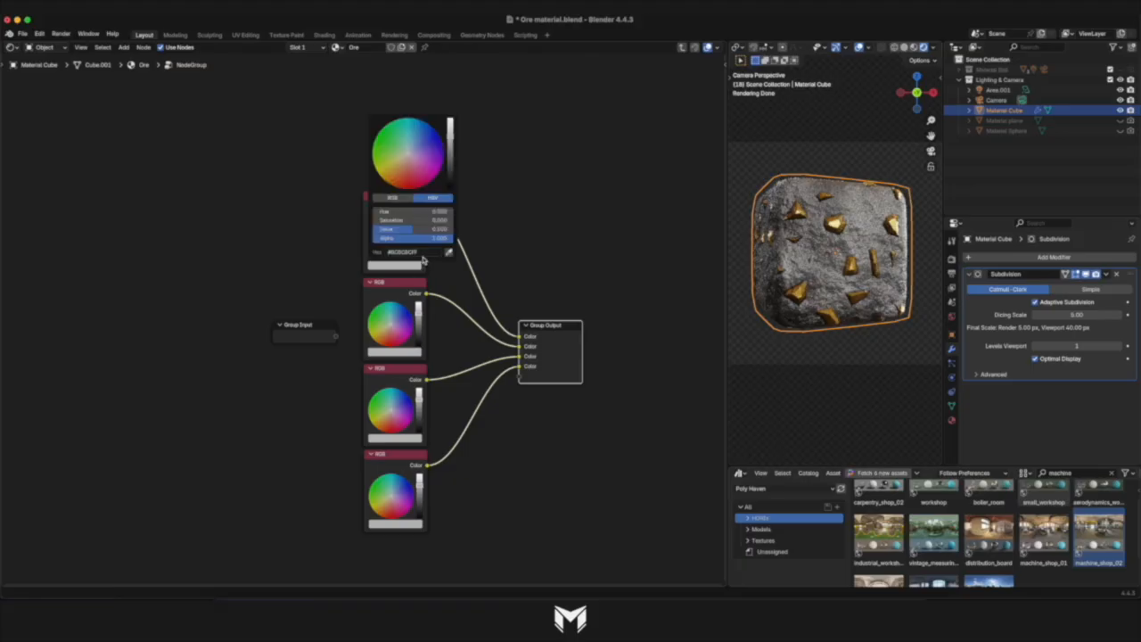
type("8")
key("Return")
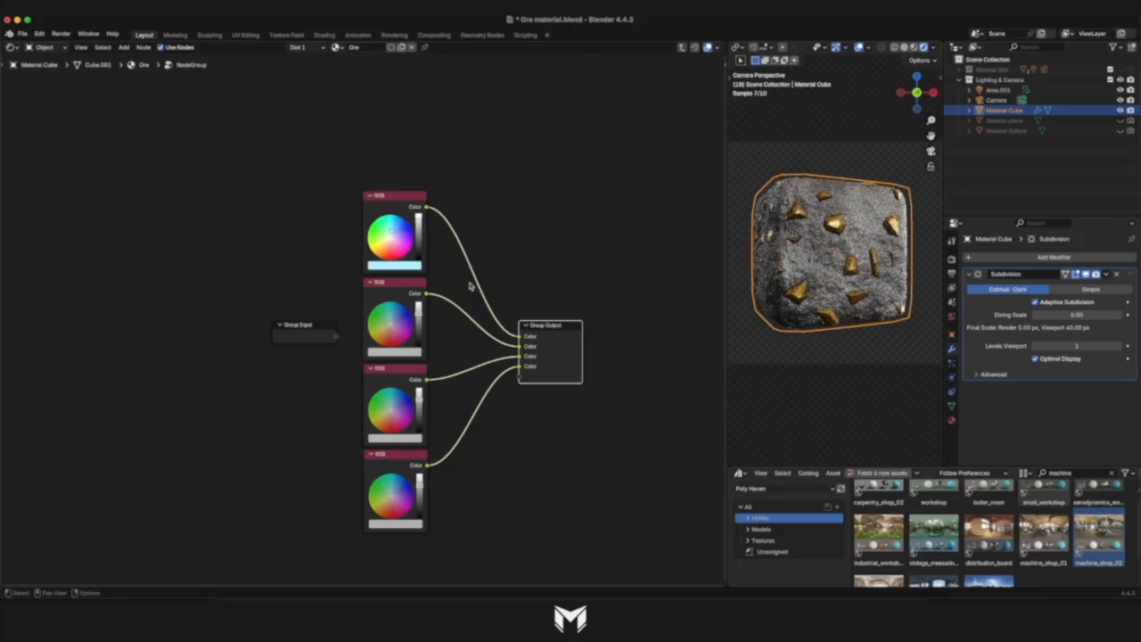
Rename the first two group output sockets Diamond and Ruby.
key("n")
double_click(615, 150)
type("Diamond")
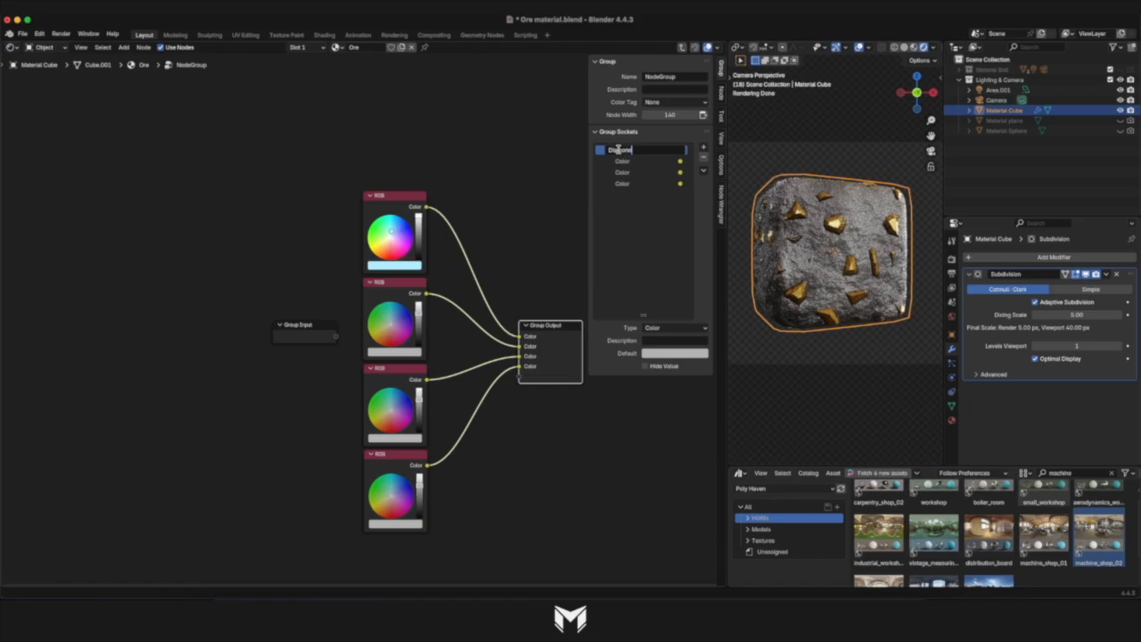
key("Return")
double_click(624, 161)
type("Ruby")
key("Return")
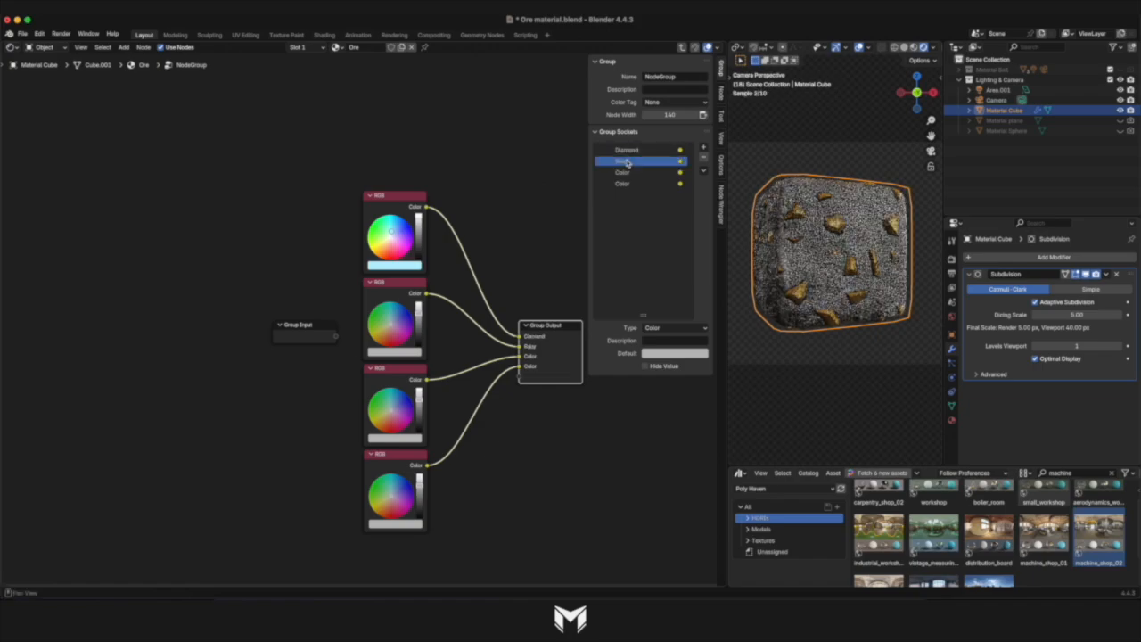
Rename the last two group output sockets Sapphire and Emerald.
double_click(625, 172)
type("Sapphire")
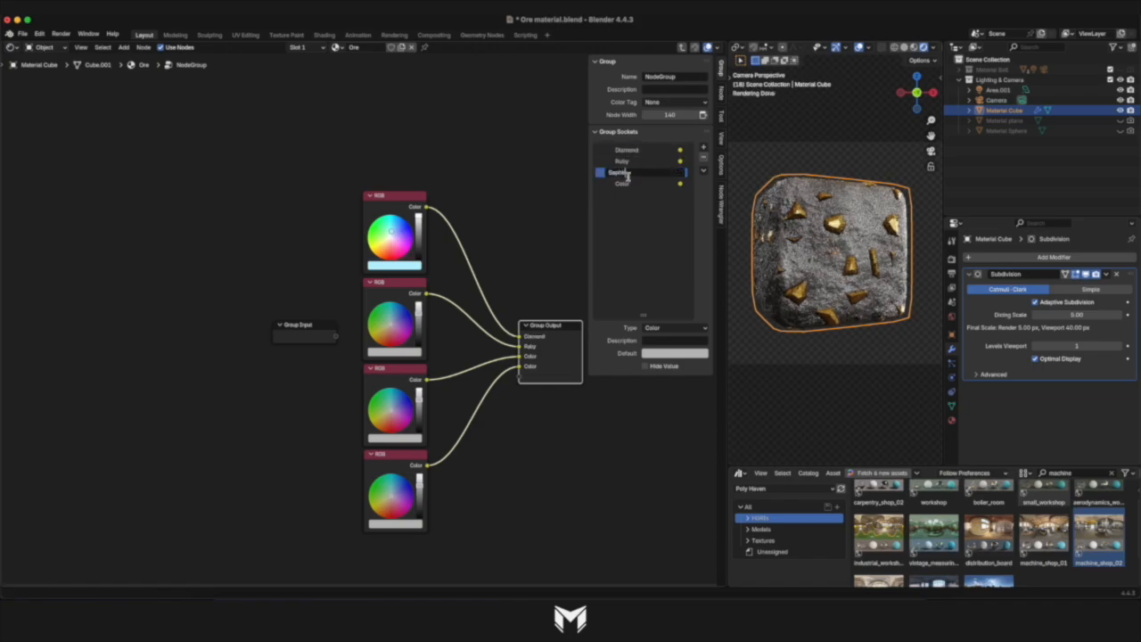
key("Return")
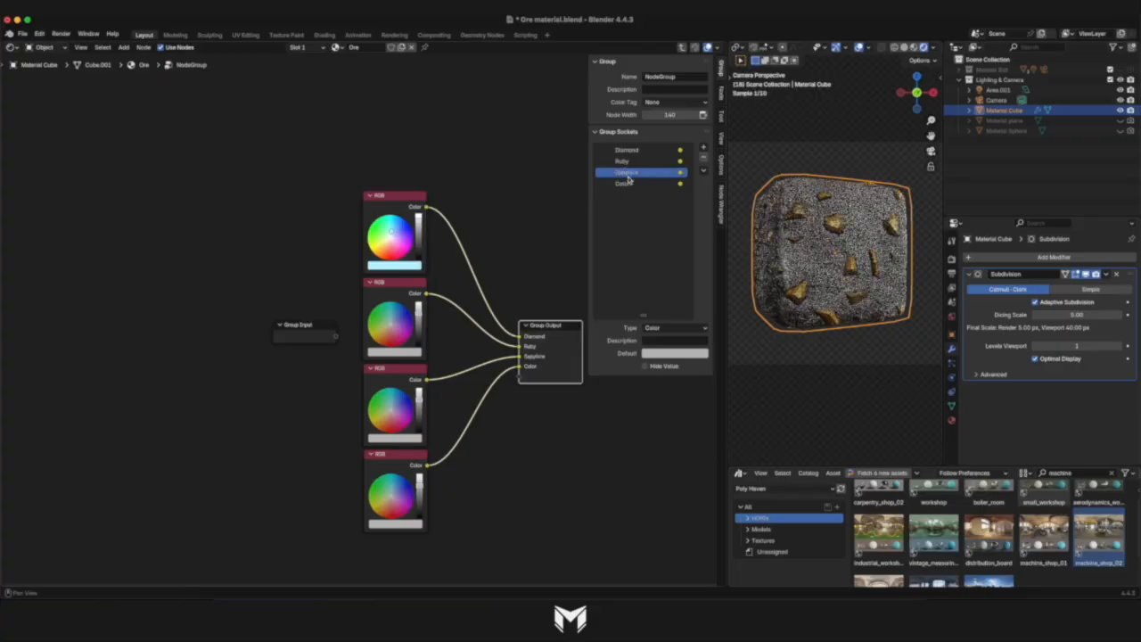
double_click(626, 182)
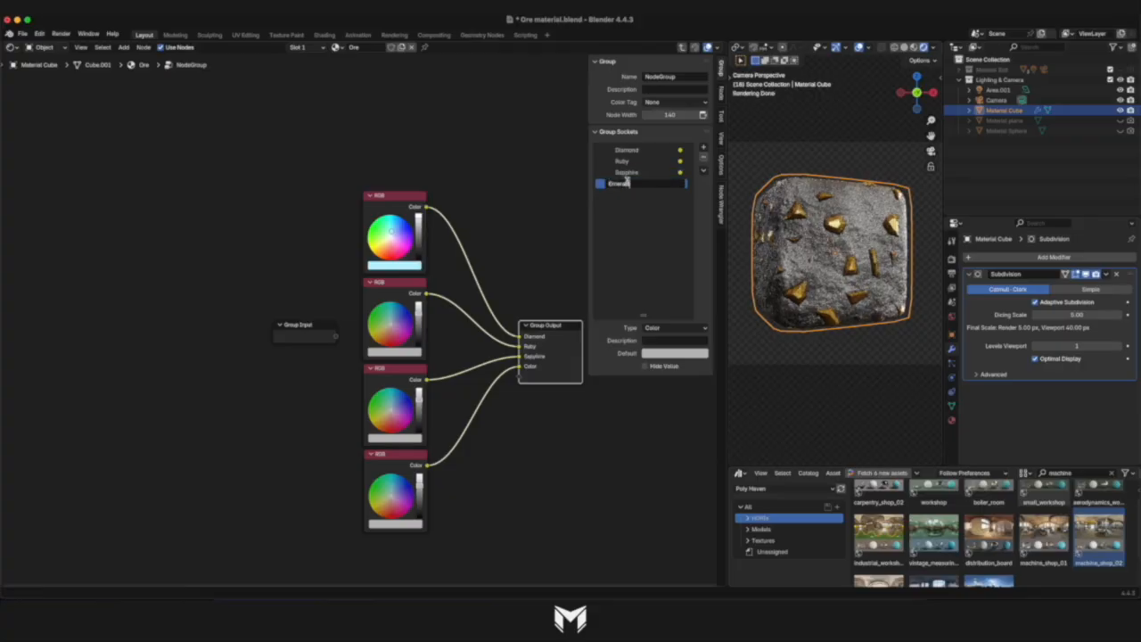
type("Emerald")
key("Return")
Set the RGB node connected to Ruby to a crimson red using its hex value.
left_click(396, 351)
type("6")
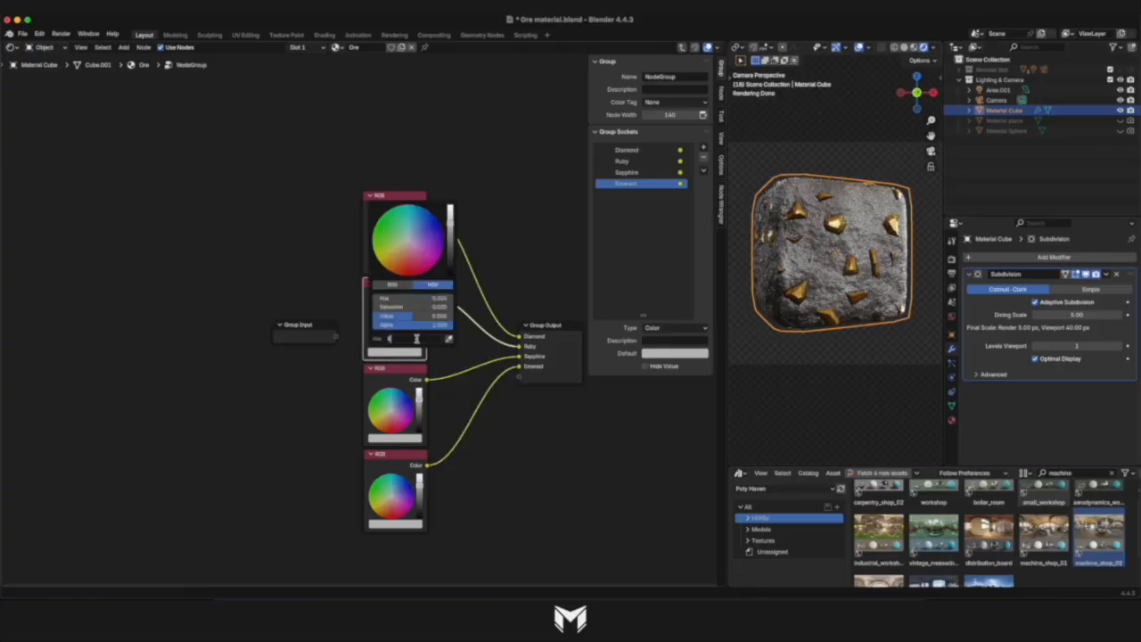
type("0315")
key("Return")
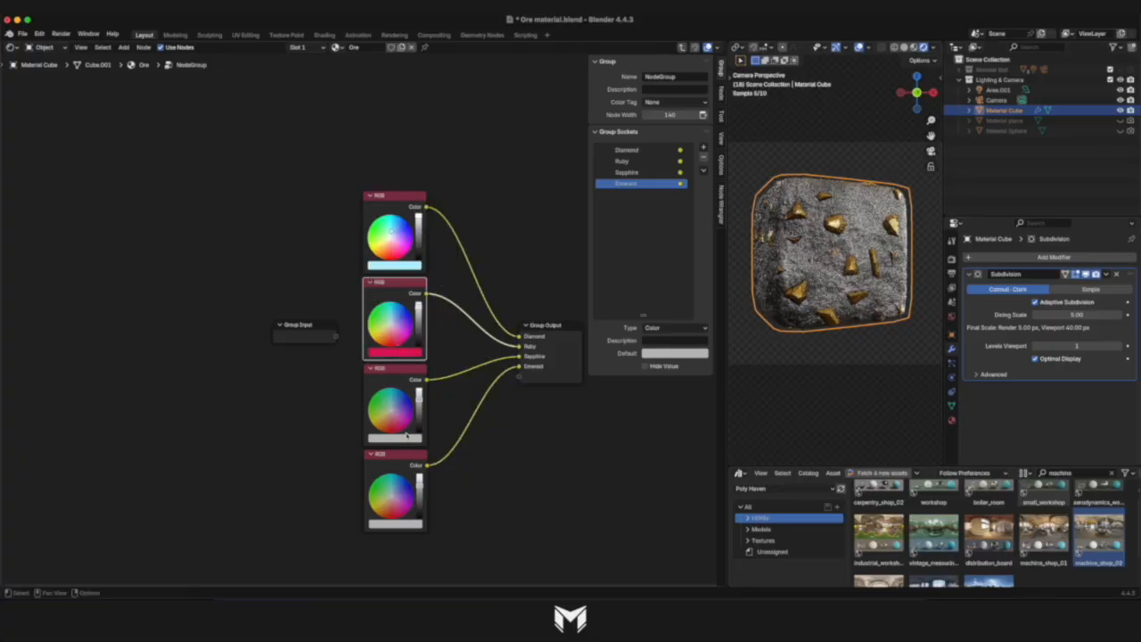
Set the RGB node connected to Sapphire to hex color 0F52BA.
left_click(408, 438)
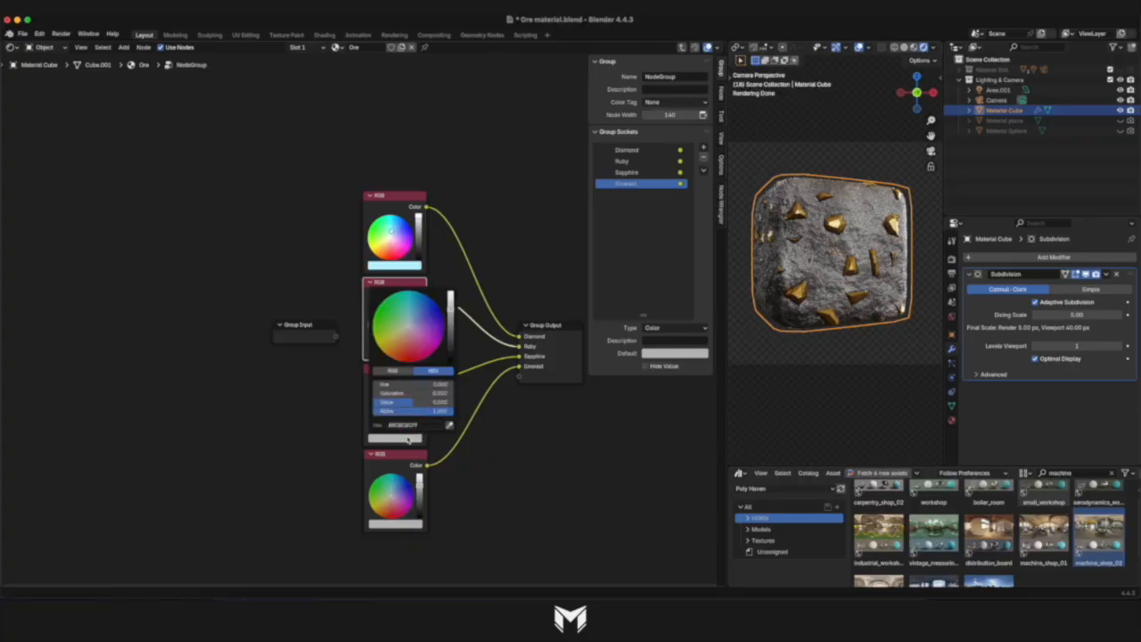
left_click(410, 428)
type("0F52BA")
key("Return")
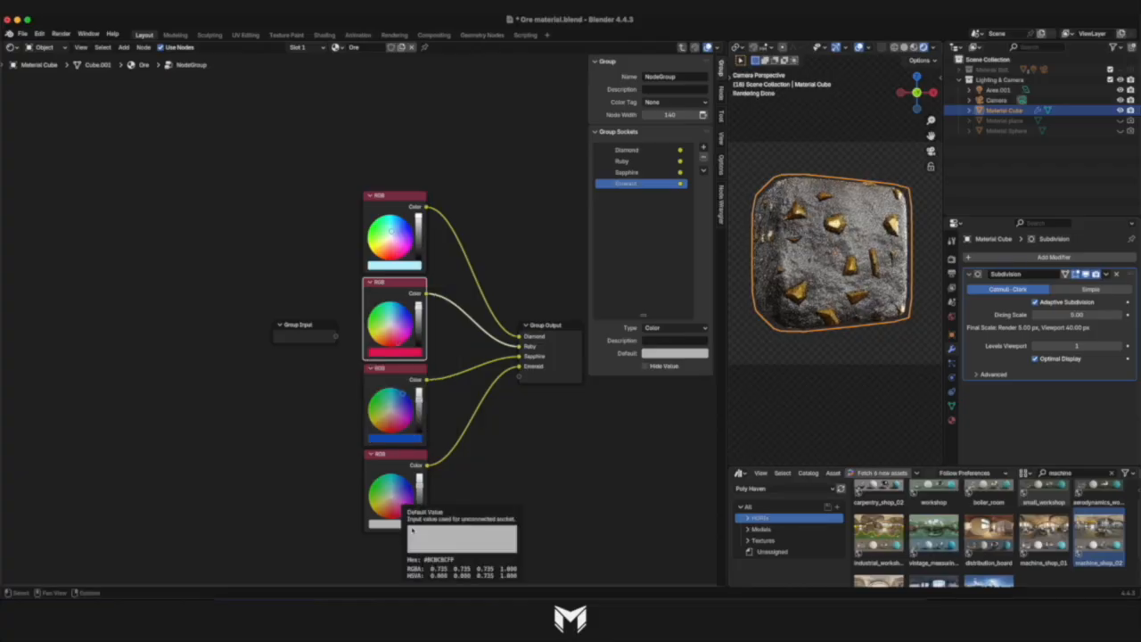
Set the RGB node connected to Emerald to hex color 50C878.
left_click(407, 531)
left_click(405, 526)
left_click(417, 509)
type("5")
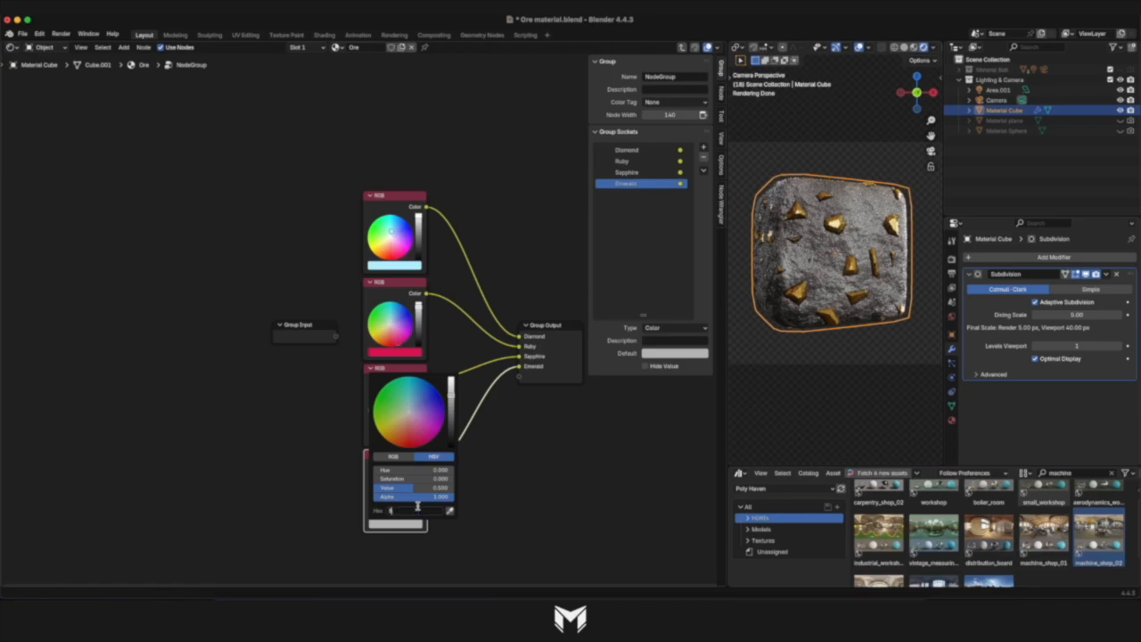
type("0c878")
key("Return")
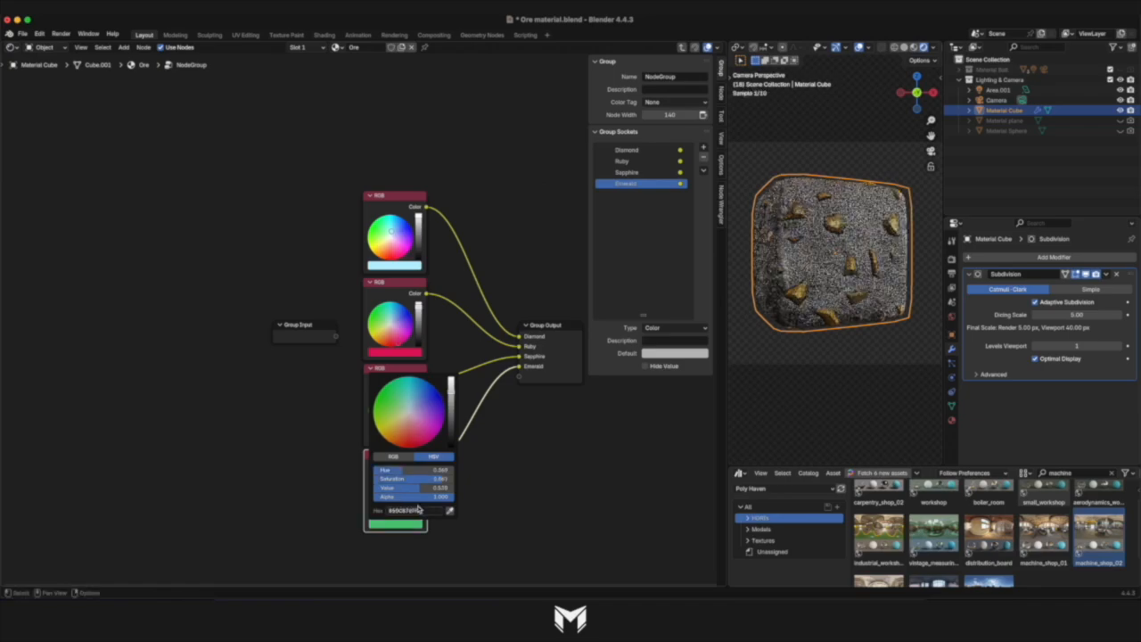